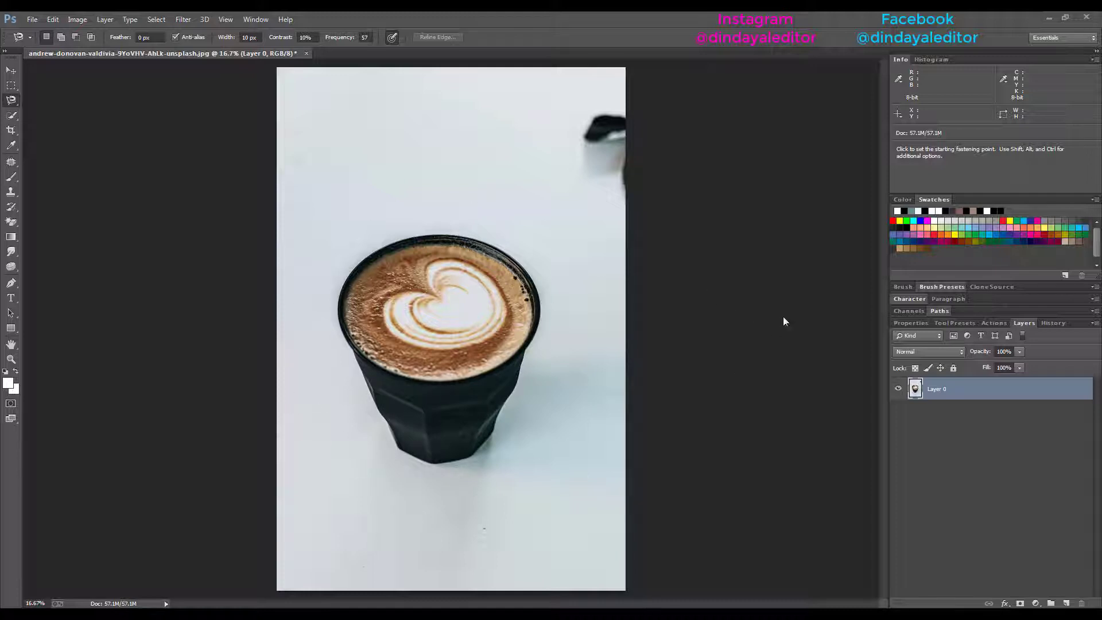
Trace the coffee cup's outline with the Magnetic Lasso tool and close it into a selection
right_click(11, 101)
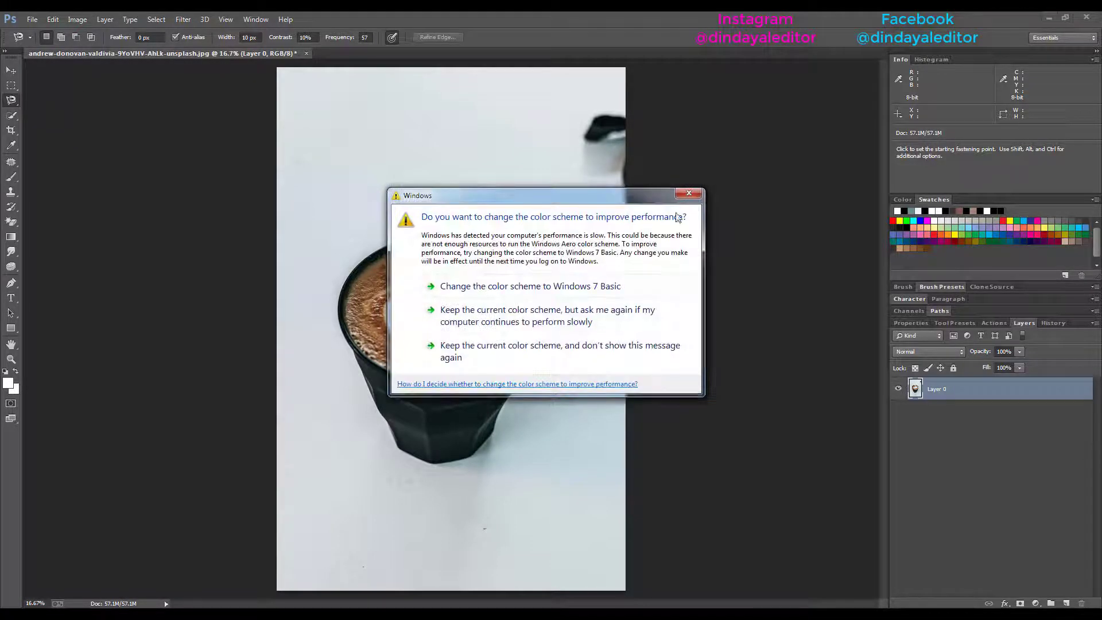
left_click(688, 194)
right_click(15, 101)
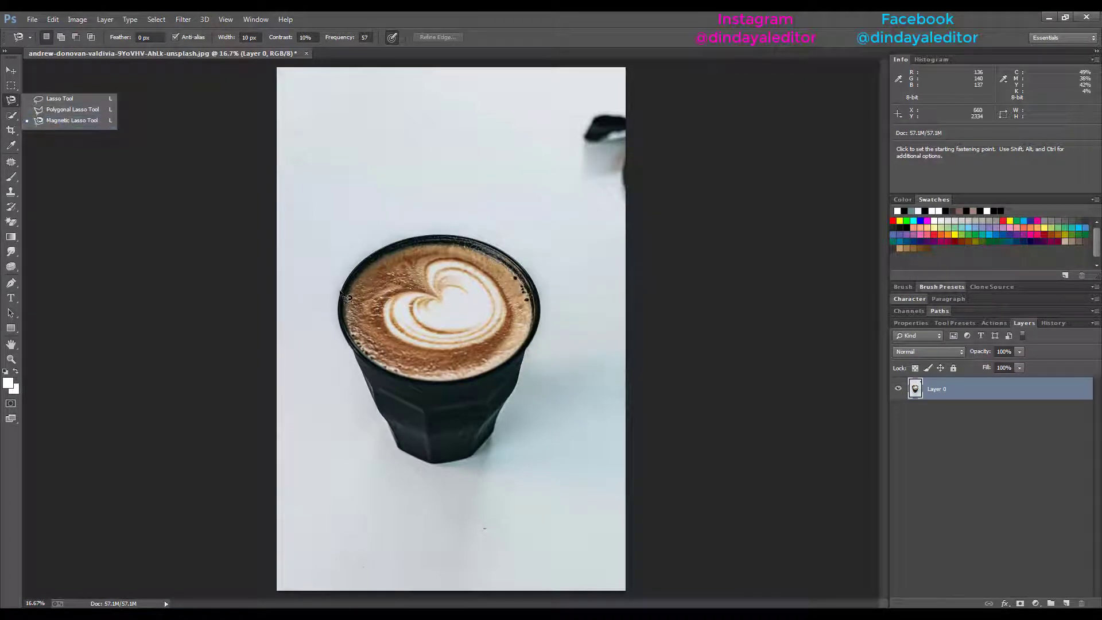
left_click(50, 122)
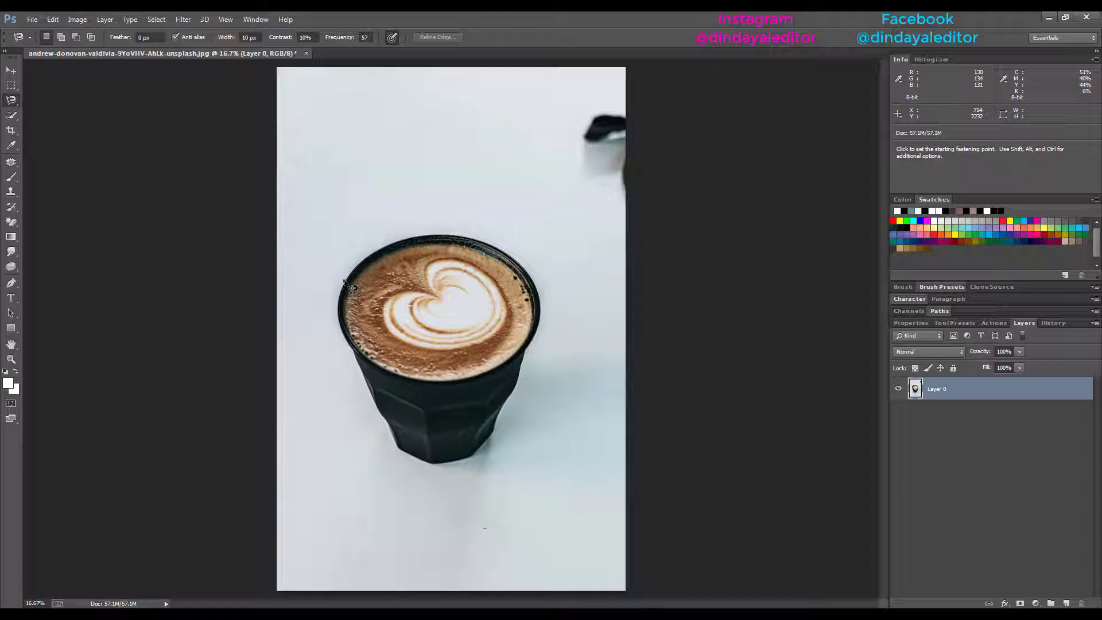
left_click(344, 280)
left_click(352, 287)
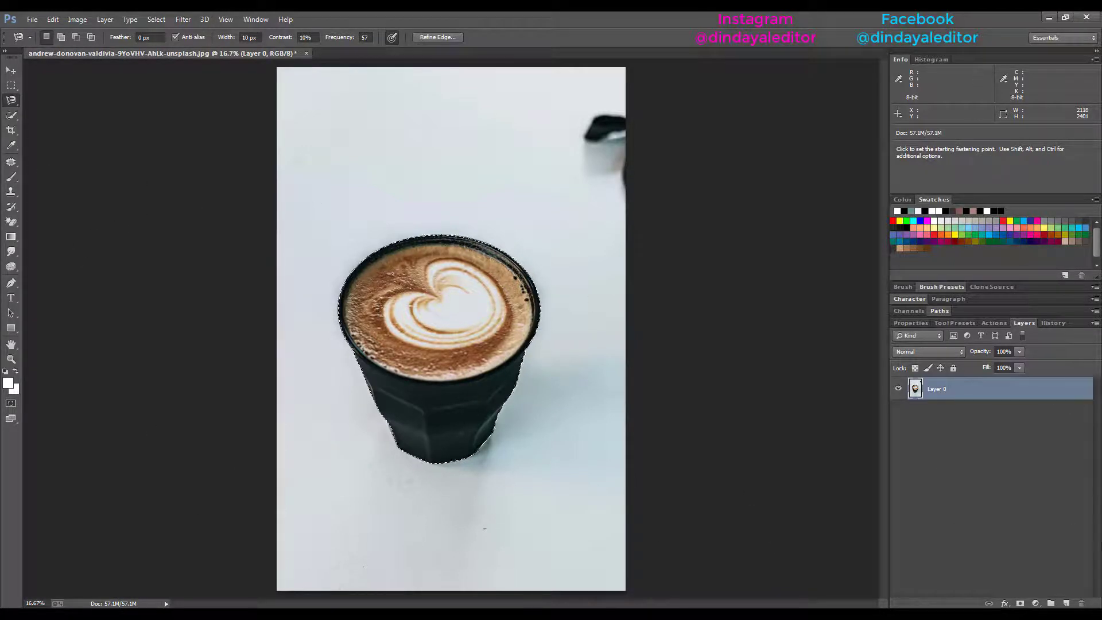
Add a layer mask from the lasso selection of the cup and apply it to the layer
left_click(1021, 604)
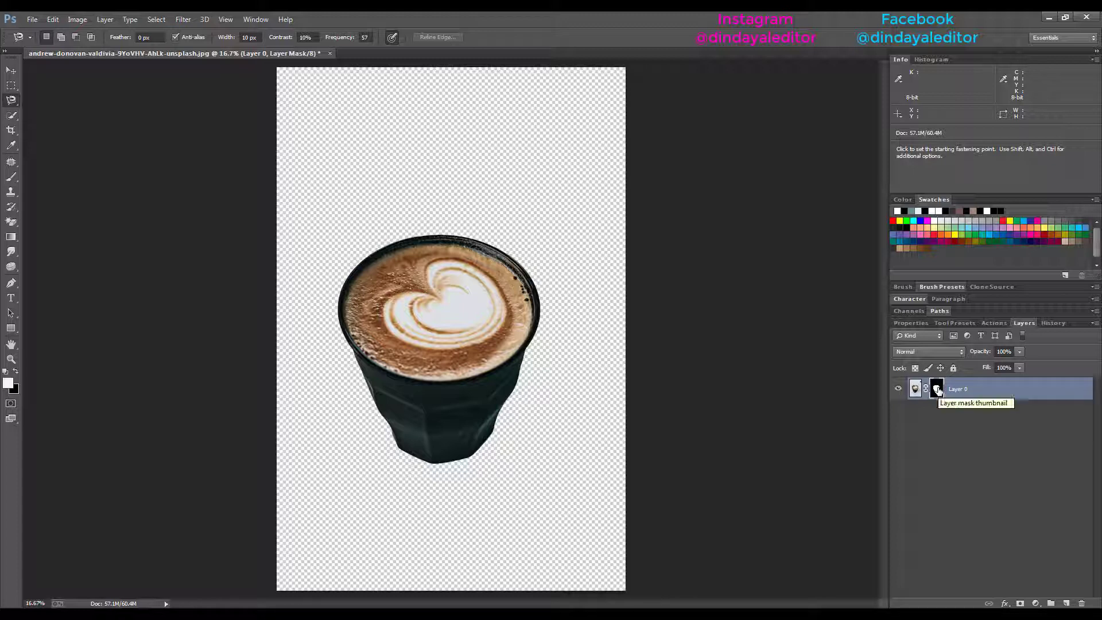
right_click(938, 390)
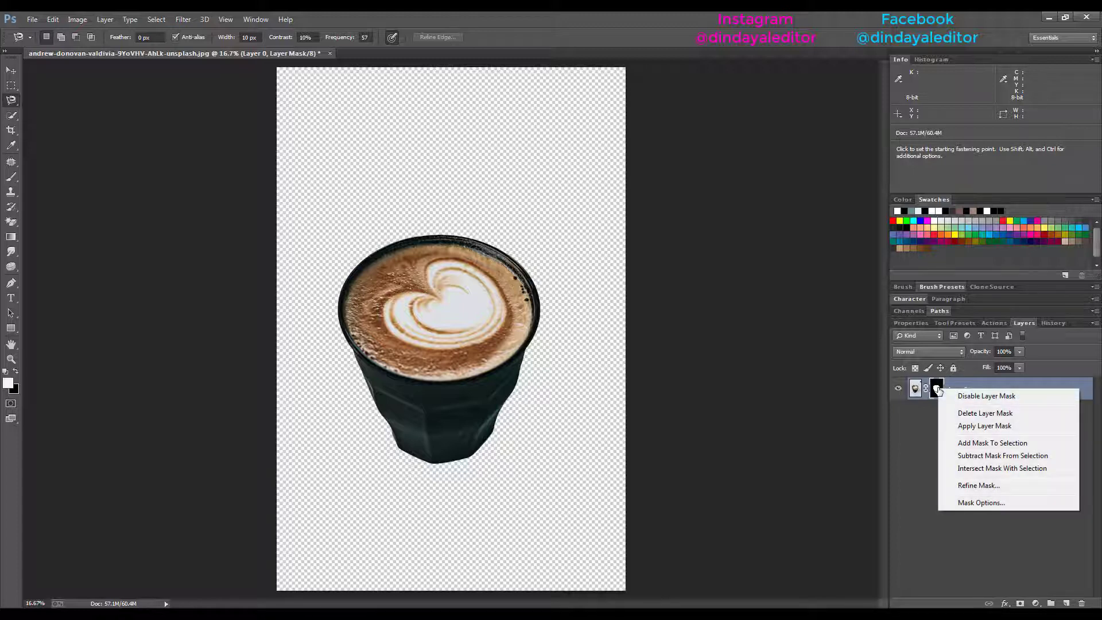
left_click(970, 427)
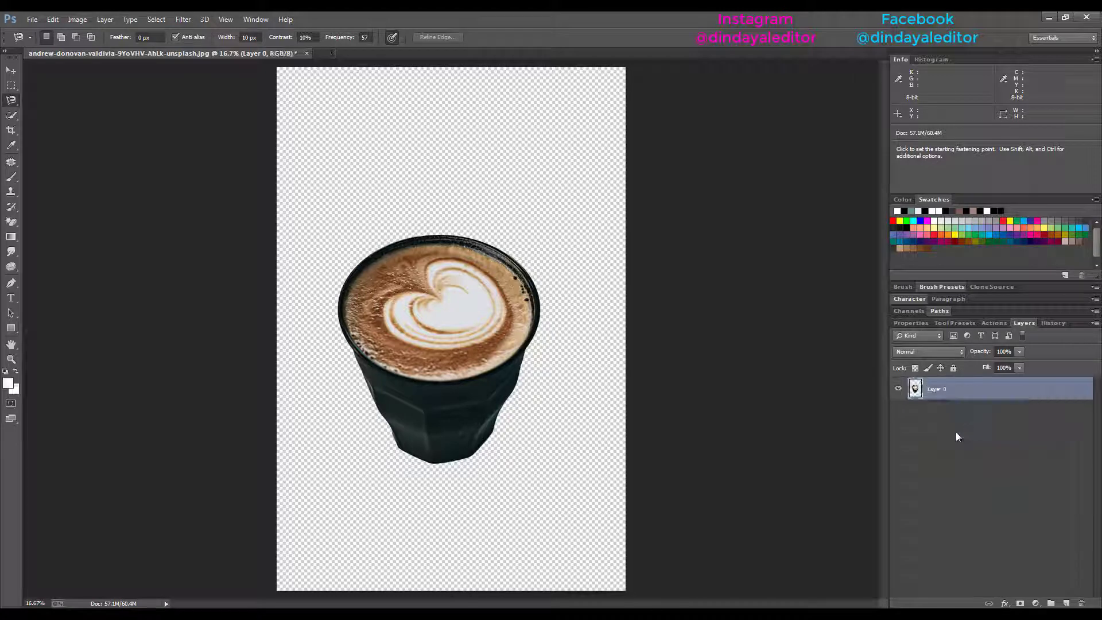
Inspect the cutout's edges up close, from the cup's rim down to its base
left_click(11, 359)
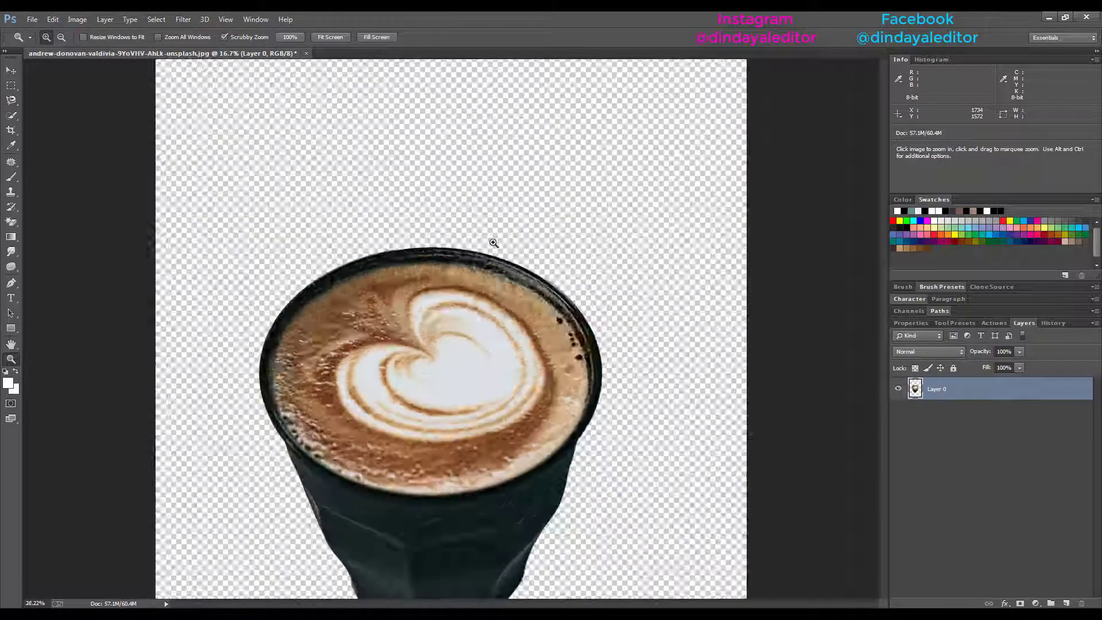
left_click_drag(443, 219, 502, 246)
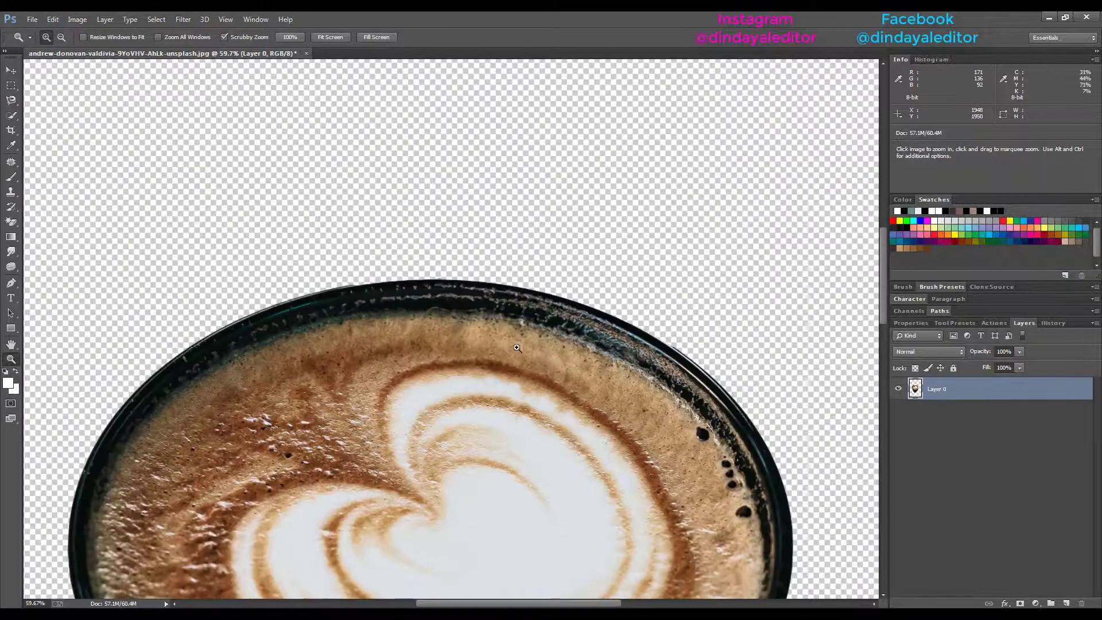
left_click_drag(517, 505, 566, 285)
left_click_drag(585, 487, 591, 263)
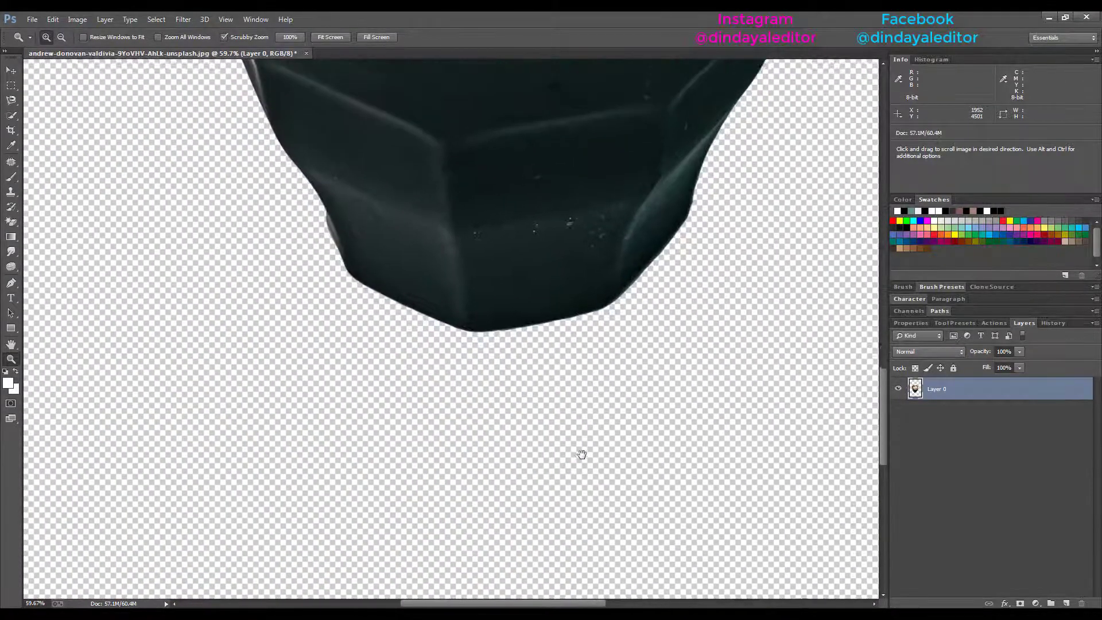
left_click_drag(534, 241, 535, 438)
right_click(473, 256)
left_click(491, 264)
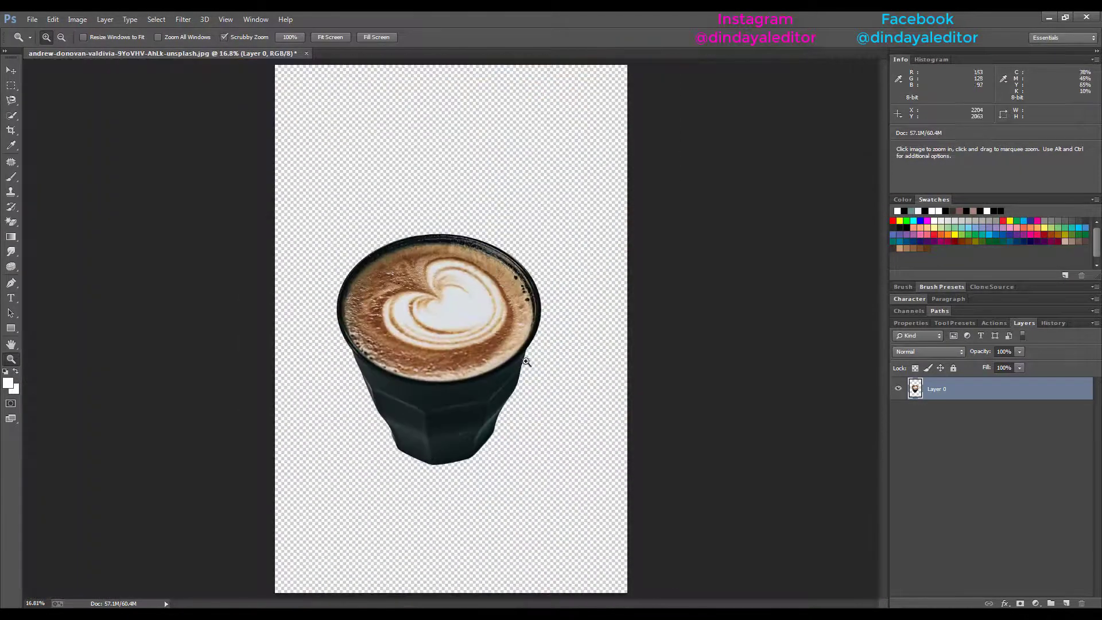
Select the whole cup, including the coffee and dark body, with the Quick Selection tool in add-to-selection mode
left_click(13, 104)
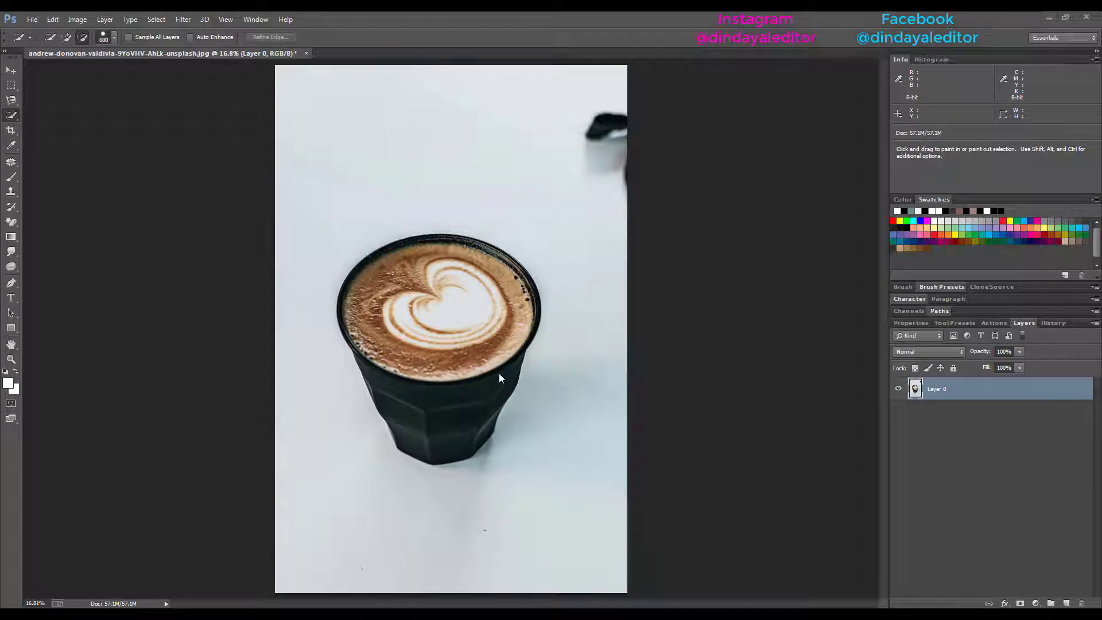
right_click(16, 116)
left_click(43, 115)
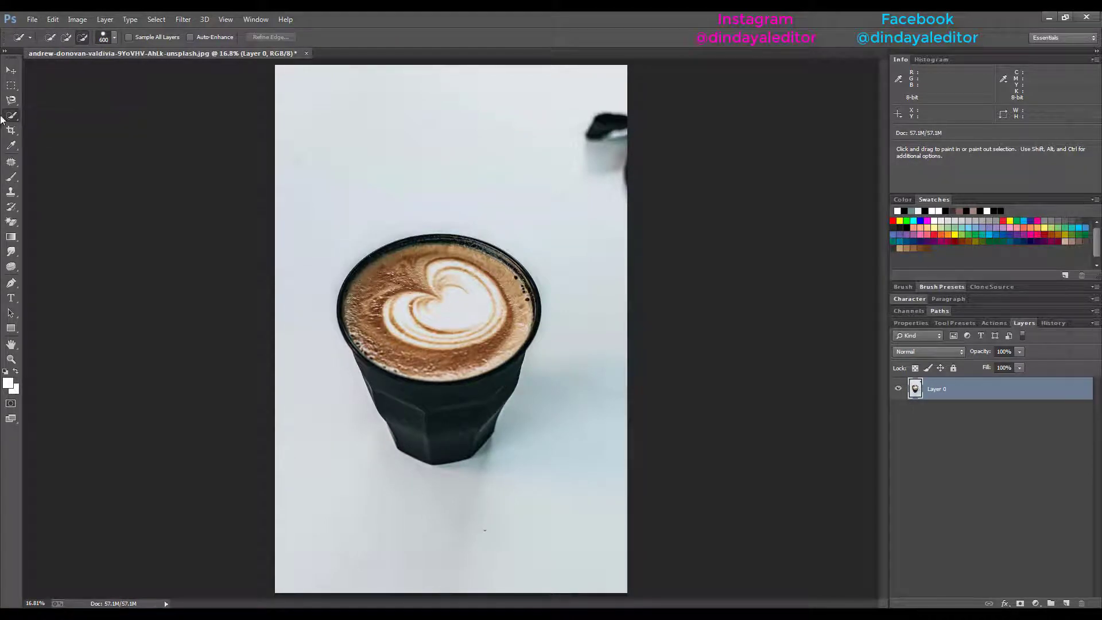
right_click(11, 116)
left_click(48, 115)
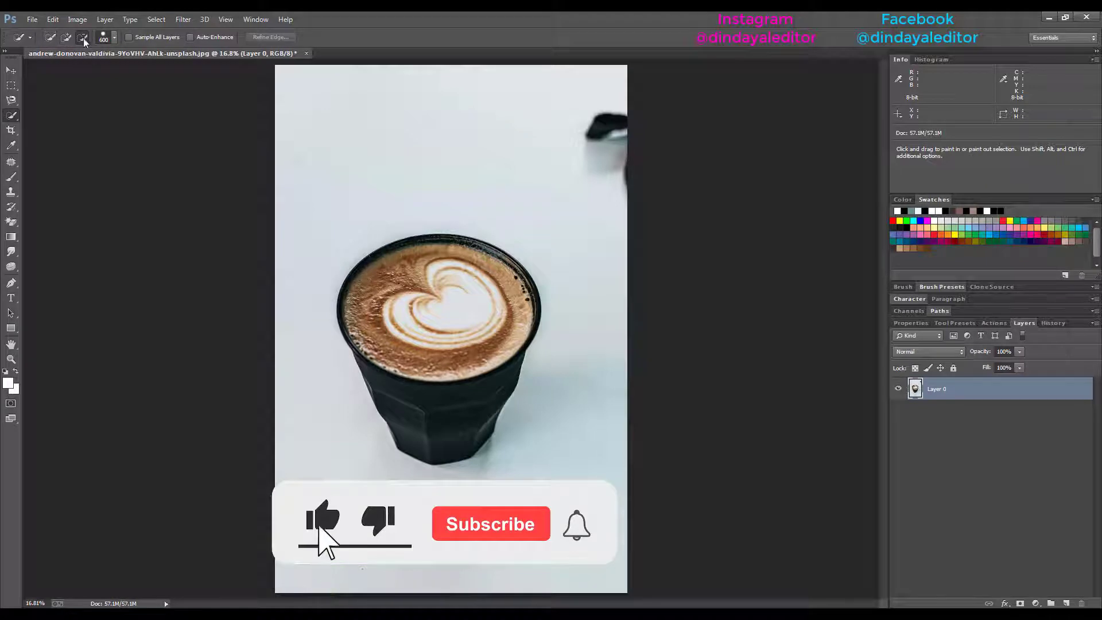
left_click(62, 39)
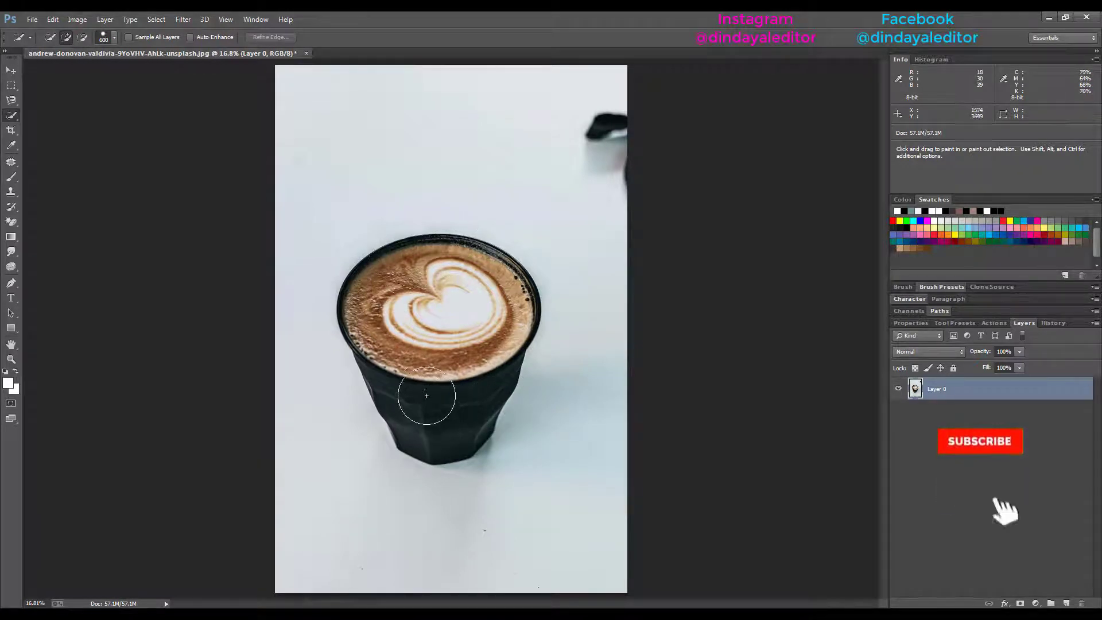
left_click(374, 298)
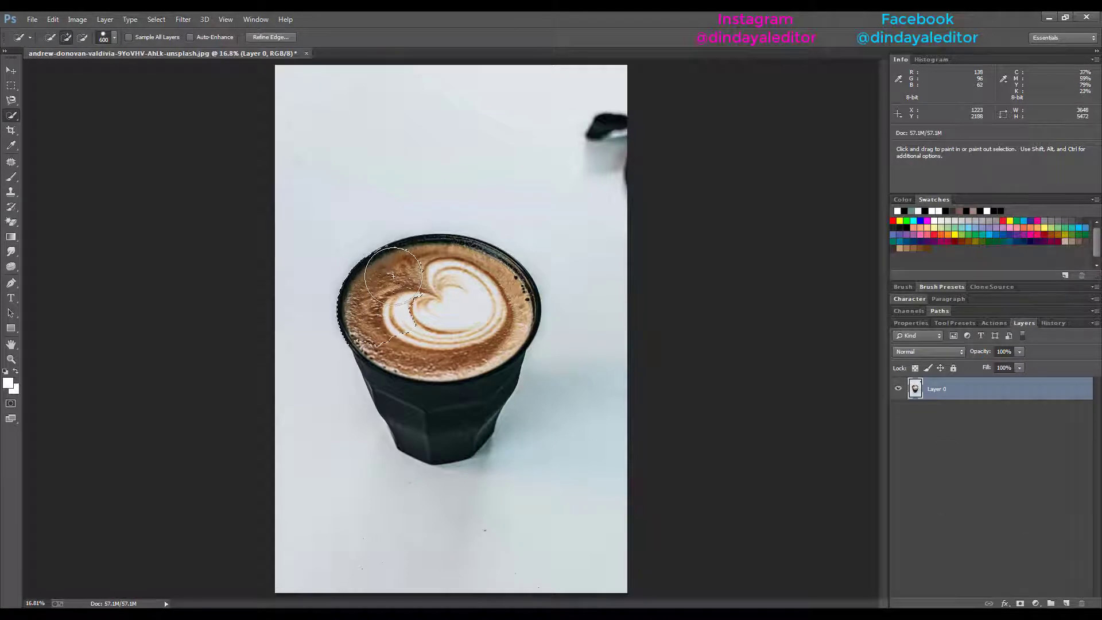
mouse_move(374, 294)
left_mouse_down()
mouse_move(409, 270)
mouse_move(453, 265)
mouse_move(519, 290)
mouse_move(494, 292)
left_mouse_up()
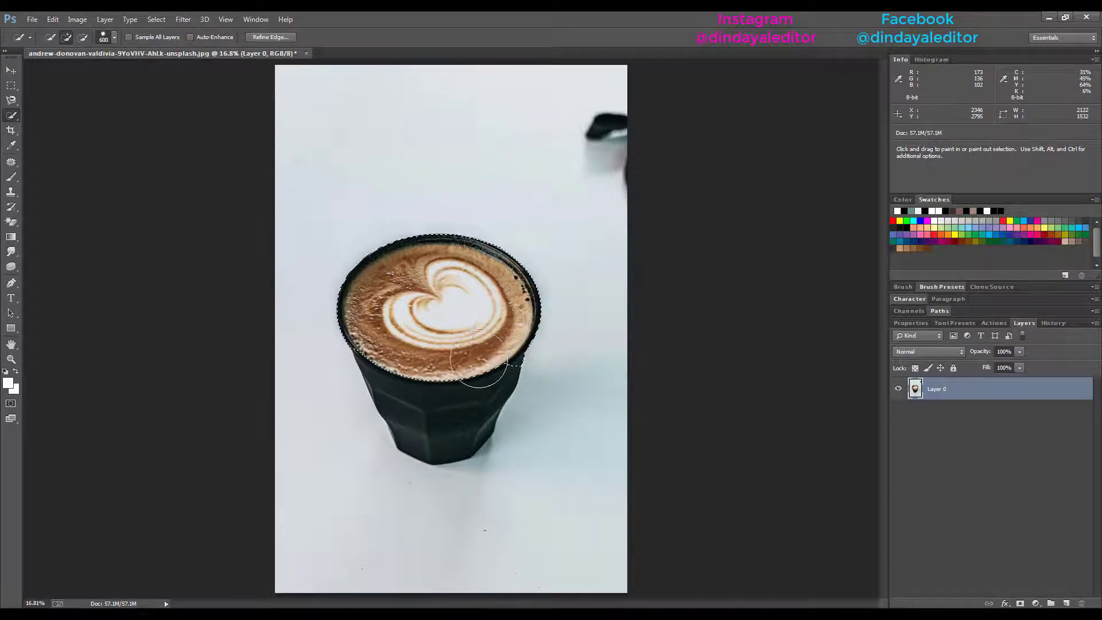
left_click_drag(479, 359, 440, 403)
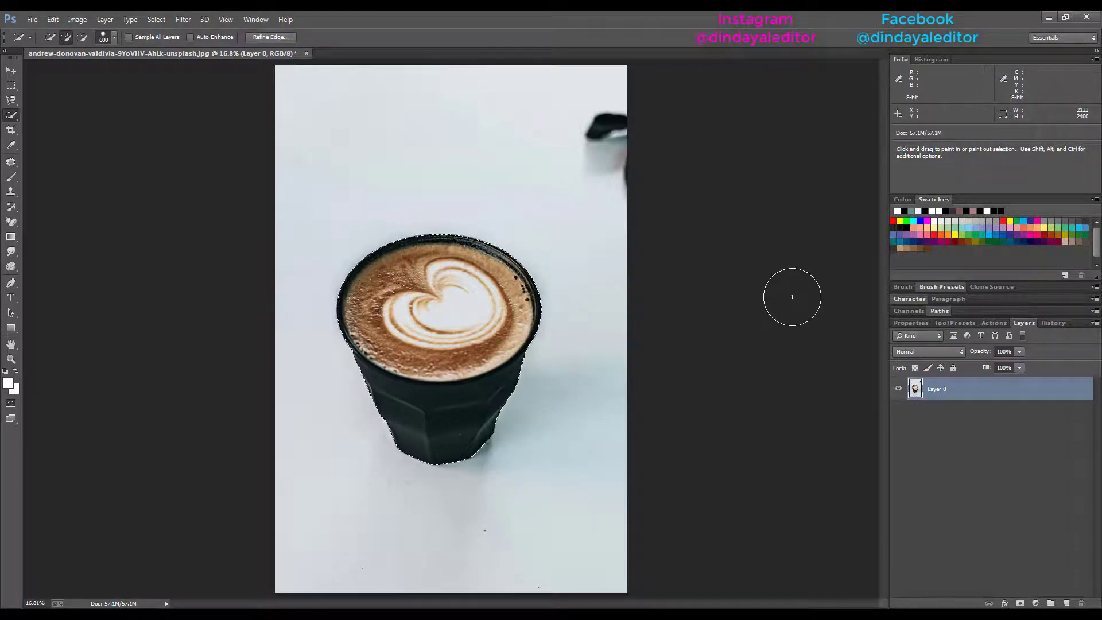
Mask out everything outside the quick selection of the cup and check the cutout's edges
left_click(1020, 603)
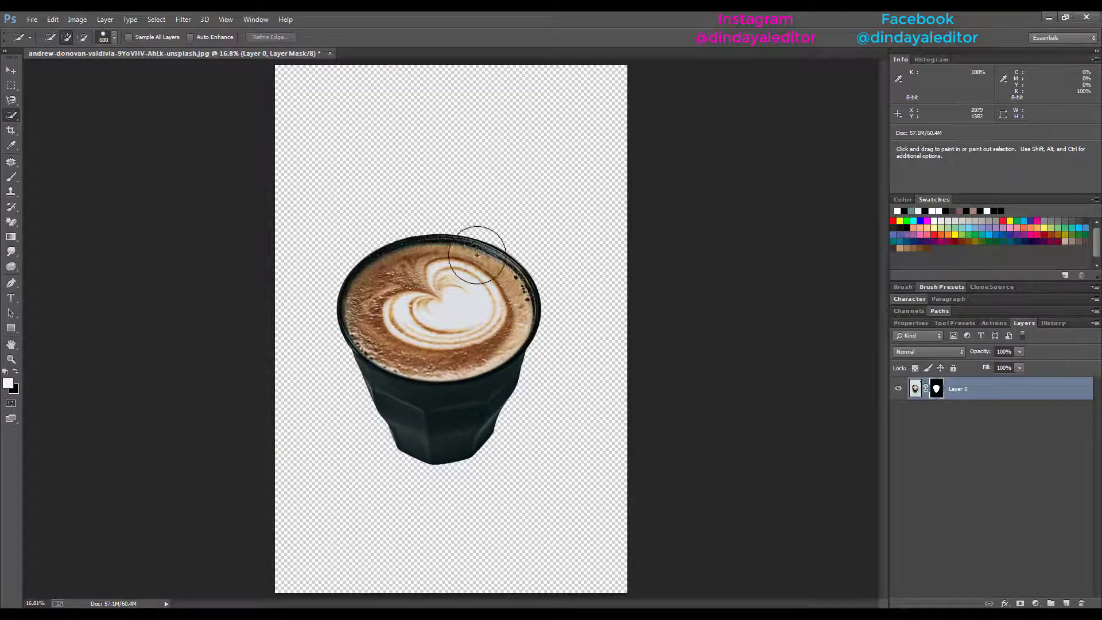
left_click(11, 359)
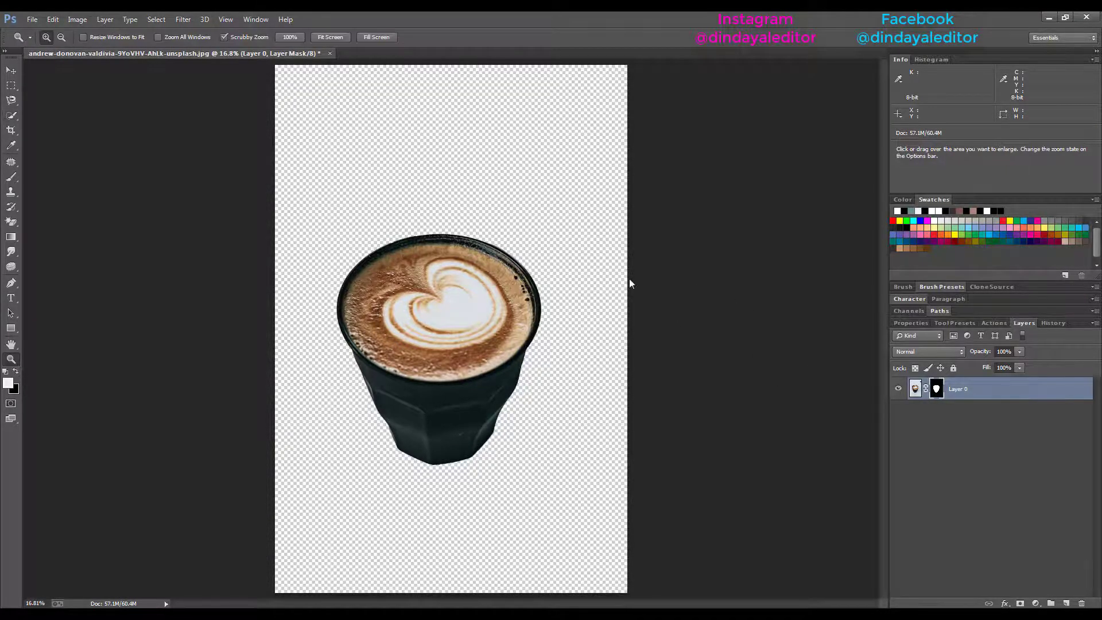
left_click_drag(482, 269, 481, 273)
right_click(481, 273)
left_click(487, 276)
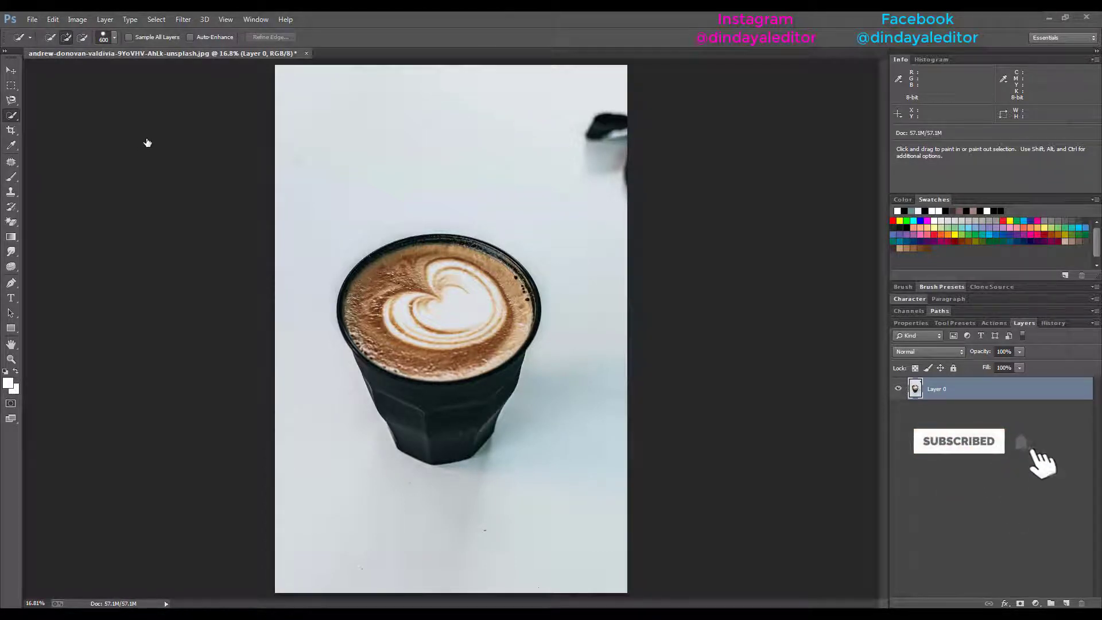
Select the light background around the cup with the Magic Wand tool, delete it and clear the selection
right_click(15, 119)
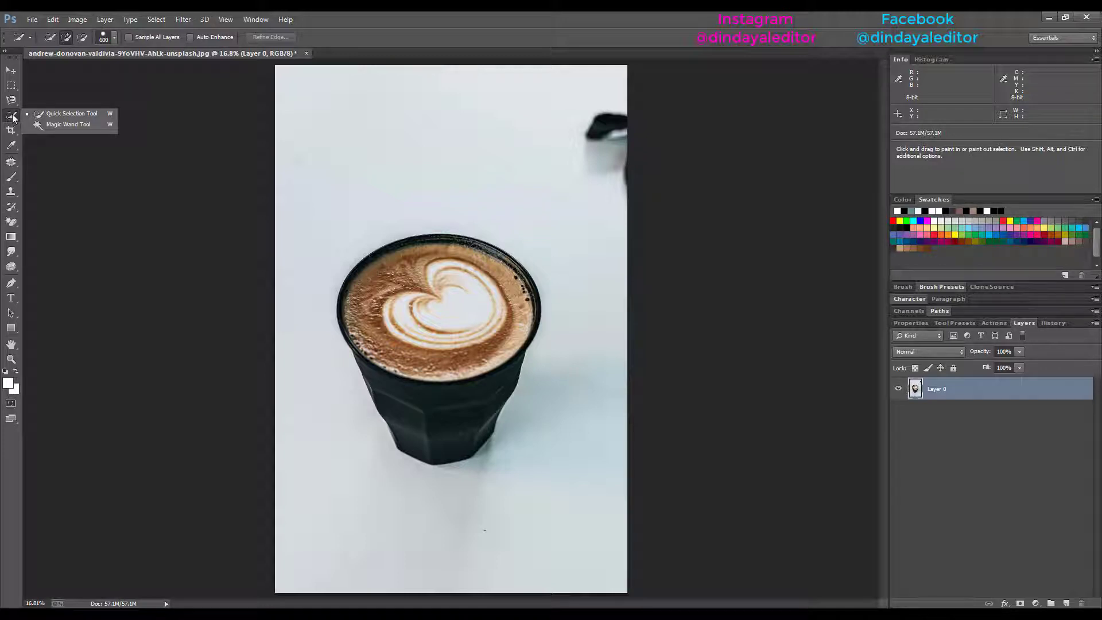
left_click(47, 126)
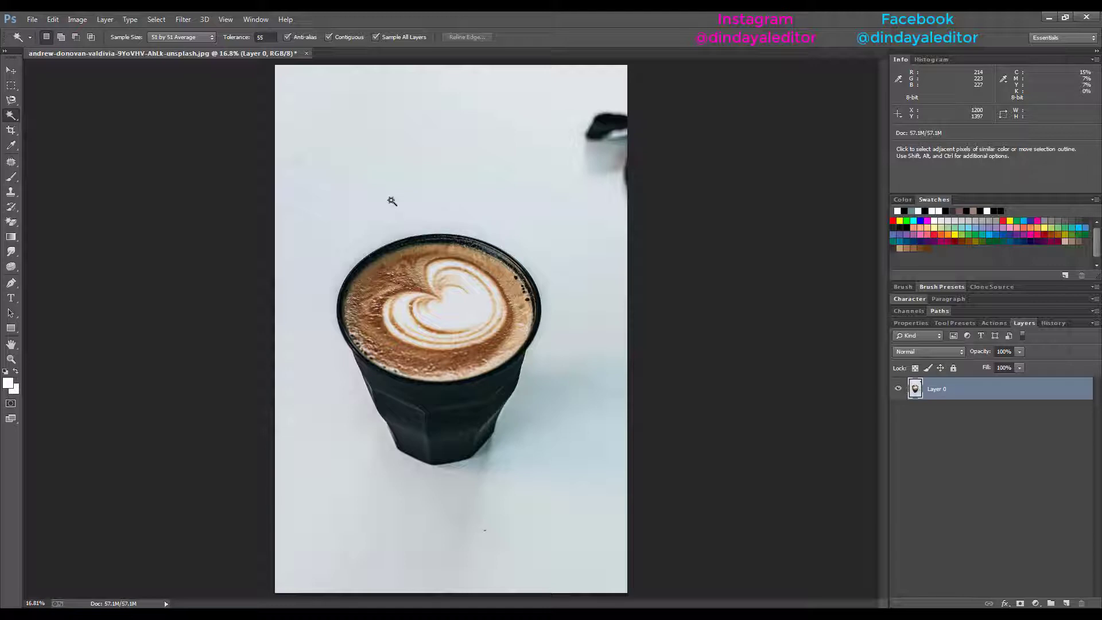
left_click(401, 139)
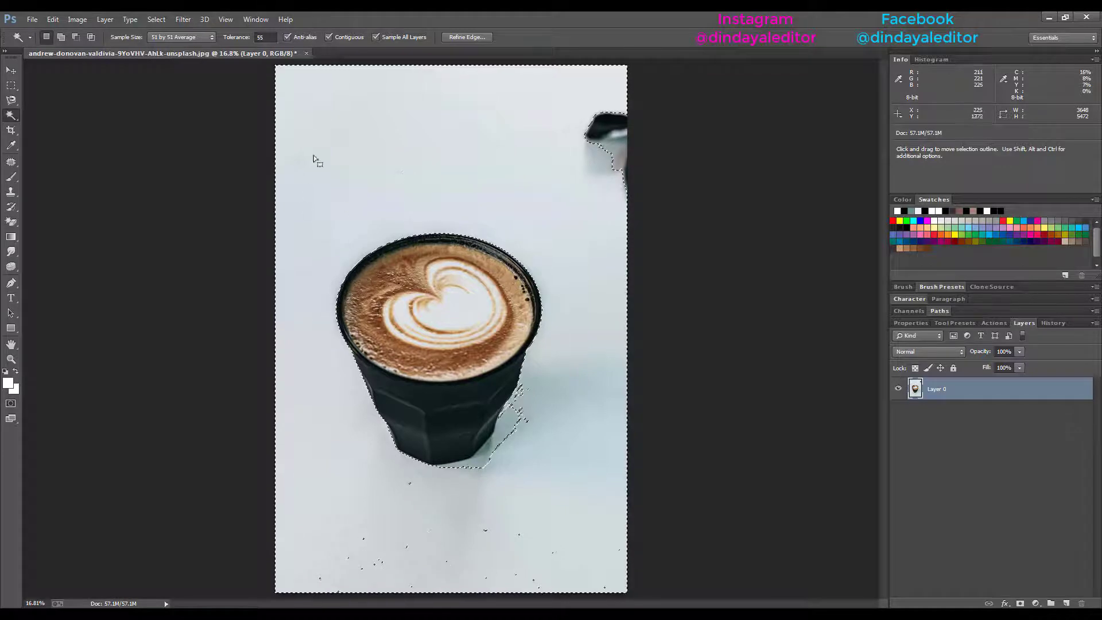
key("Delete")
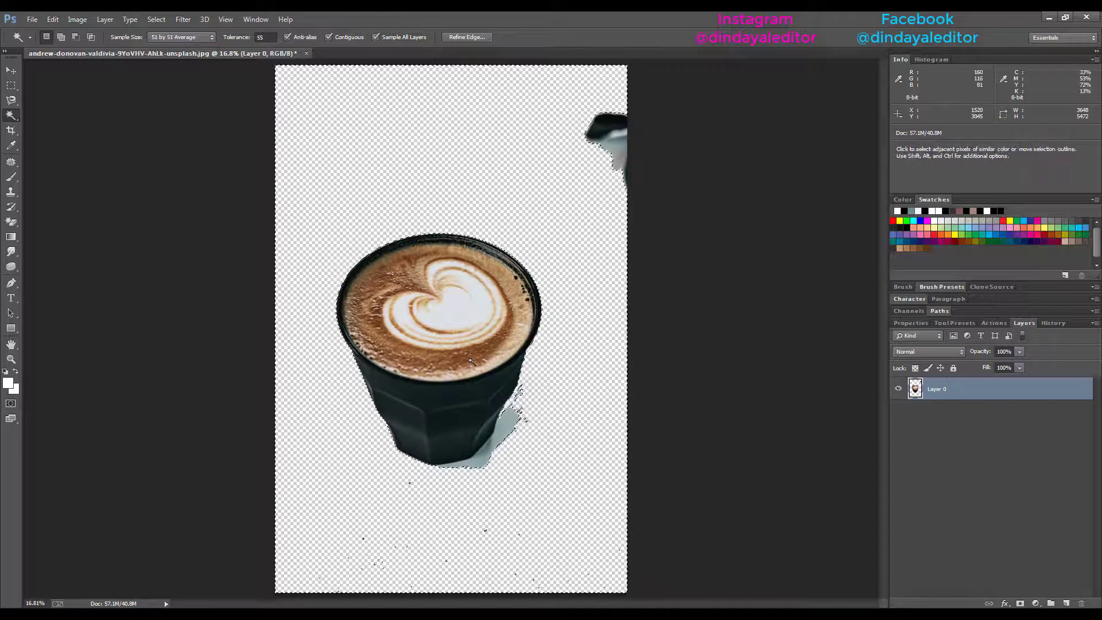
key("ctrl+d")
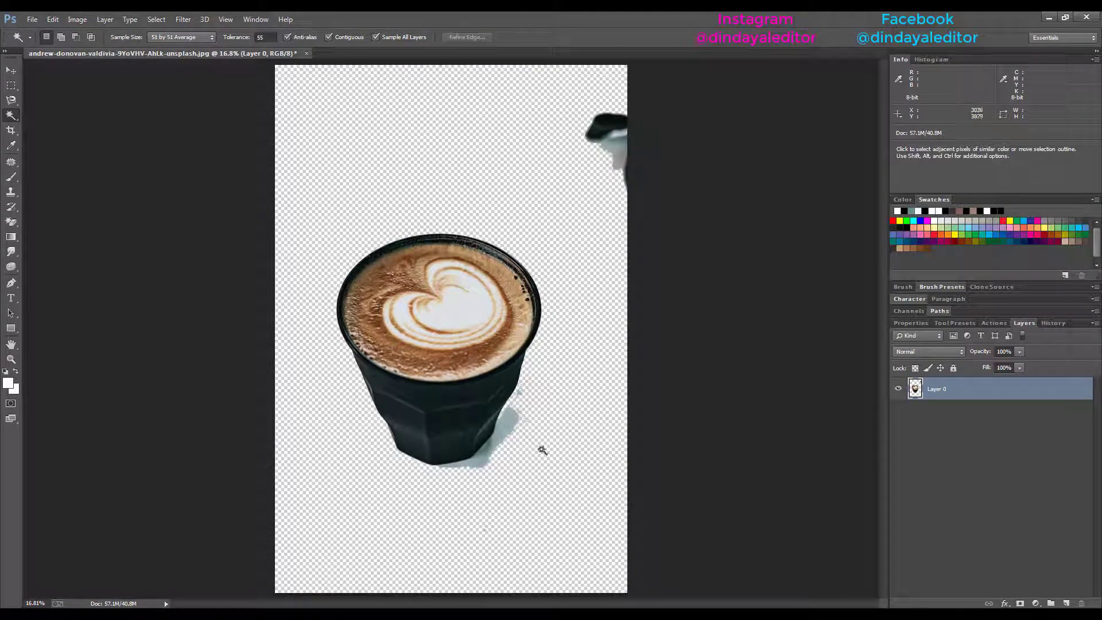
Select and delete the leftover grey shadow patches beside the cup's lower body with the Magic Wand, clearing the selection
left_click(509, 439)
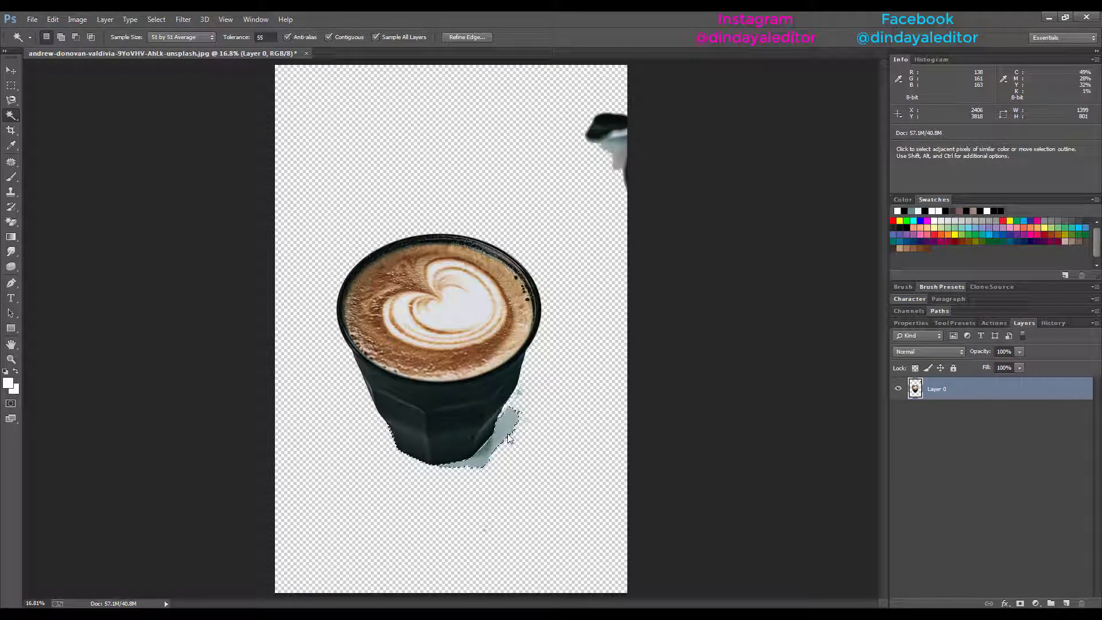
key("Delete")
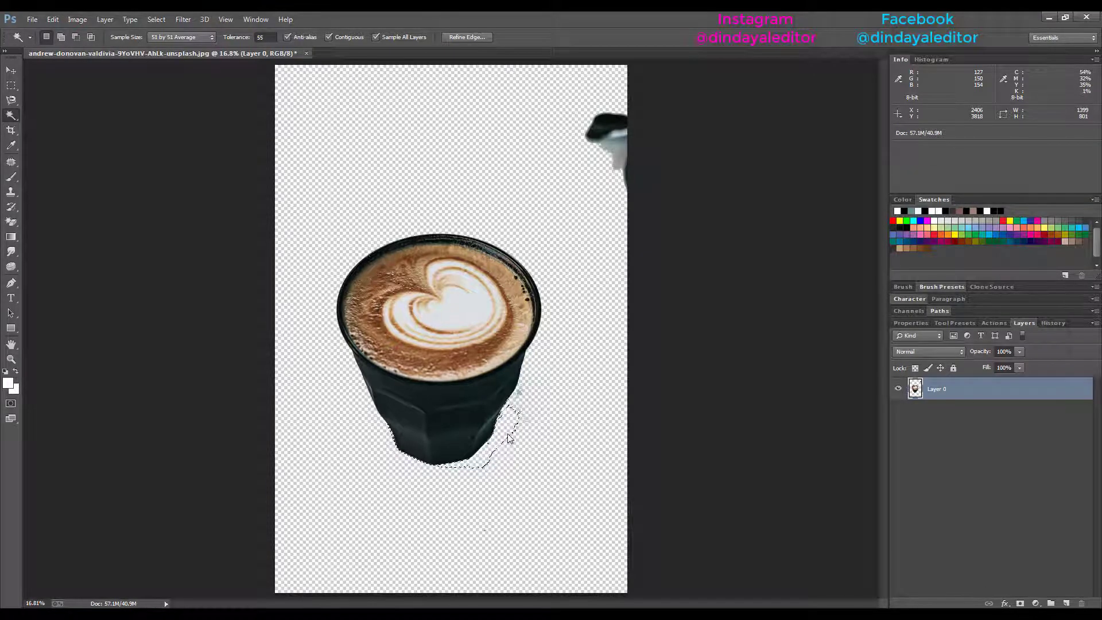
key("ctrl+d")
left_click(520, 396)
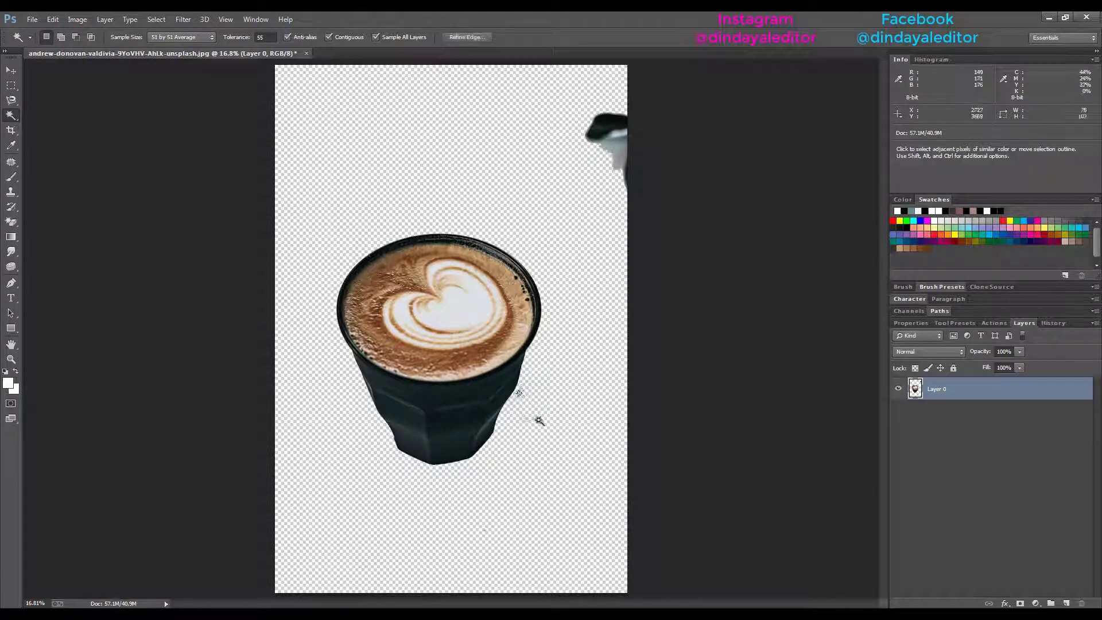
key("ctrl+d")
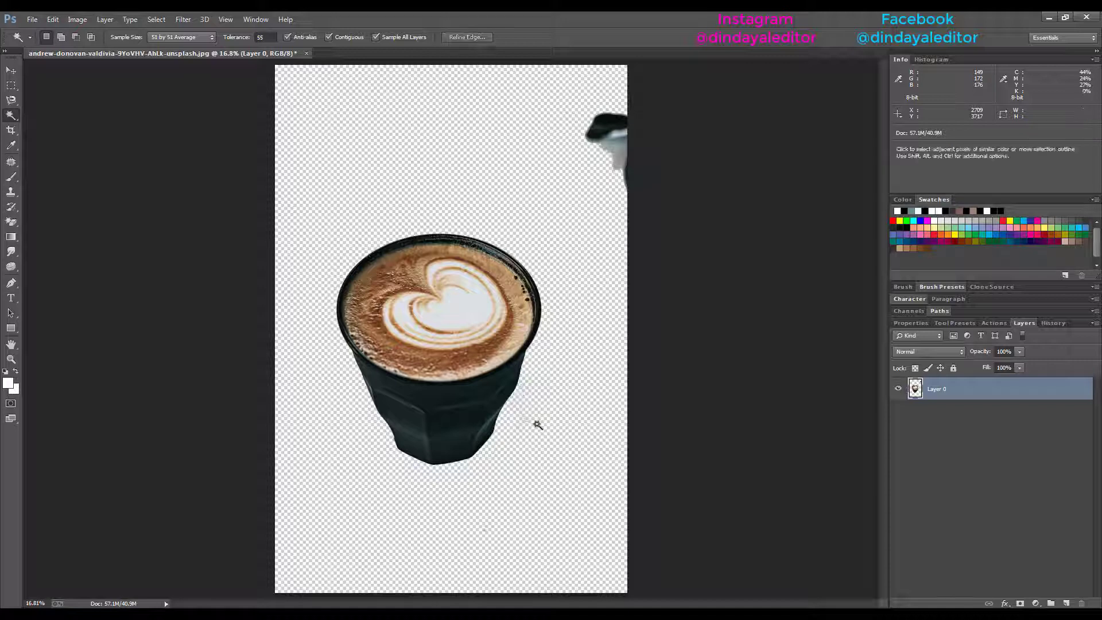
Select and delete the leftover grey and black object at the photo's upper right edge with the Magic Wand, clearing the selection
left_click(611, 140)
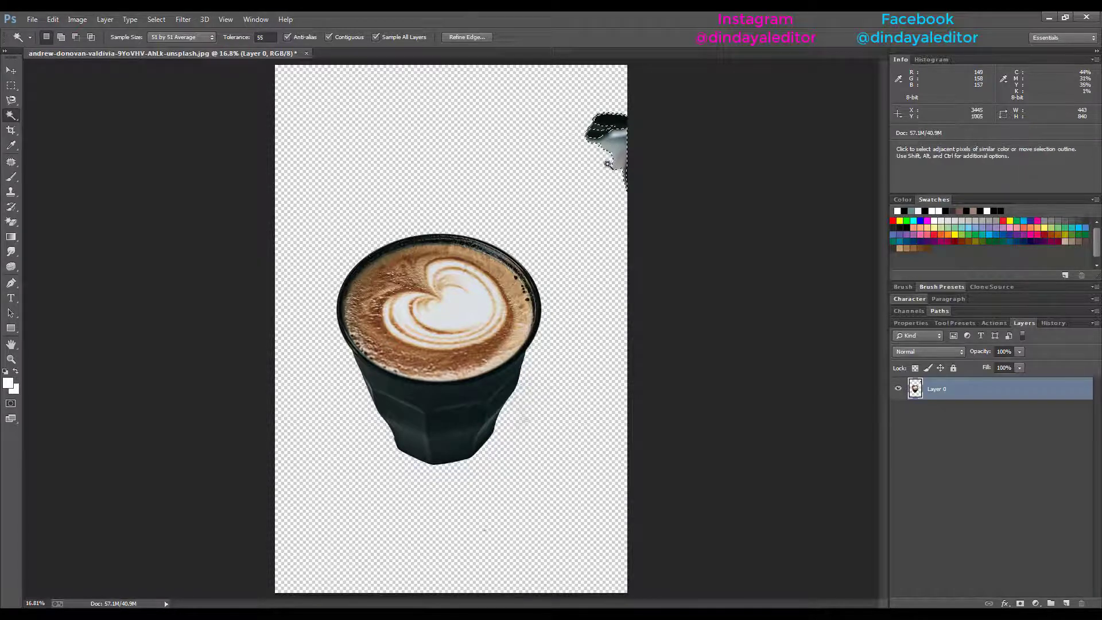
key("d")
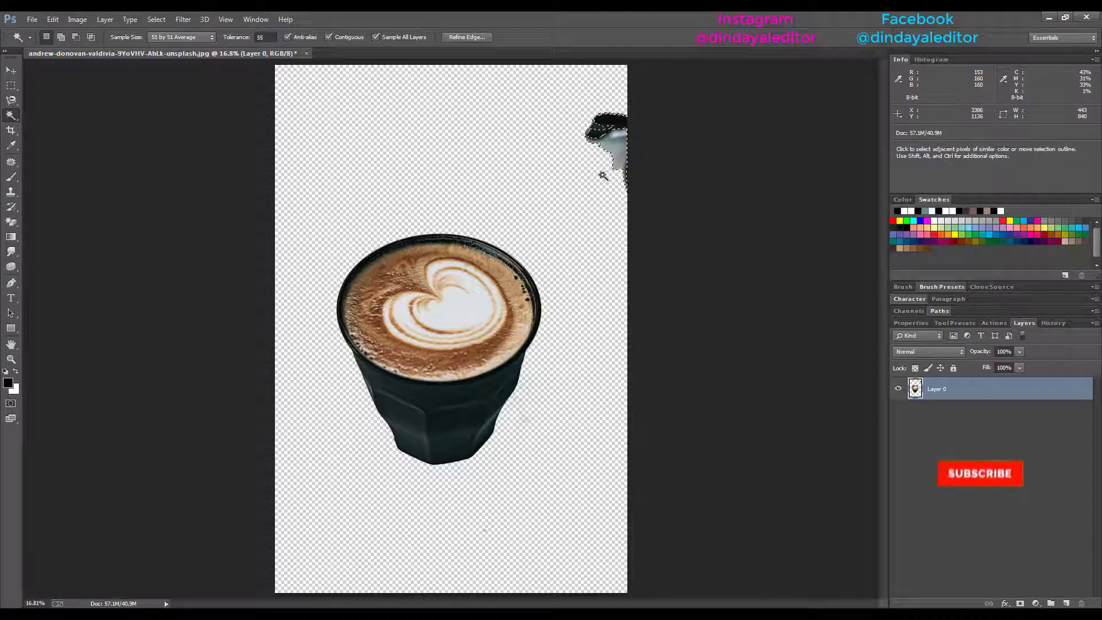
key("alt+BackSpace")
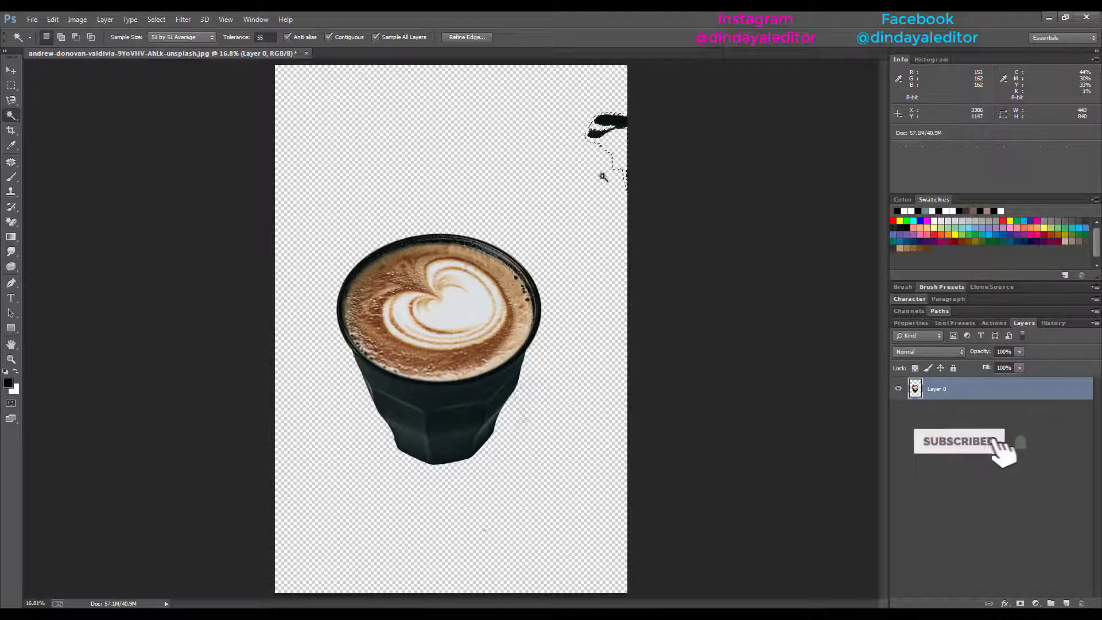
key("ctrl+d")
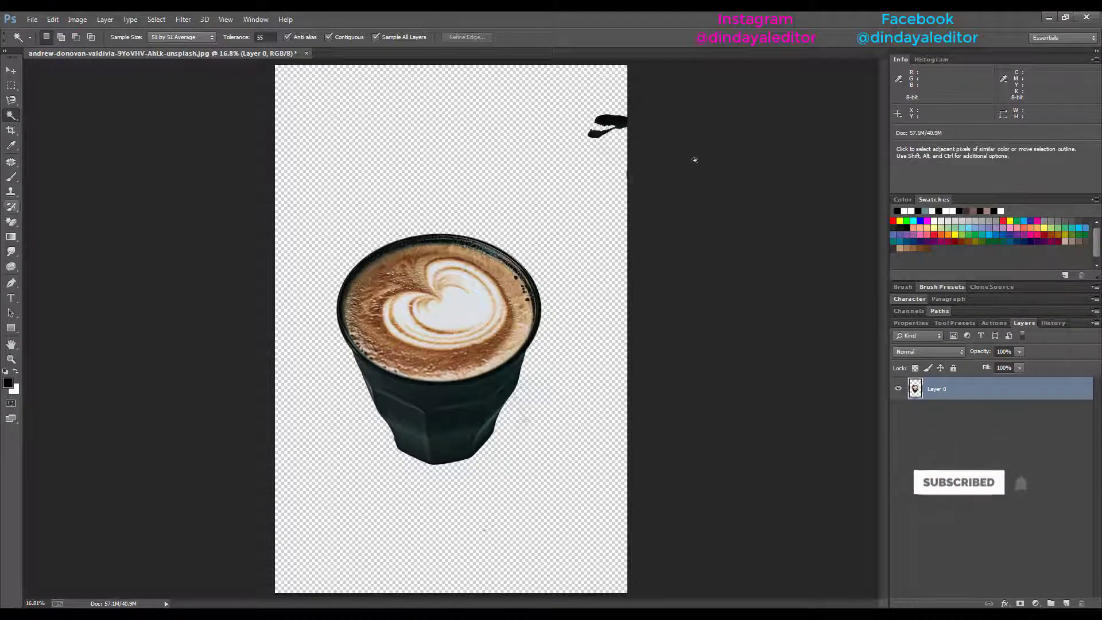
left_click(626, 120)
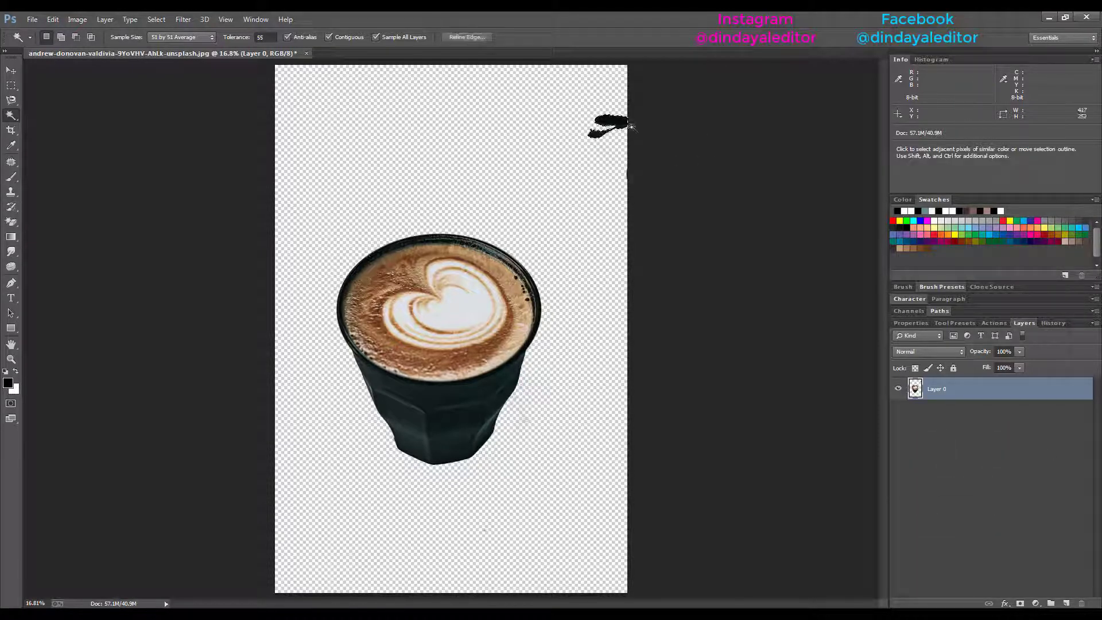
key("Delete")
key("ctrl+d")
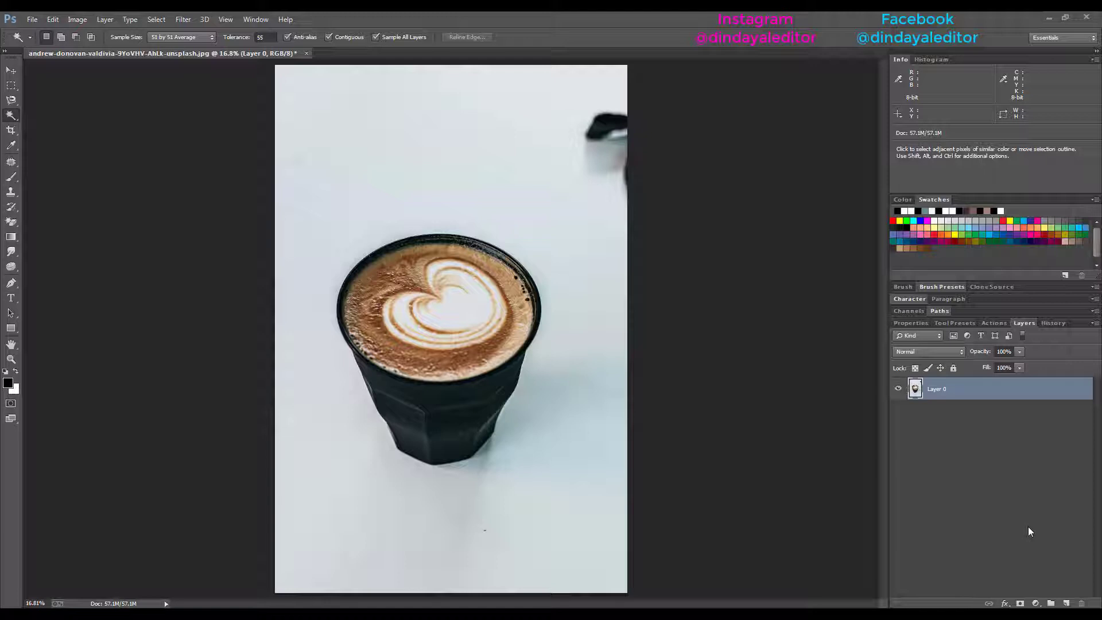
Erase the light background around the cup and the shadow beside it with the Magic Eraser at tolerance 32
left_click(11, 223)
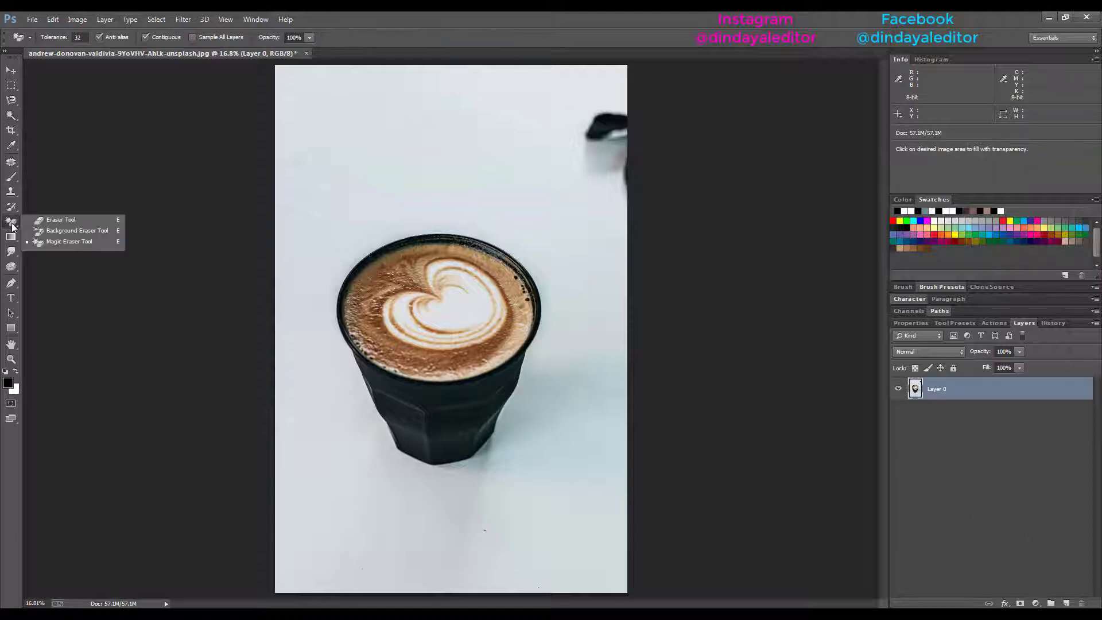
left_click(66, 243)
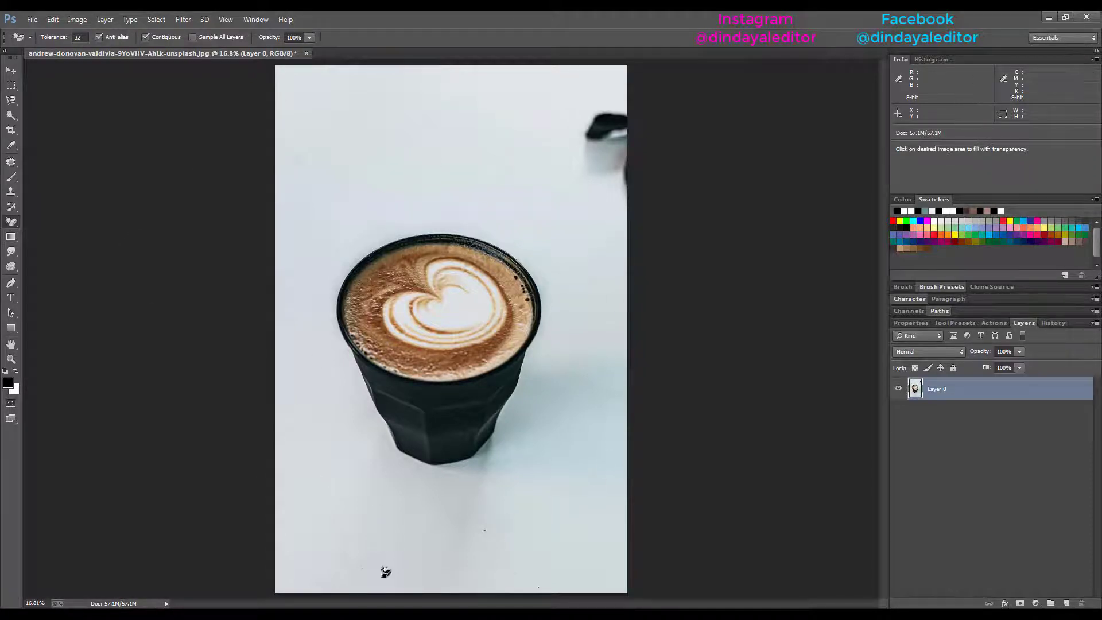
left_click(437, 173)
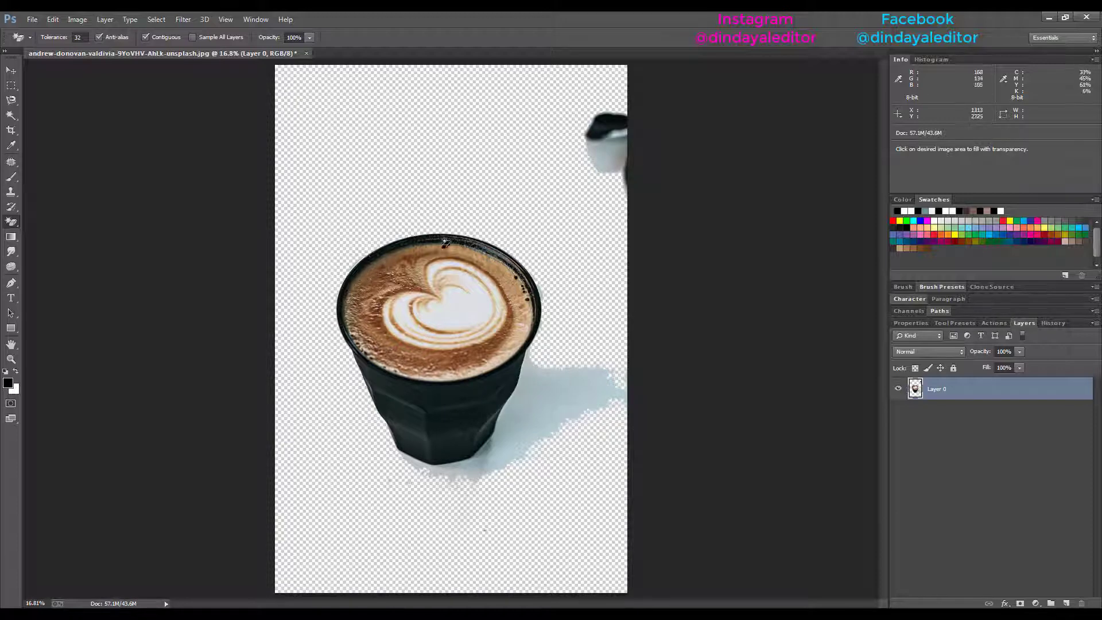
left_click(537, 407)
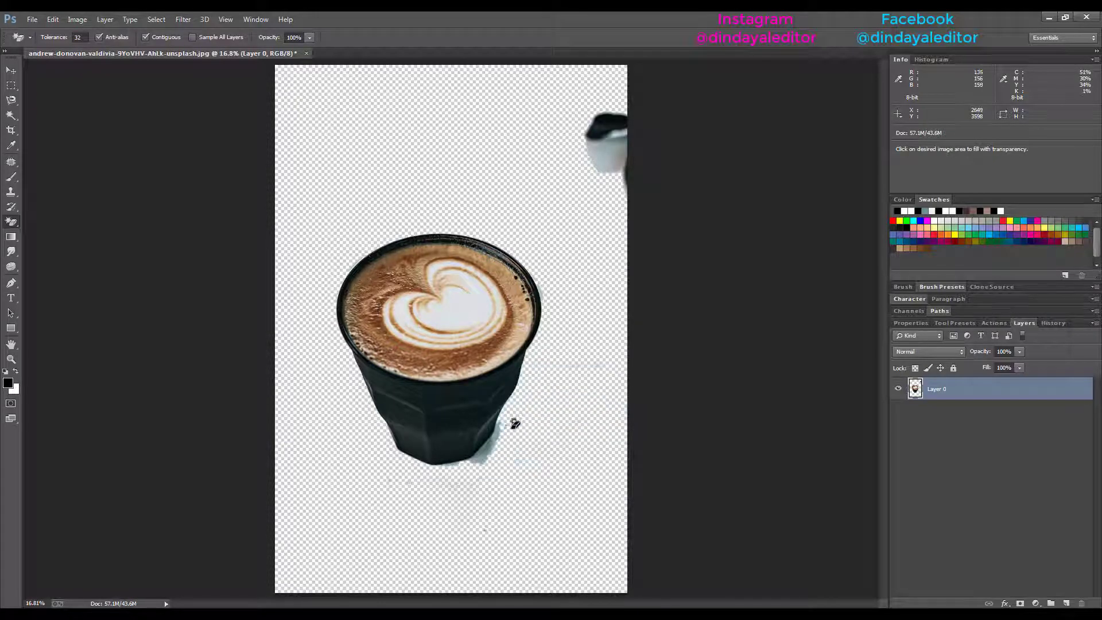
Erase the shadow at the cup's base and the object at the photo's upper right with the Magic Eraser, undoing the accidental erasure of the cup's body
left_click(489, 449)
left_click(486, 450)
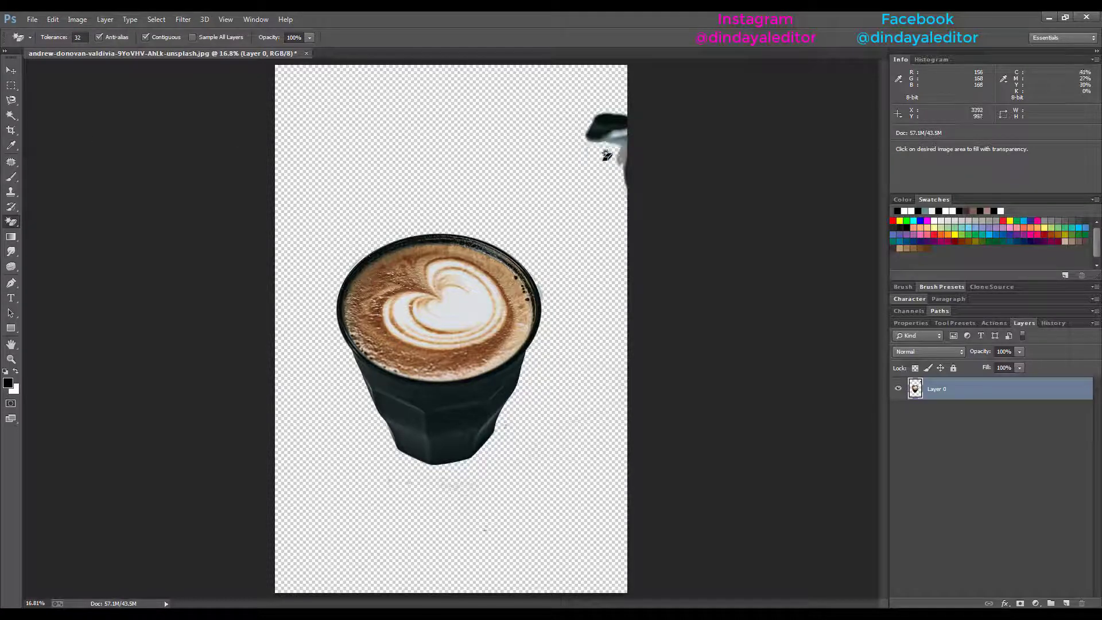
left_click(624, 132)
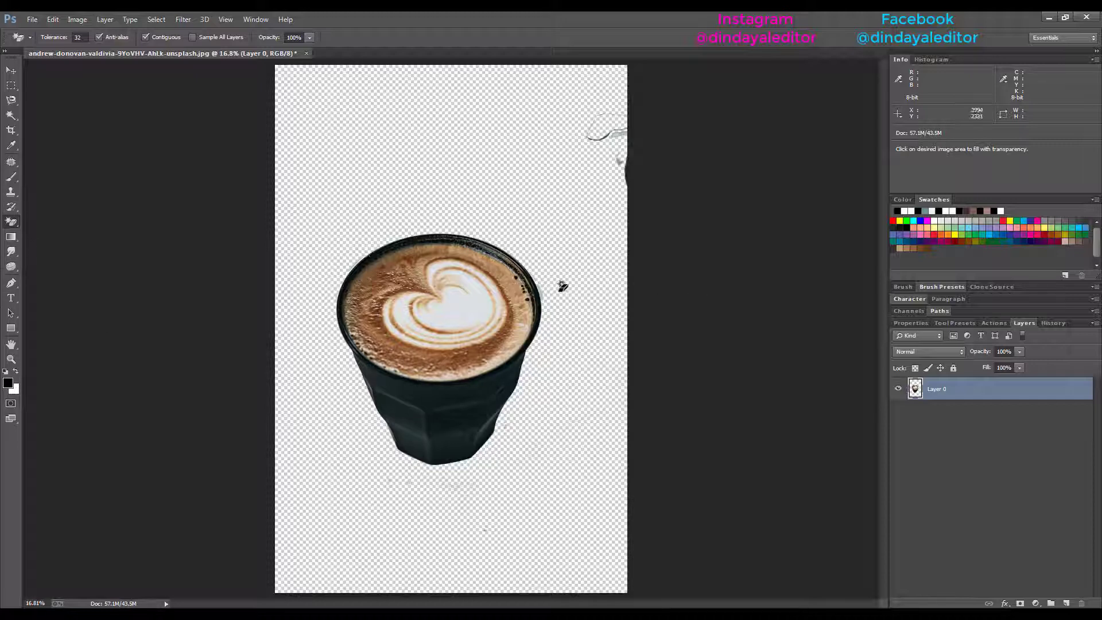
left_click(542, 287)
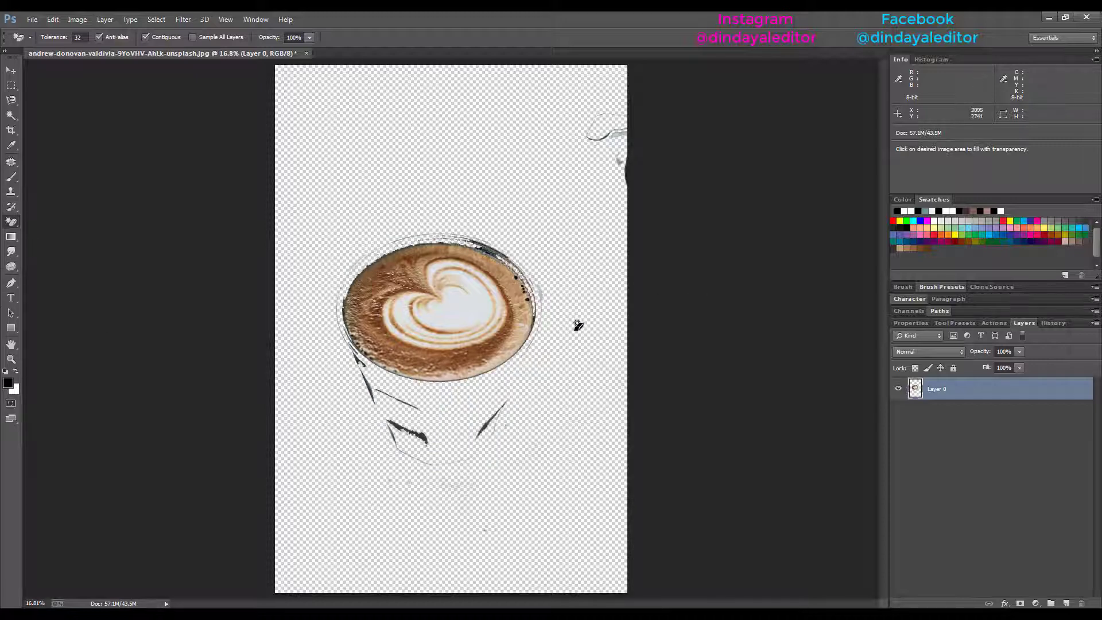
key("ctrl+z")
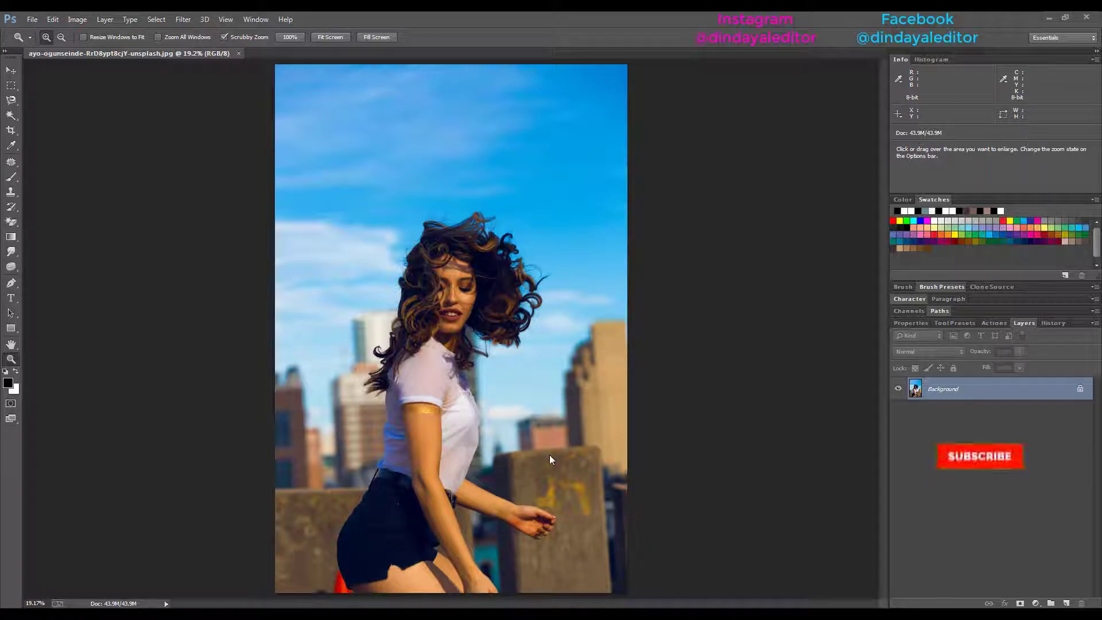
Unlock the Background layer of the photo of the woman to make it editable
left_click(1080, 389)
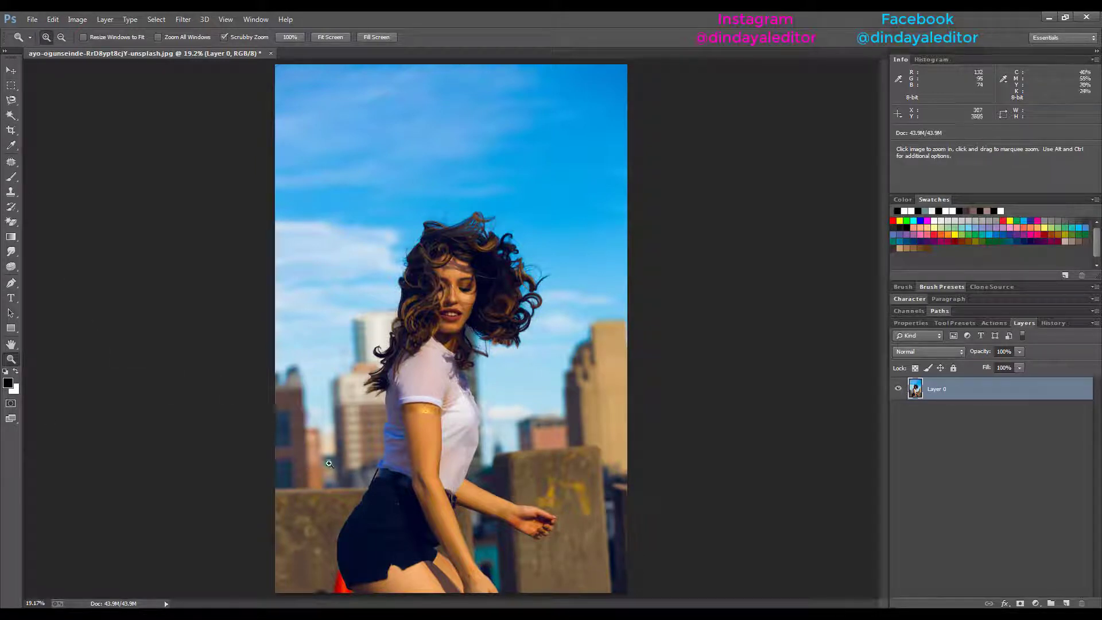
Try to select the concrete wall beside the woman with the Magic Wand, and clear the selection
left_click(10, 117)
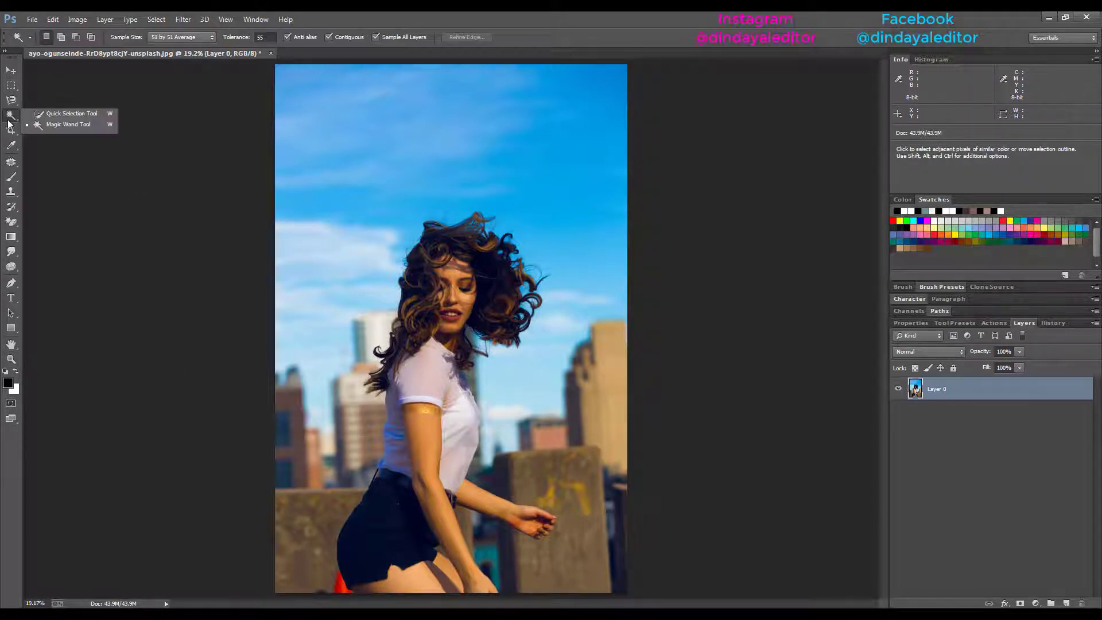
left_click(44, 125)
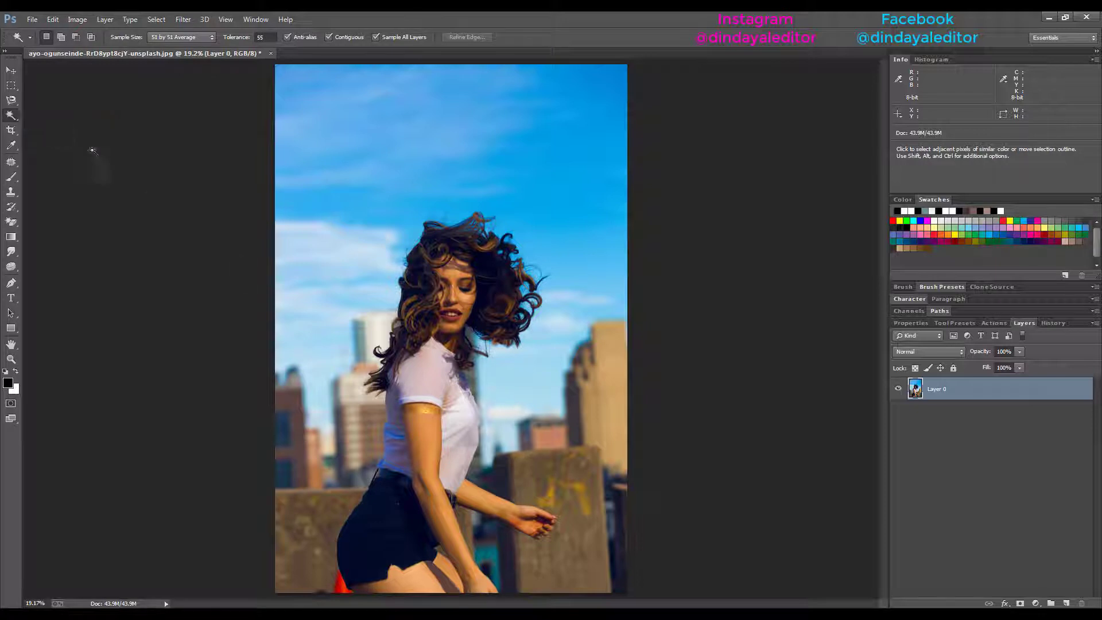
left_click(518, 493)
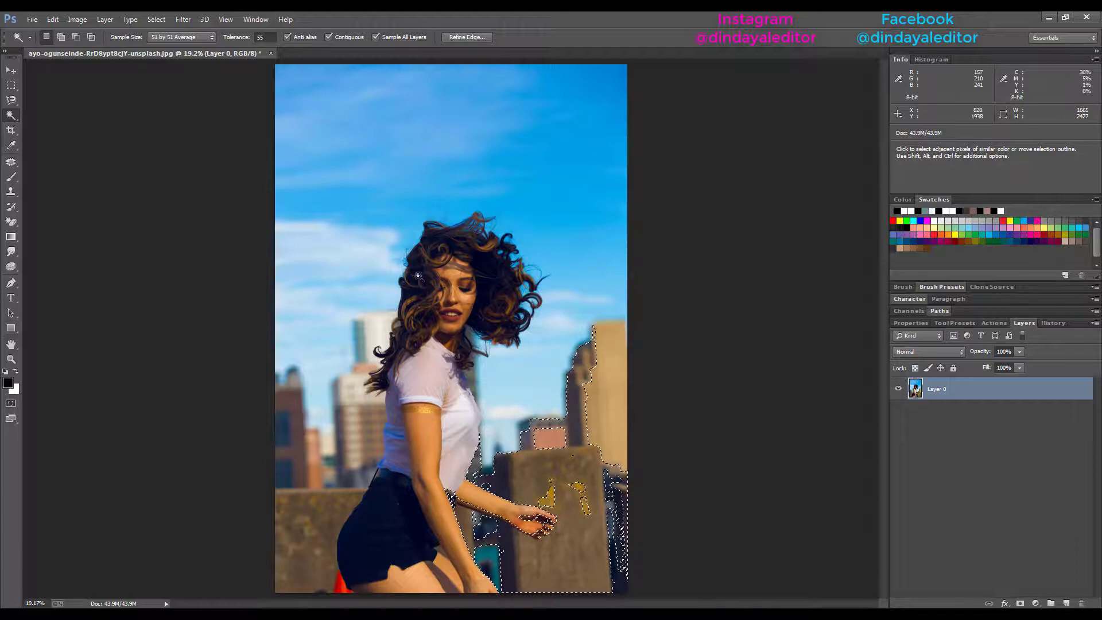
key("ctrl+d")
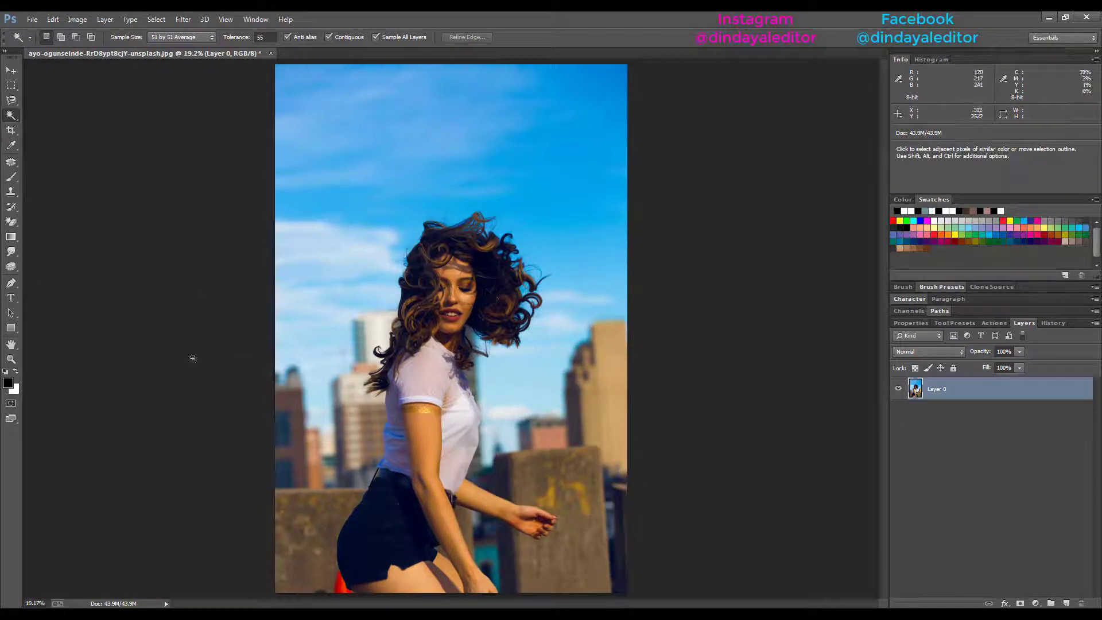
Start a Pen tool outline in Path mode where the woman's lowered hand meets the photo's bottom edge
left_click_drag(11, 282, 36, 287)
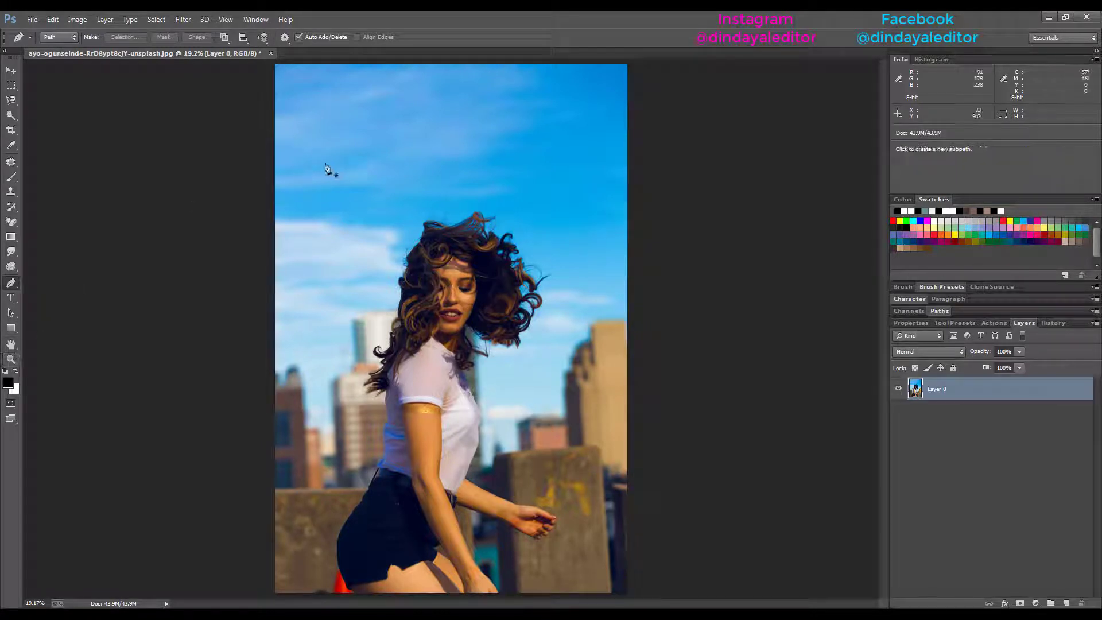
left_click(67, 36)
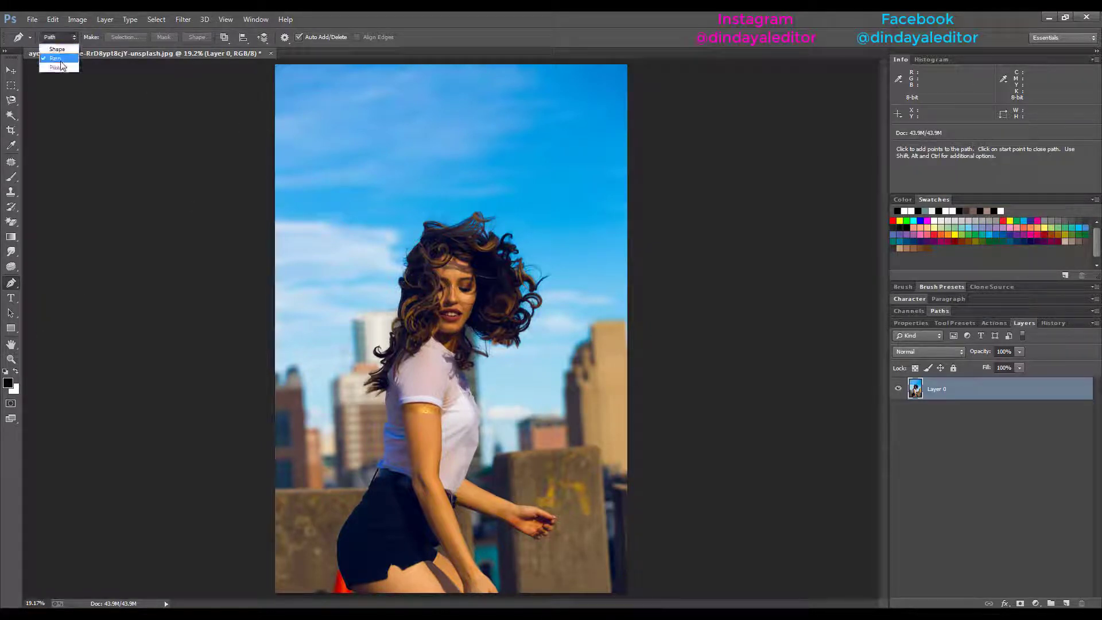
left_click(60, 61)
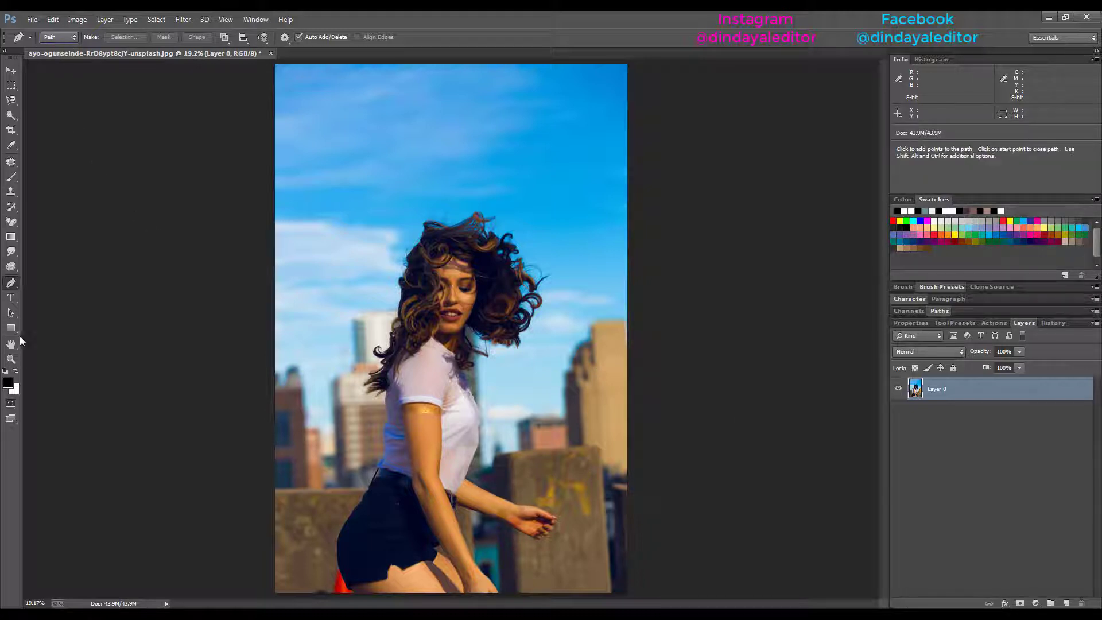
left_click(11, 359)
left_click_drag(489, 588, 572, 593)
left_click_drag(549, 514, 559, 489)
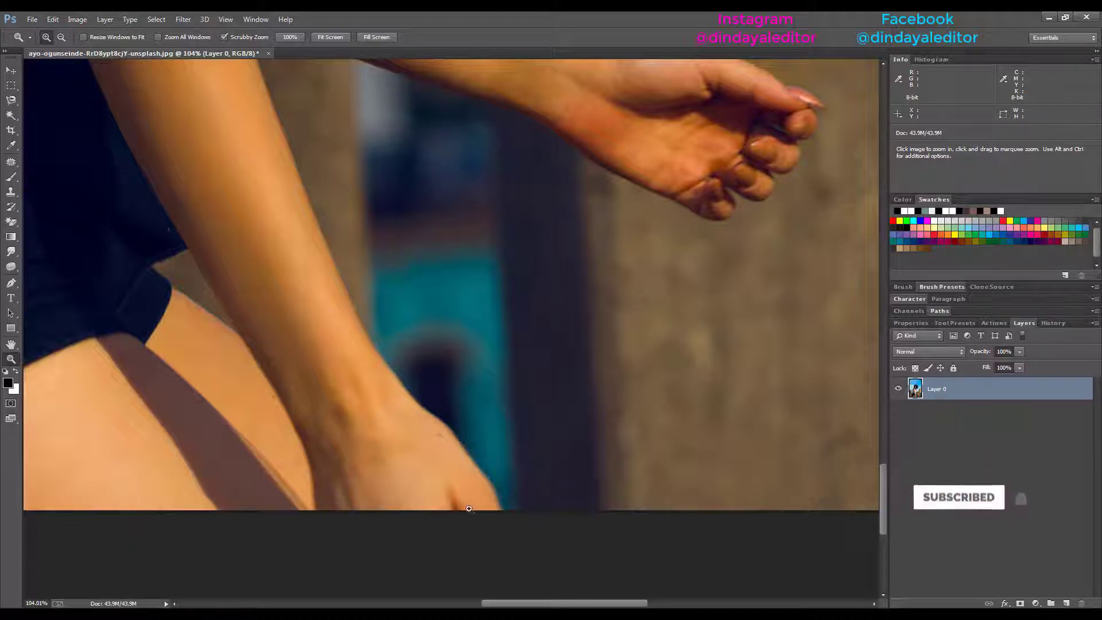
left_click(11, 282)
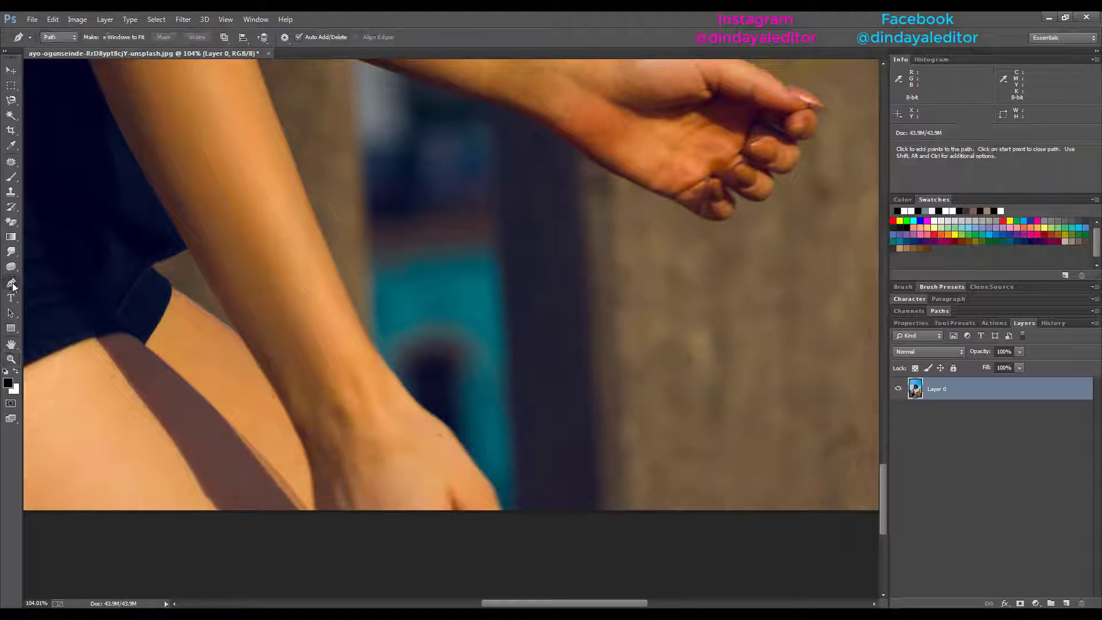
left_click(501, 512)
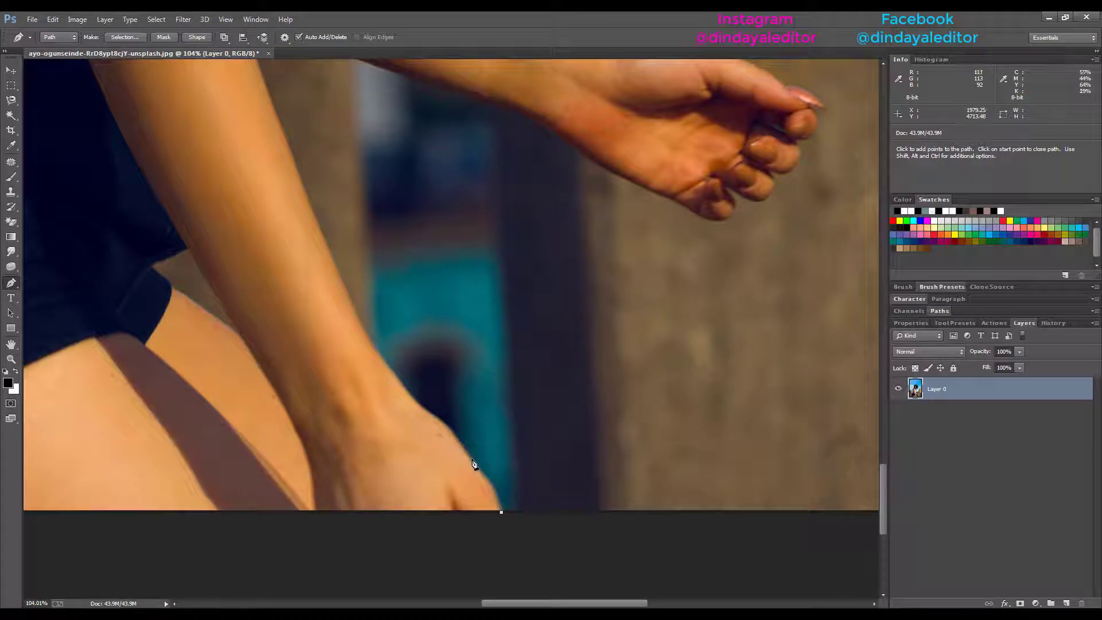
left_click_drag(472, 463, 417, 452)
key("ctrl")
key("ctrl+z")
Trace the path with curved anchor points along the outer edge of the lowered hand and forearm up to the belt
left_click_drag(485, 472, 464, 455)
left_click_drag(446, 428, 434, 414)
left_click_drag(411, 395, 485, 467)
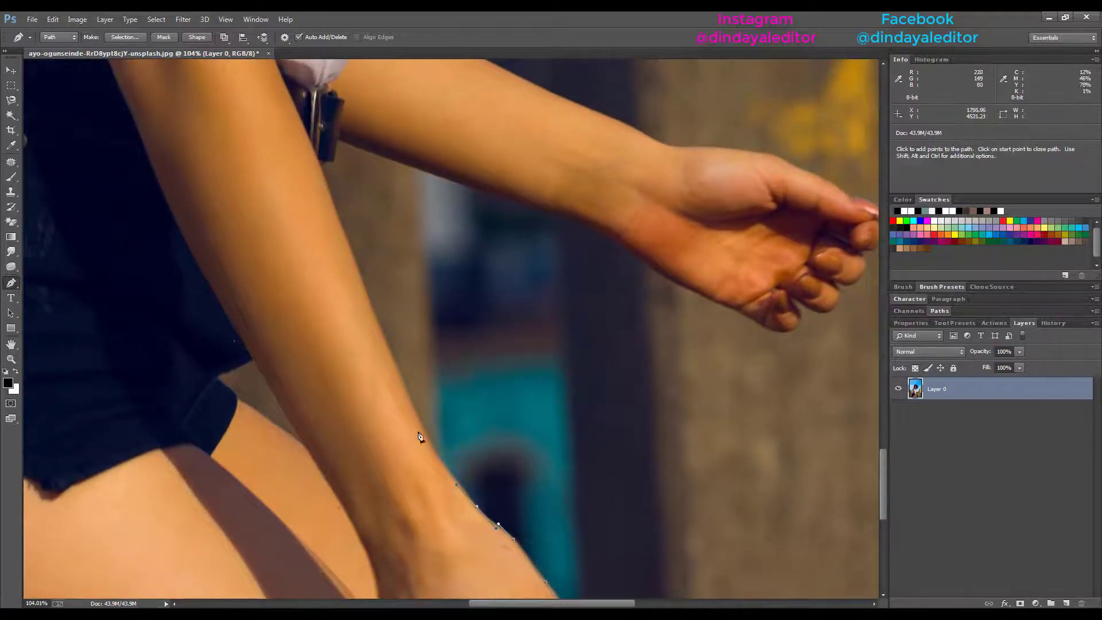
left_click_drag(418, 417, 404, 379)
left_click_drag(433, 332, 467, 381)
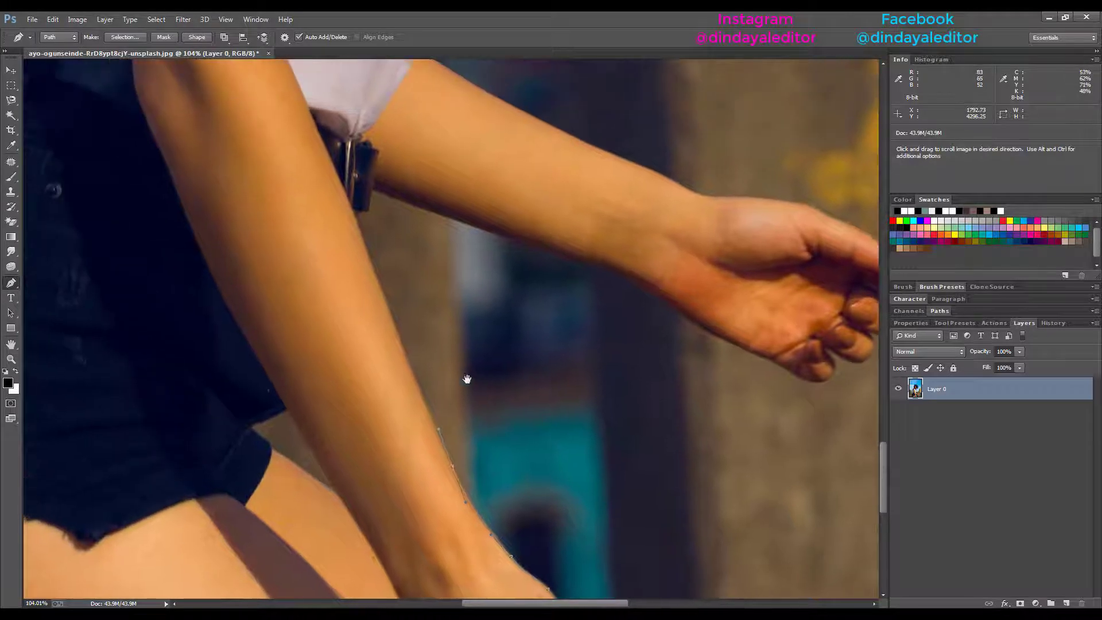
left_click_drag(395, 325, 447, 360)
left_click_drag(400, 315, 392, 290)
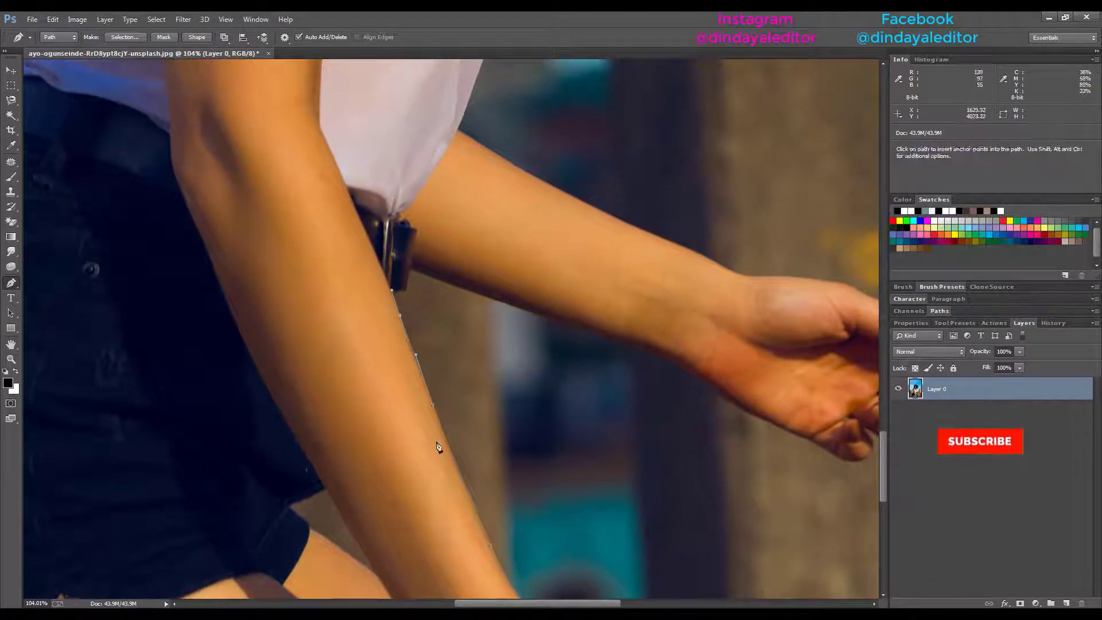
Continue the path around the hanging belt end and along the underside of the outstretched forearm
left_click_drag(488, 214, 491, 312)
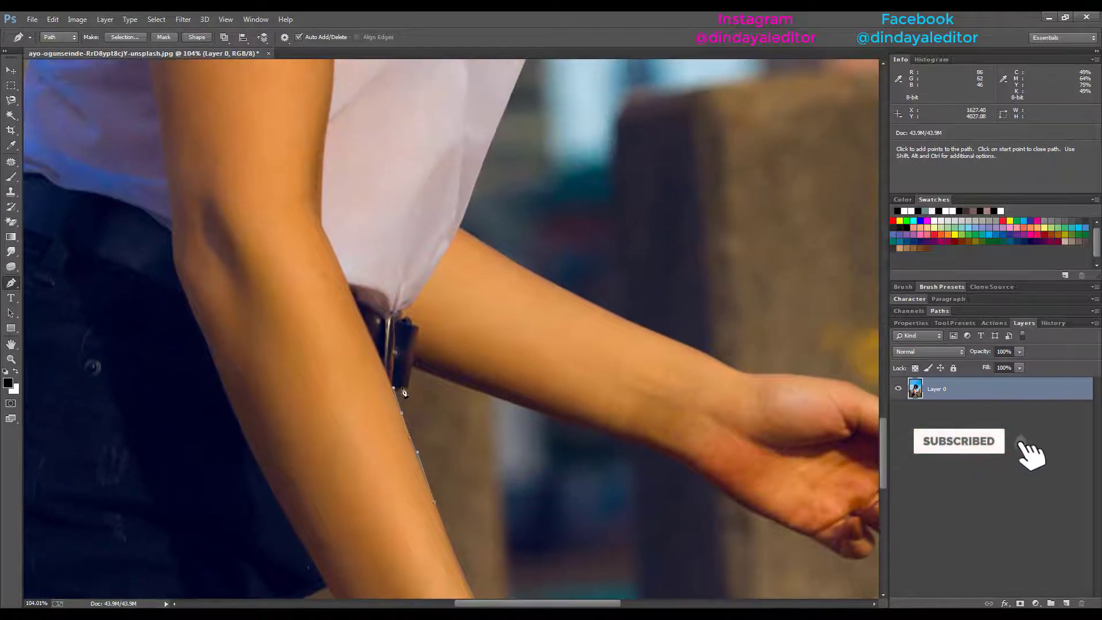
left_click_drag(401, 388, 413, 366)
left_click_drag(509, 402, 534, 408)
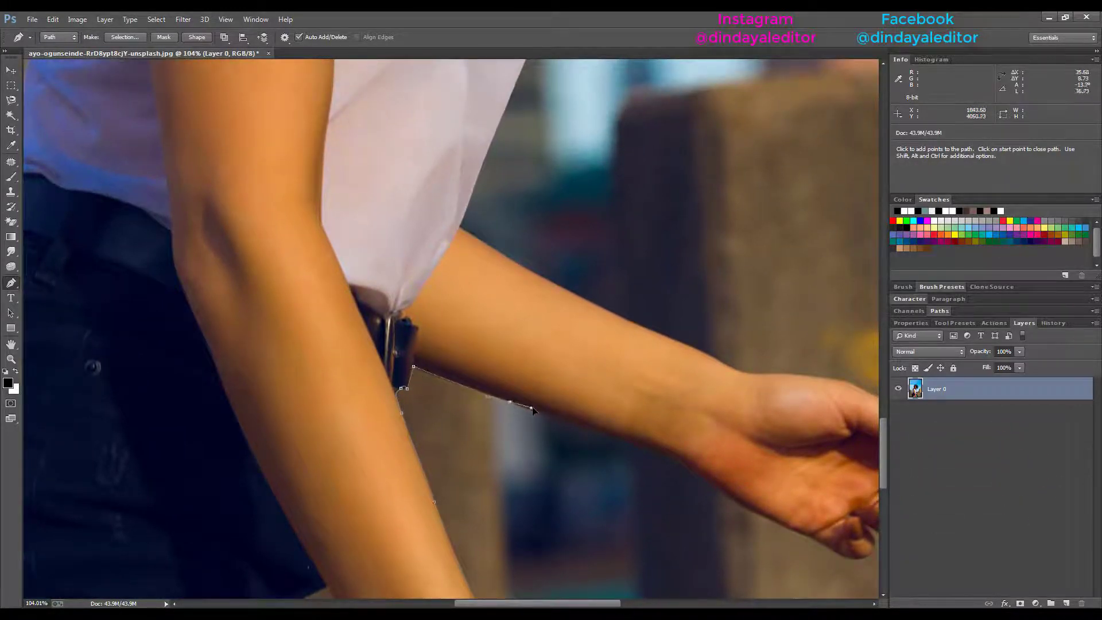
left_click(588, 430)
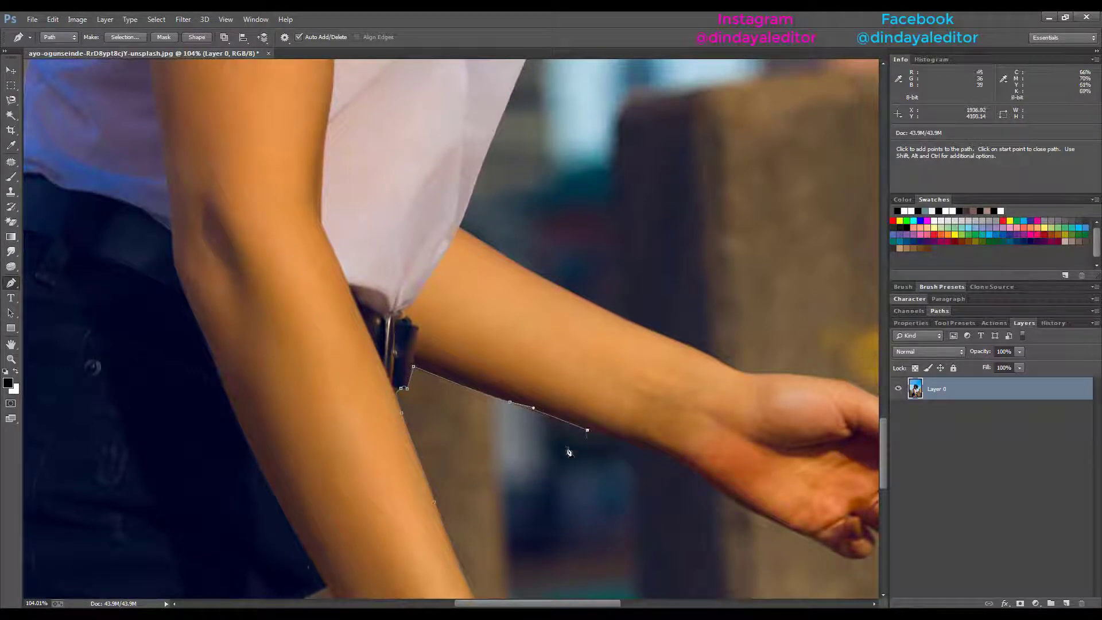
Undo the last anchor point under the outstretched forearm and remove the forward direction handle of the anchor before it
key("z")
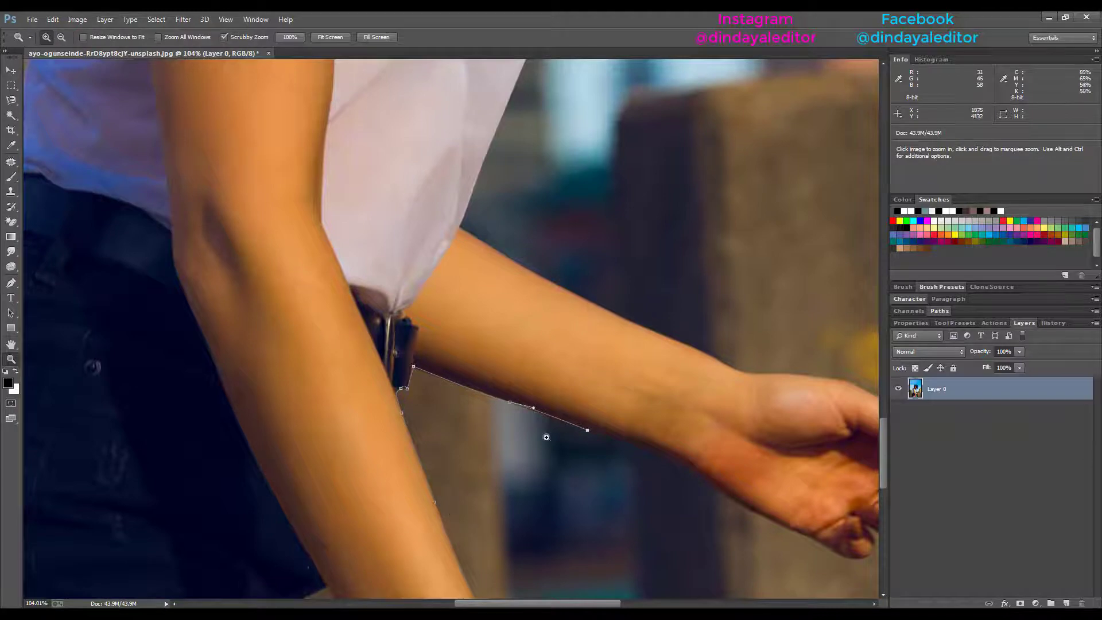
mouse_move(536, 414)
left_mouse_down()
mouse_move(608, 435)
mouse_move(528, 420)
left_mouse_up()
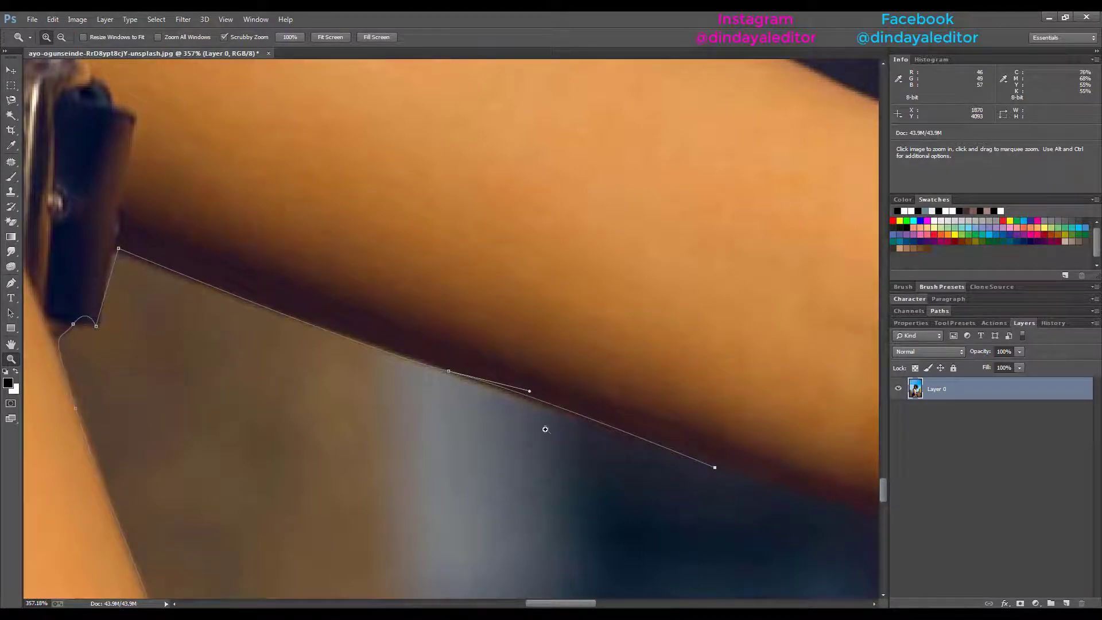
right_click(503, 387)
left_click(522, 396)
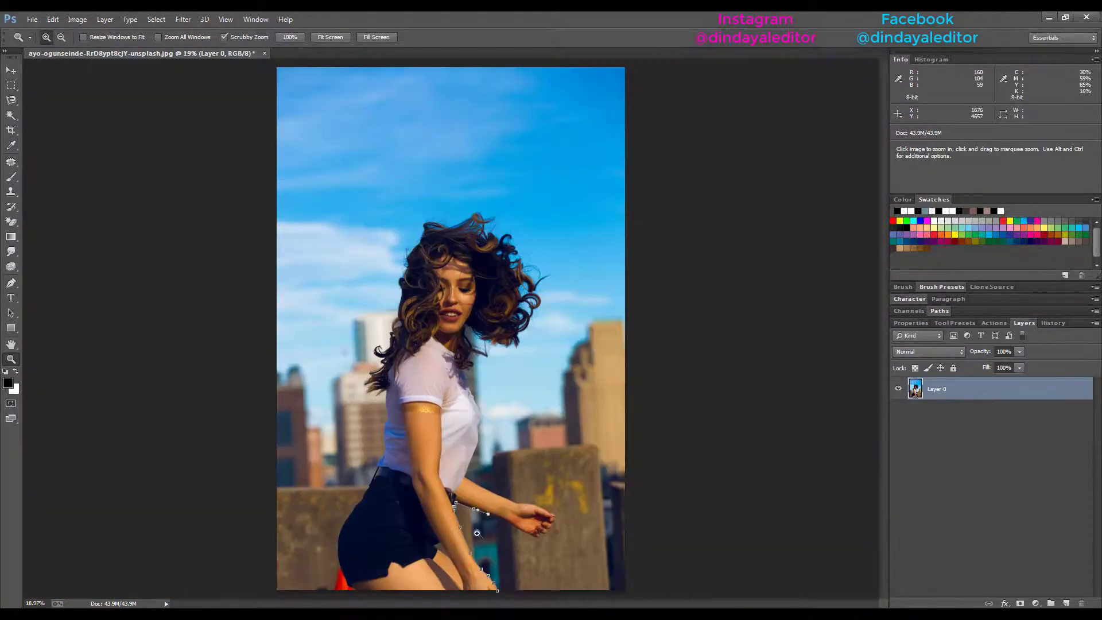
left_click_drag(469, 510, 540, 555)
left_click(11, 283)
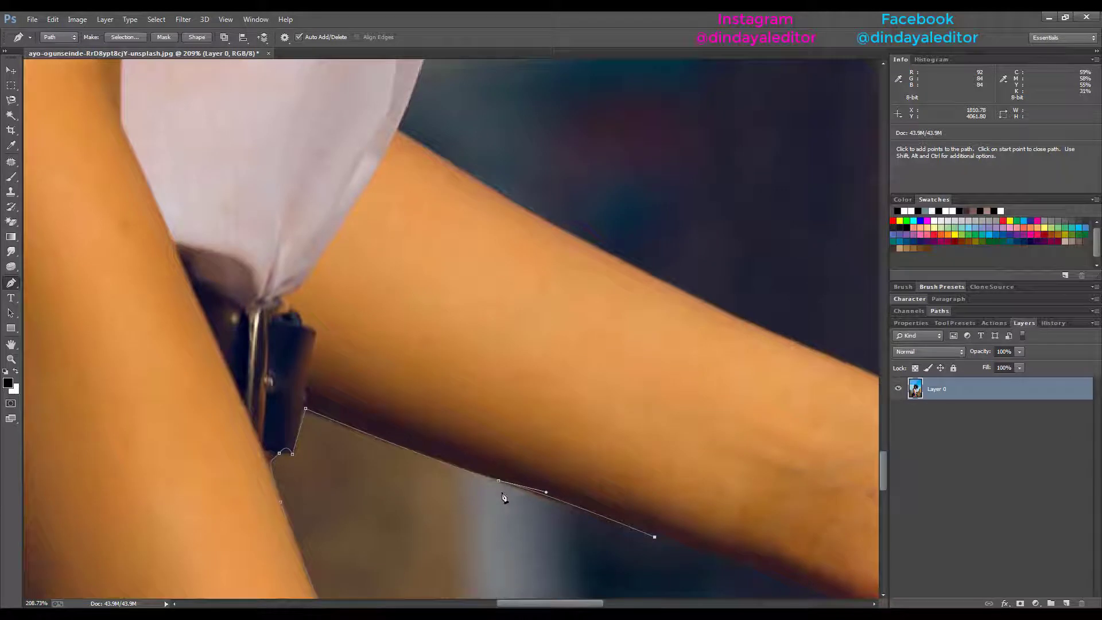
key("ctrl+z")
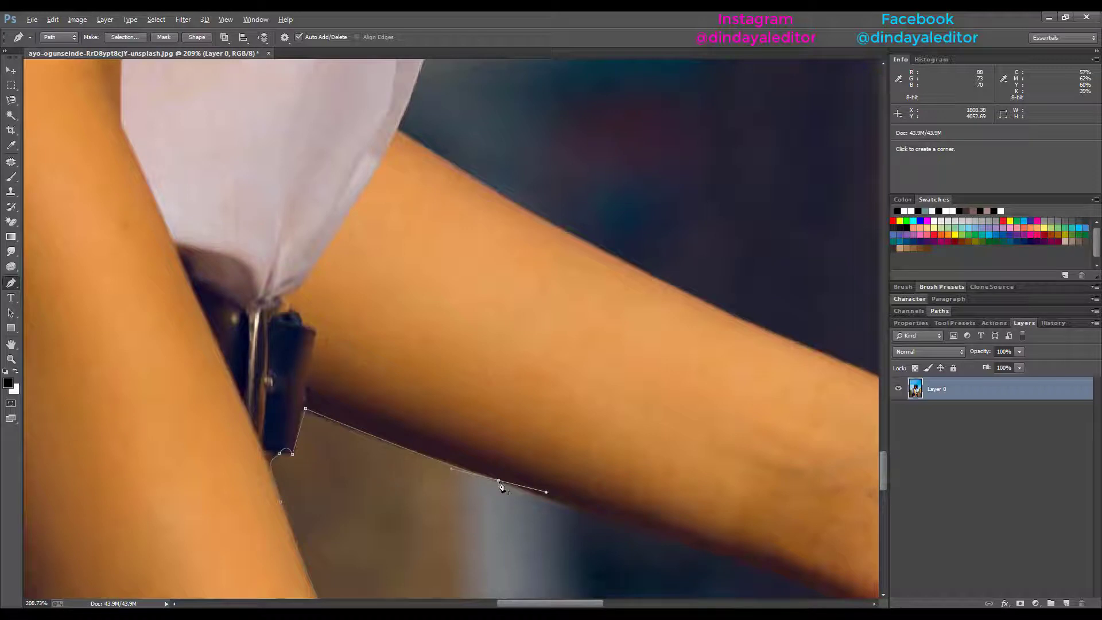
left_click(499, 483)
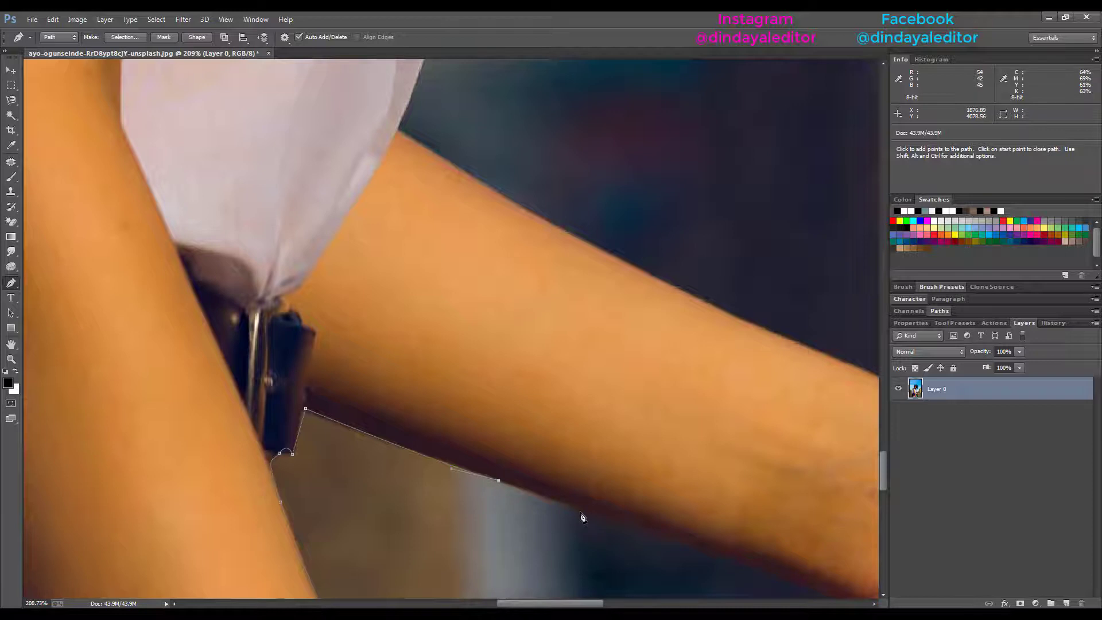
left_click_drag(582, 517, 463, 346)
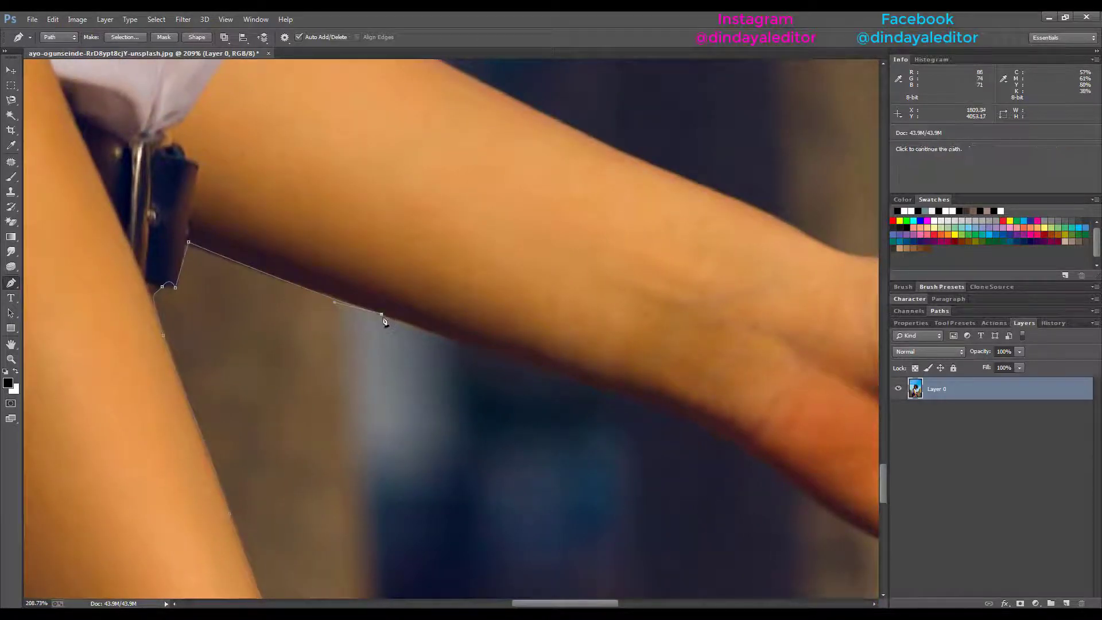
left_click_drag(438, 399, 346, 399)
left_click_drag(398, 470, 413, 290)
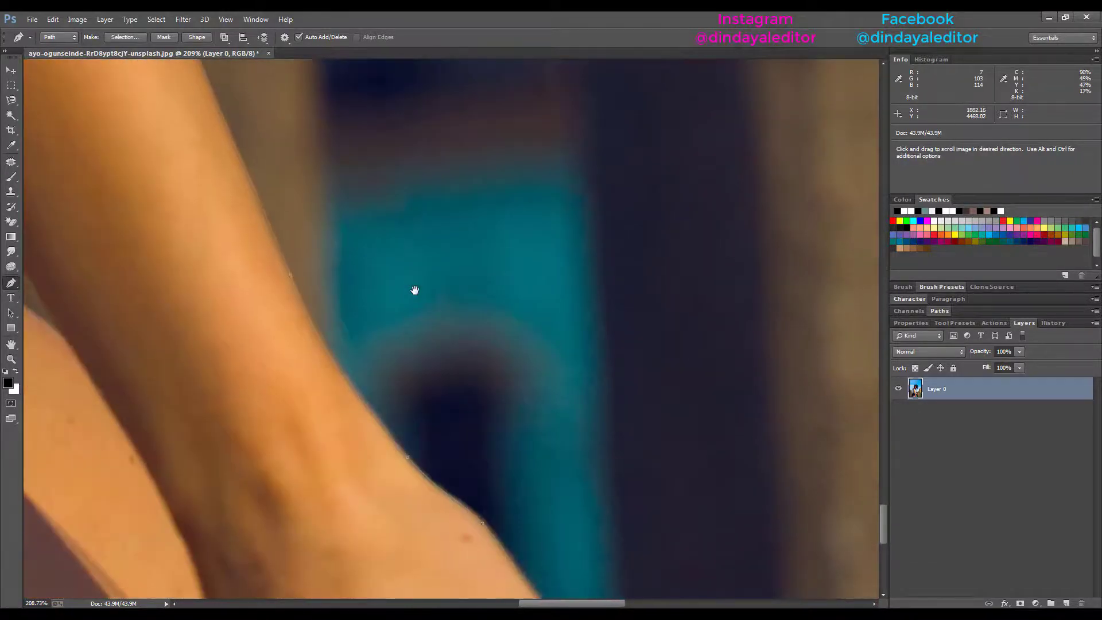
left_click_drag(443, 355, 459, 172)
left_click_drag(436, 219, 405, 425)
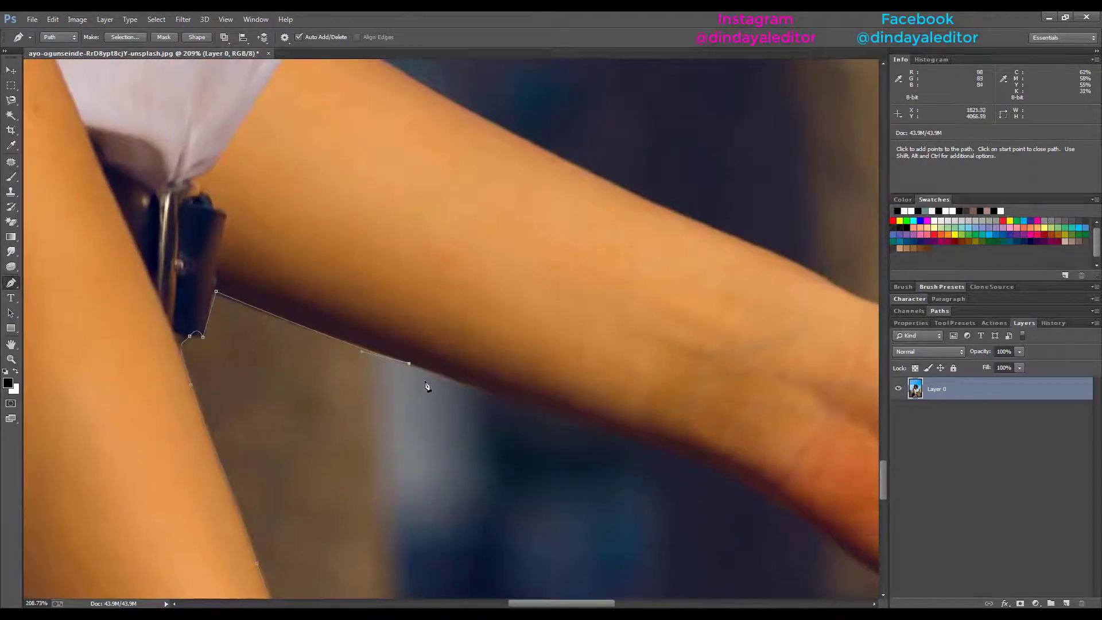
Continue the path with curved anchor points along the underside of the outstretched forearm to the wrist
left_click_drag(638, 525, 557, 450)
left_click_drag(562, 337, 487, 408)
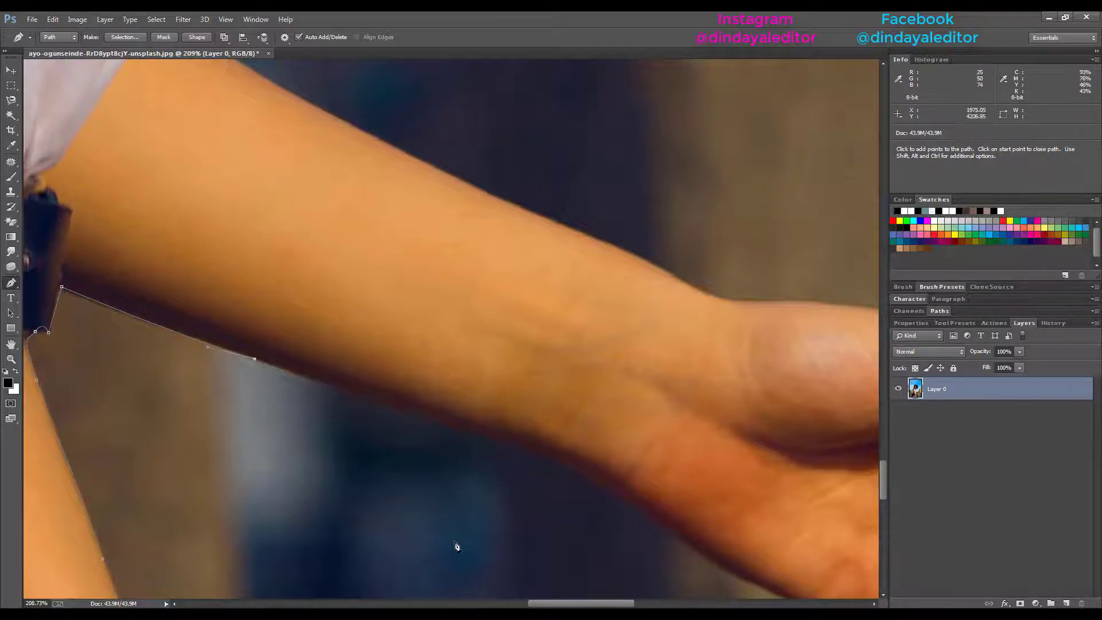
left_click_drag(407, 410, 446, 420)
left_click_drag(468, 461, 275, 184)
left_click(401, 288)
left_click(431, 302)
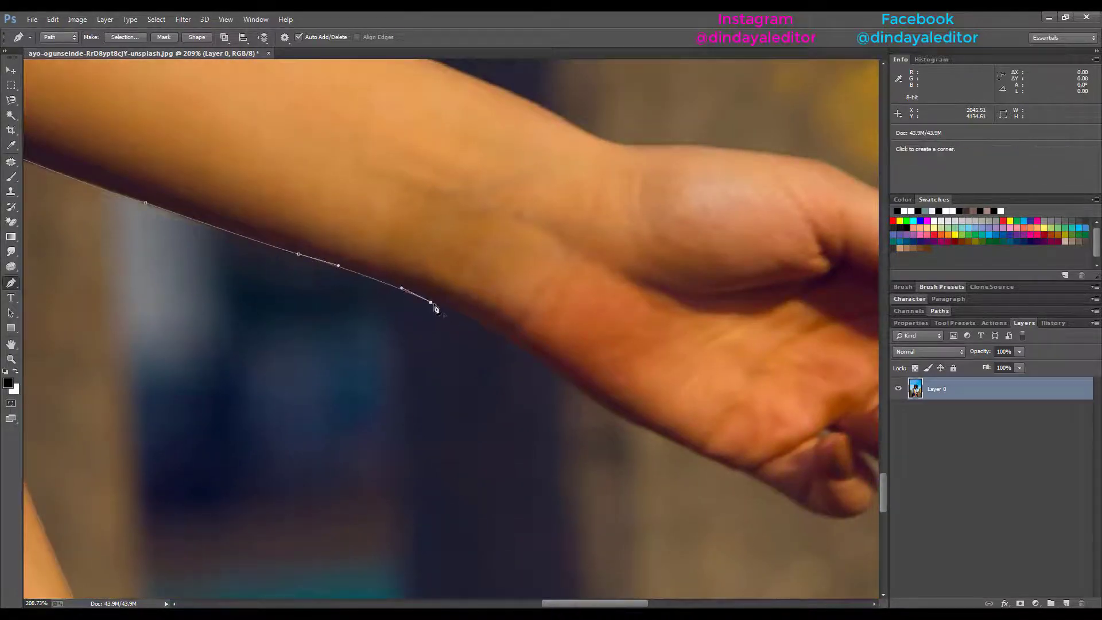
left_click_drag(527, 349, 419, 333)
left_click(399, 318, "alt")
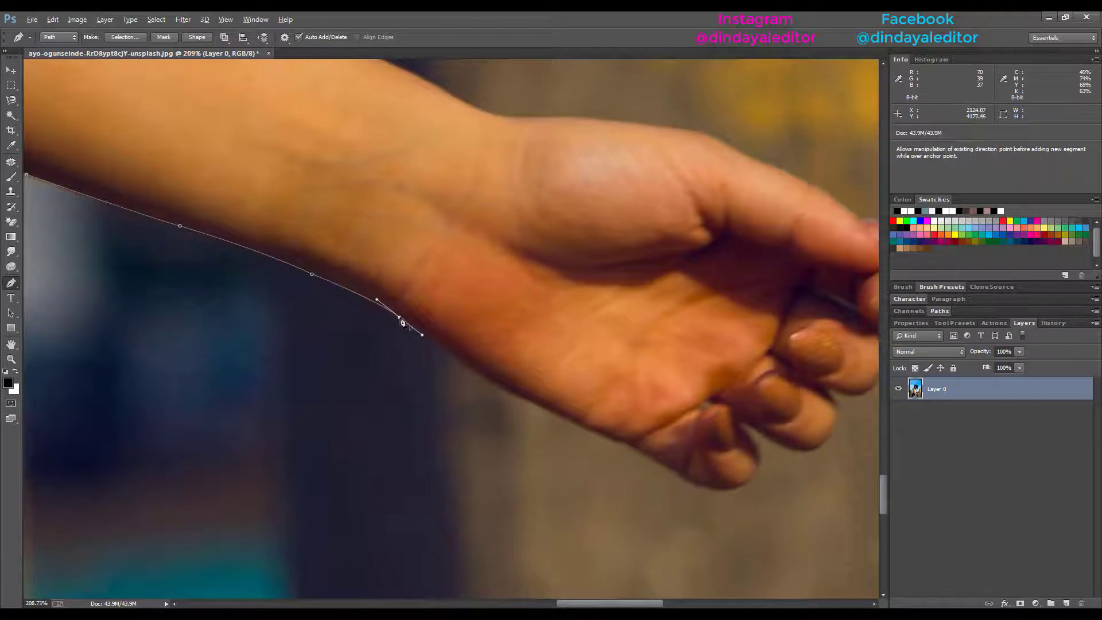
Trace the path along the lower edge of the open palm to the base of the little finger
left_click_drag(500, 349, 315, 283)
left_click(345, 334)
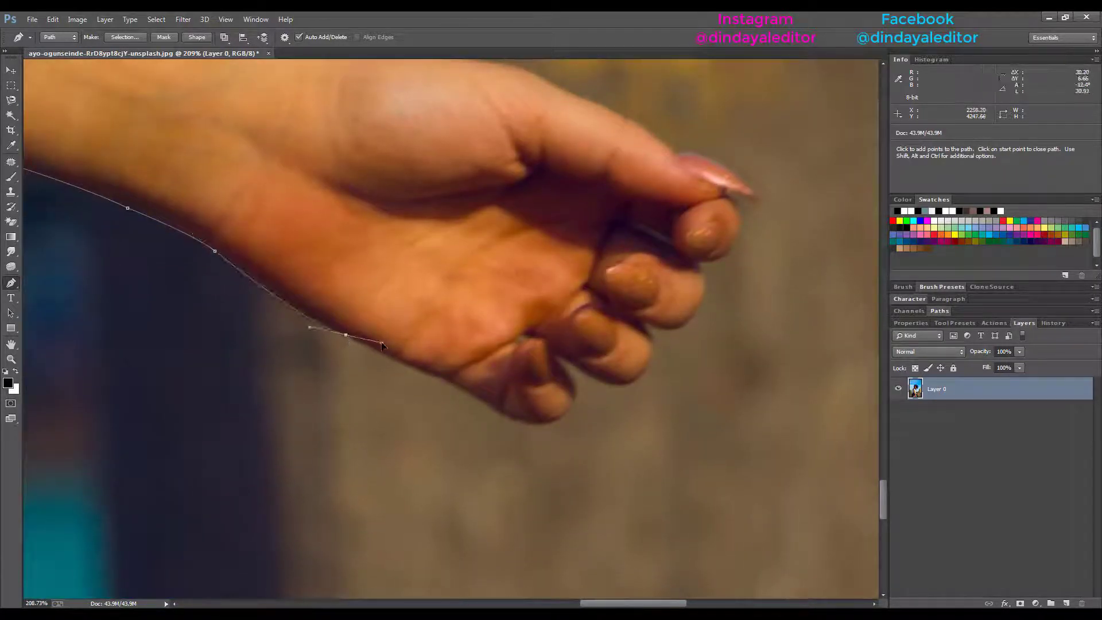
left_click_drag(422, 373, 332, 293)
left_click(329, 289)
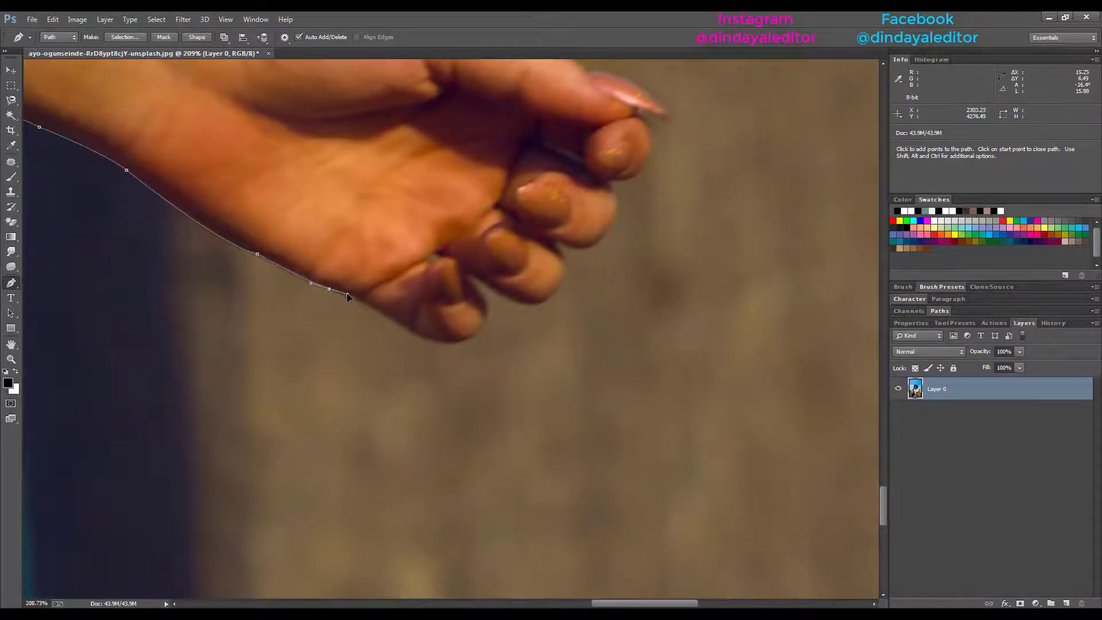
left_click_drag(400, 326, 462, 389)
left_click(400, 325, "alt")
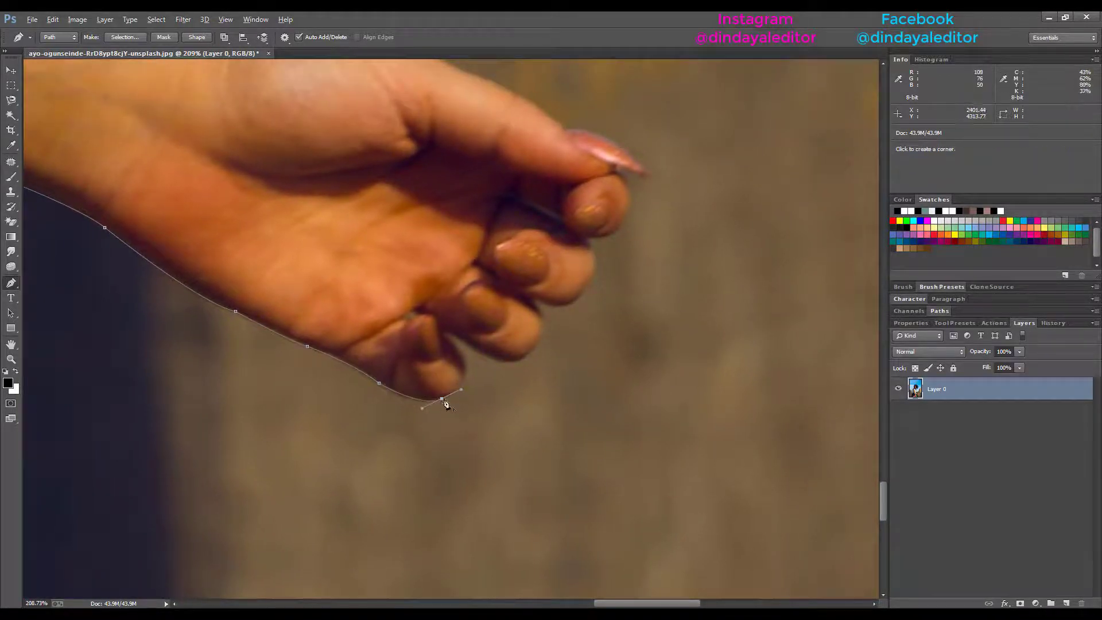
Curve the path around the little finger and neighbouring fingertips, removing the forward handles at the corners between them
left_click(442, 399, "alt")
left_click_drag(474, 340, 476, 392)
left_click(429, 414, "alt")
left_click(448, 416, "alt")
left_click(444, 419, "alt")
left_click(438, 384, "alt")
left_click(461, 388, "alt")
Carry the path around the remaining curled fingertips and the pointed thumbnail
left_click_drag(512, 346, 366, 290)
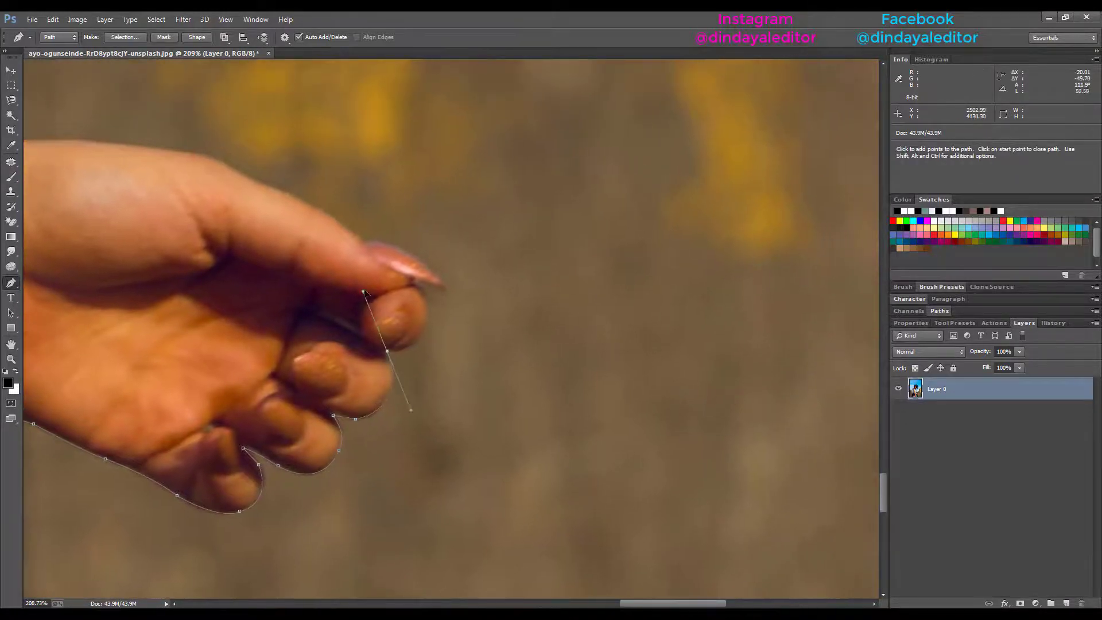
left_click(387, 351, "alt")
left_click_drag(409, 349, 523, 365)
left_click(409, 348, "alt")
left_click(407, 333, "alt")
left_click(407, 334, "alt")
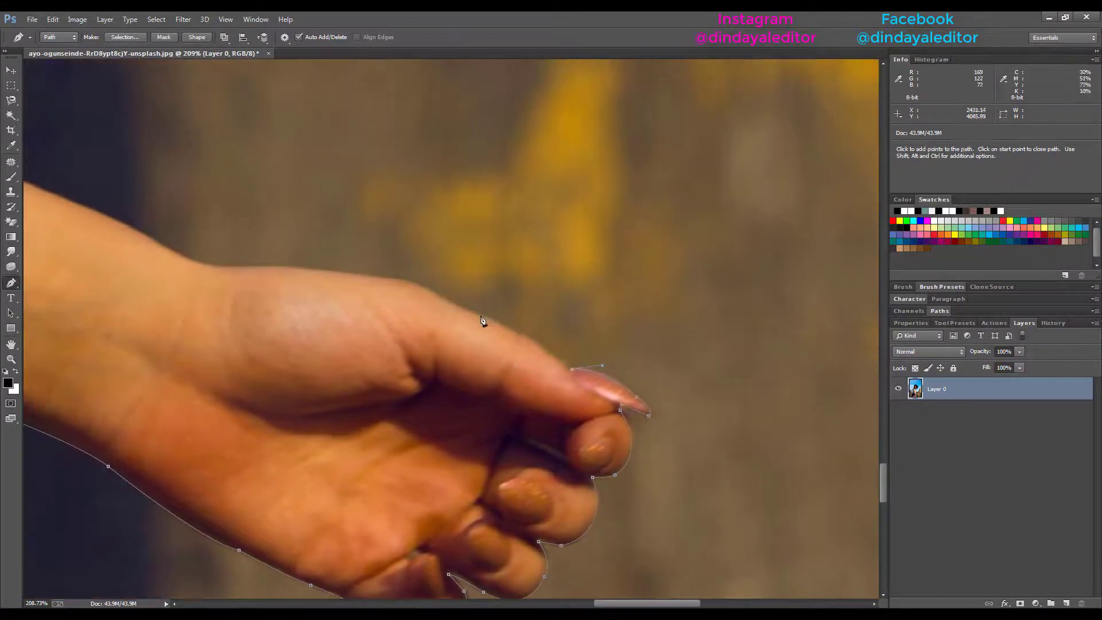
Trace the path back along the upper edge of the thumb and the base of the hand towards the wrist
left_click_drag(418, 284, 575, 299)
left_click(418, 286, "alt")
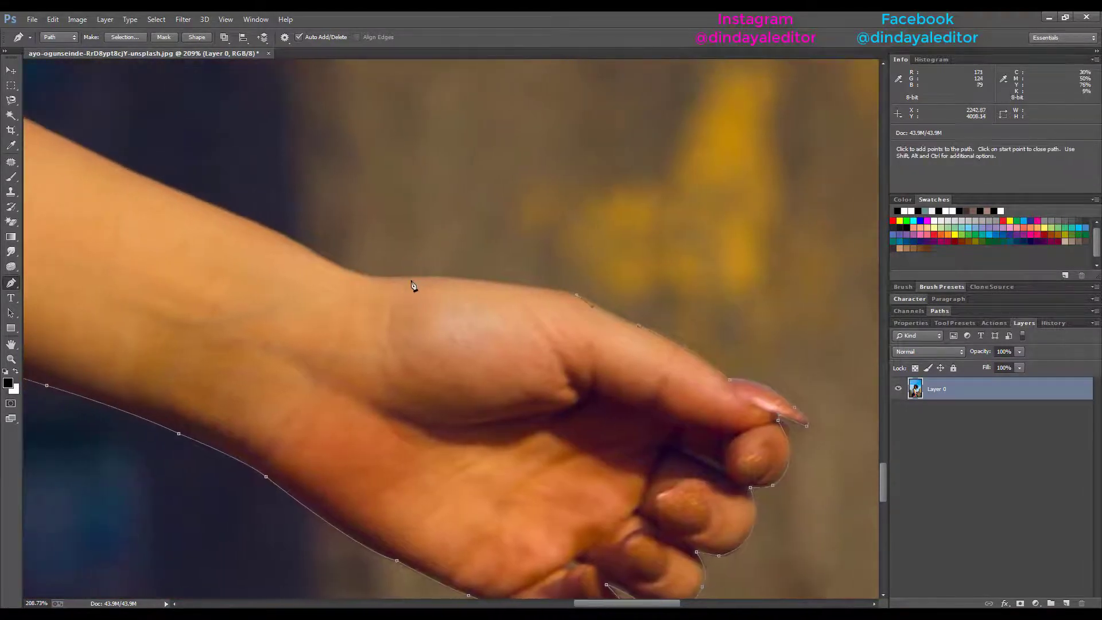
left_click_drag(409, 278, 391, 284)
left_click(409, 277, "alt")
left_click_drag(301, 298, 441, 339)
left_click_drag(438, 283, 577, 322)
key("z")
key("p")
Continue the path over the wrist and along the upper edge of the forearm to the shirt
left_click(437, 283, "alt")
left_click_drag(485, 307, 450, 298)
left_click(631, 390)
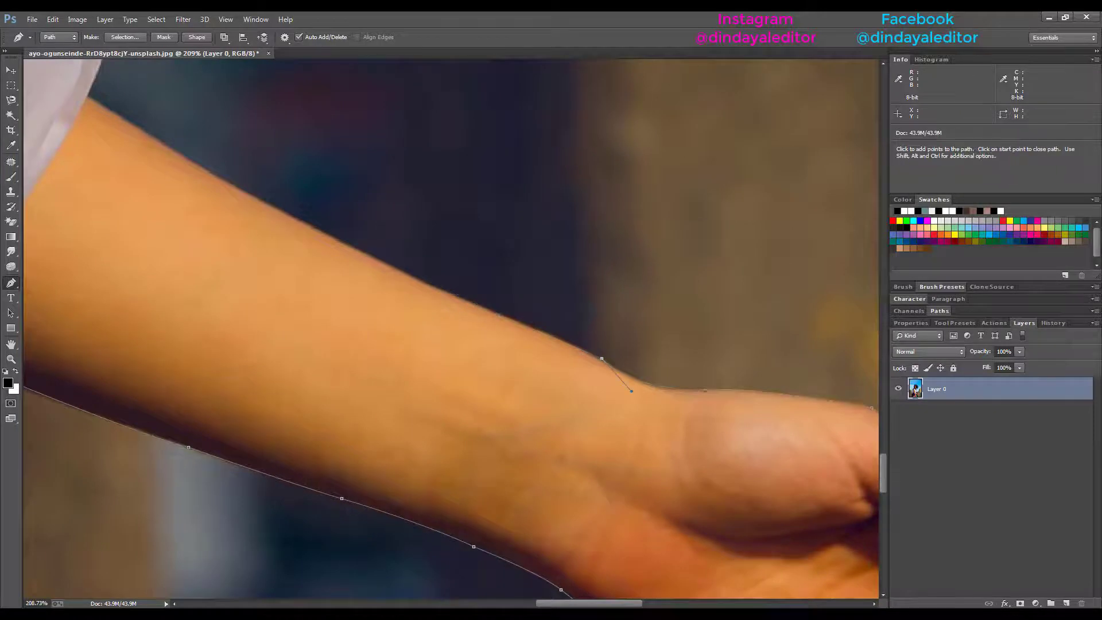
left_click(420, 281, "alt")
left_click_drag(280, 213, 413, 343)
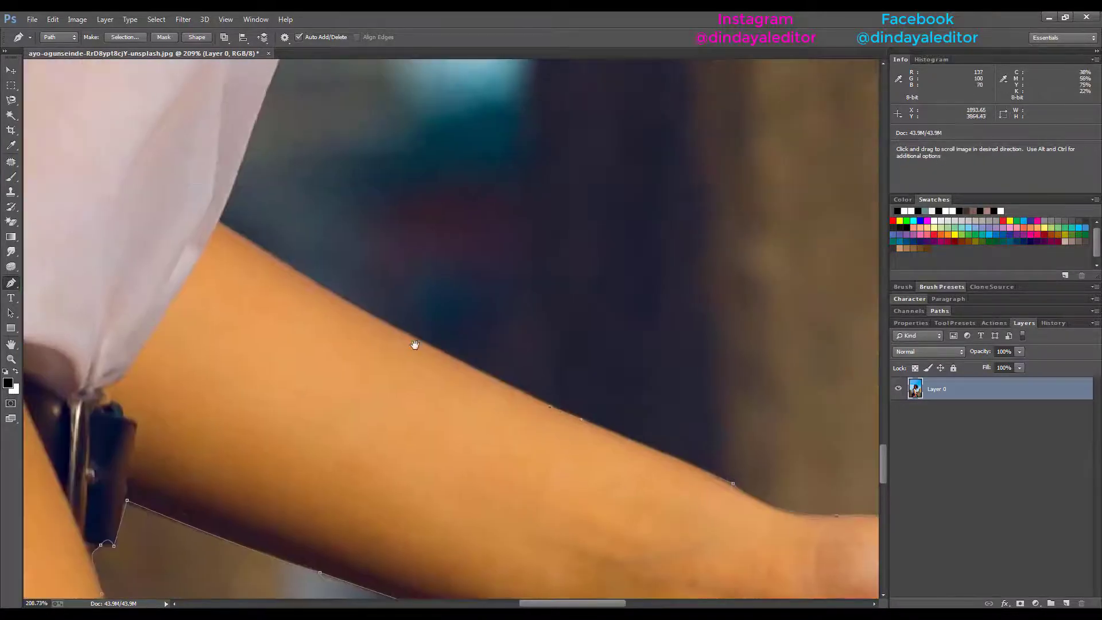
left_click(412, 339)
left_click_drag(346, 306, 311, 285)
left_click(330, 309, "alt")
Trace the path up the front edge of the white shirt from the forearm to the lower chest fold
left_click_drag(393, 271, 308, 443)
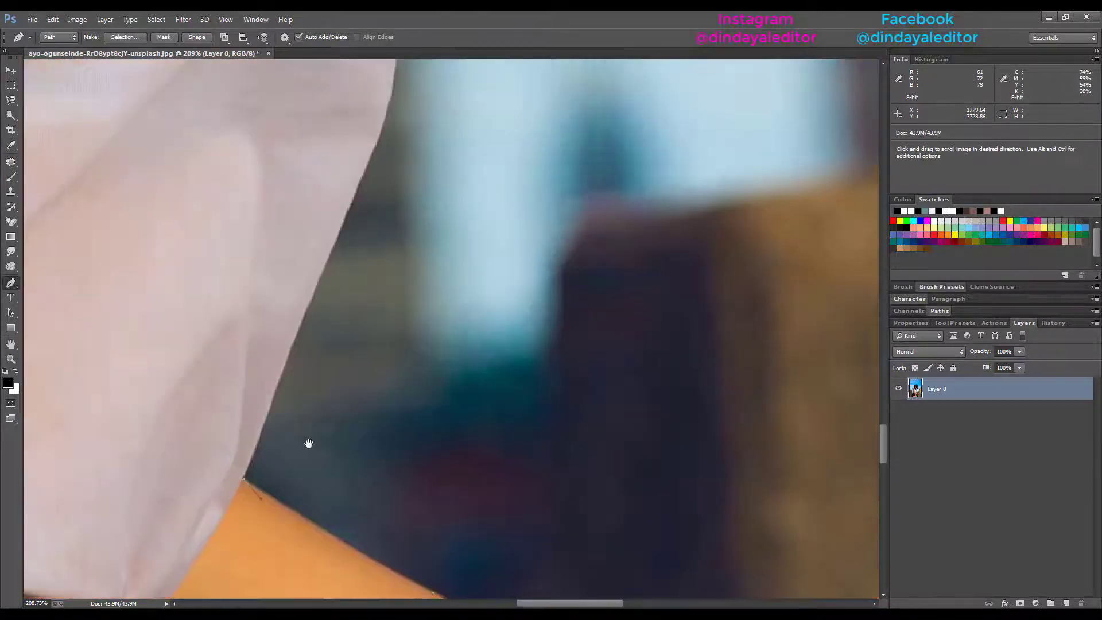
left_click_drag(354, 192, 337, 377)
left_click(355, 192, "alt")
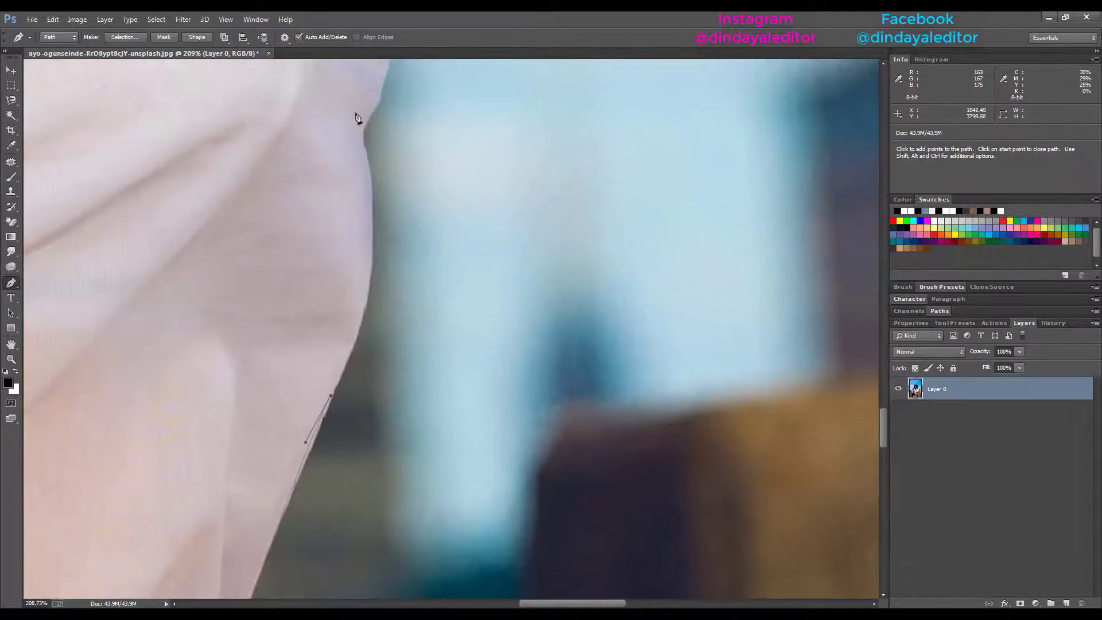
left_click_drag(356, 114, 357, 286)
left_click_drag(364, 305, 392, 381)
left_click(364, 305, "alt")
left_click_drag(411, 309, 428, 342)
left_click_drag(416, 312, 403, 306)
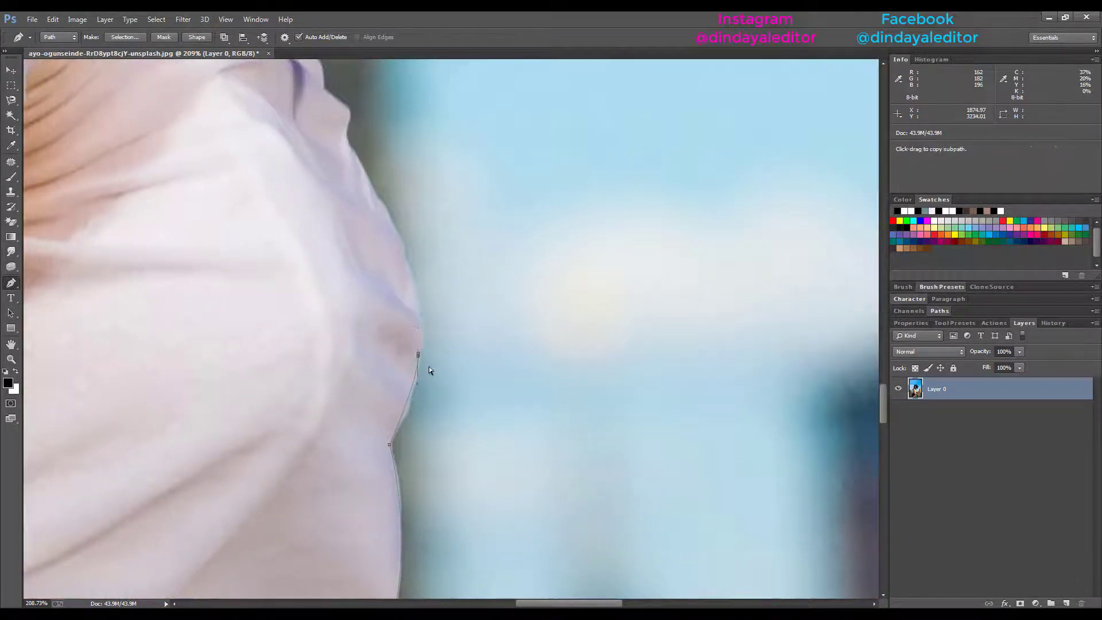
Follow the folds along the shirt's chest edge with short curved anchor segments
left_click_drag(403, 251, 437, 360)
left_click(403, 251, "alt")
left_click(450, 374, "alt")
left_click_drag(421, 323, 364, 218)
left_click(421, 323, "alt")
left_click(422, 289, "alt")
left_click(396, 266, "alt")
left_click(380, 224, "alt")
left_click_drag(390, 182, 387, 347)
Extend the path up the shaded upper chest of the shirt to where it meets the curls
left_click(397, 357, "alt")
left_click_drag(456, 228, 508, 404)
left_click_drag(434, 494, 429, 487)
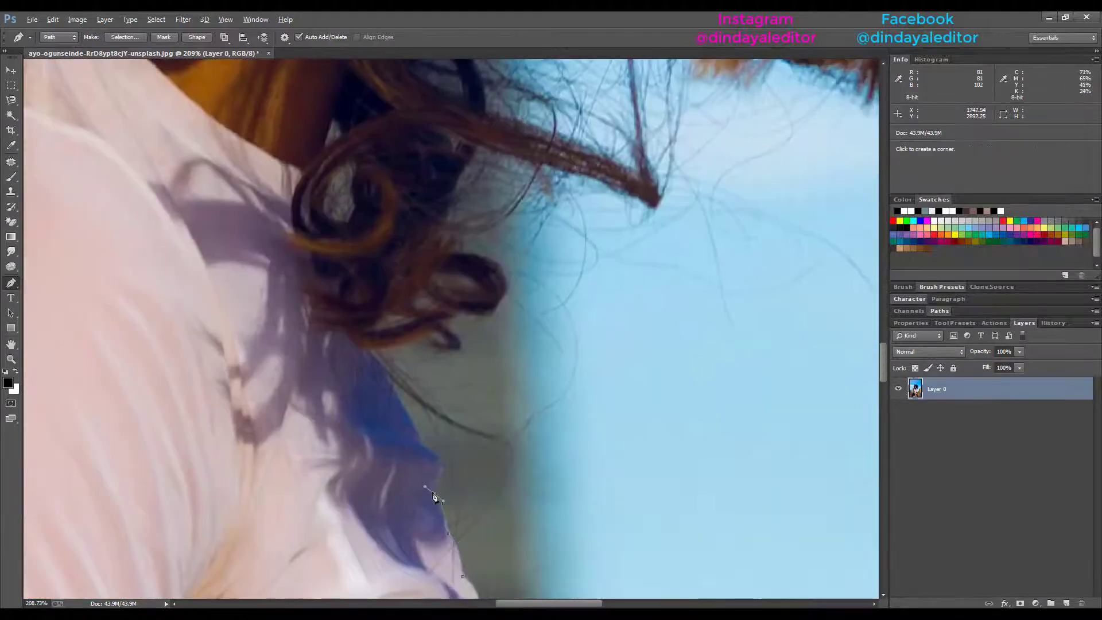
left_click(434, 493, "alt")
left_click_drag(422, 446, 384, 379)
left_click(422, 448, "alt")
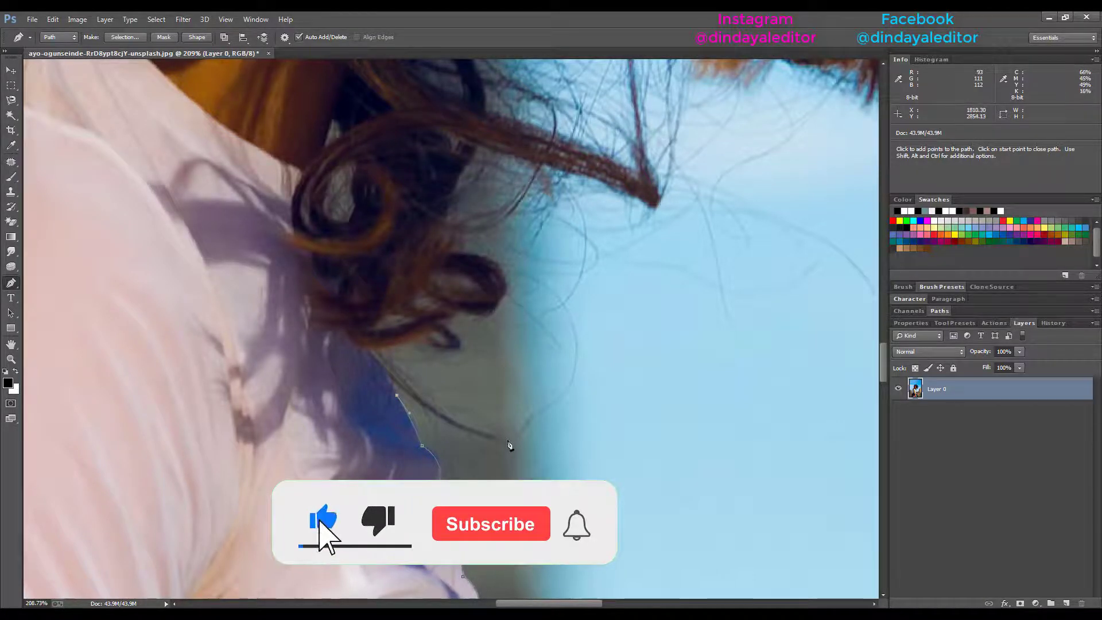
left_click(377, 360)
Route the path loosely around the lower neck curls and the pointed hanging strand of hair
left_click_drag(434, 368, 471, 368)
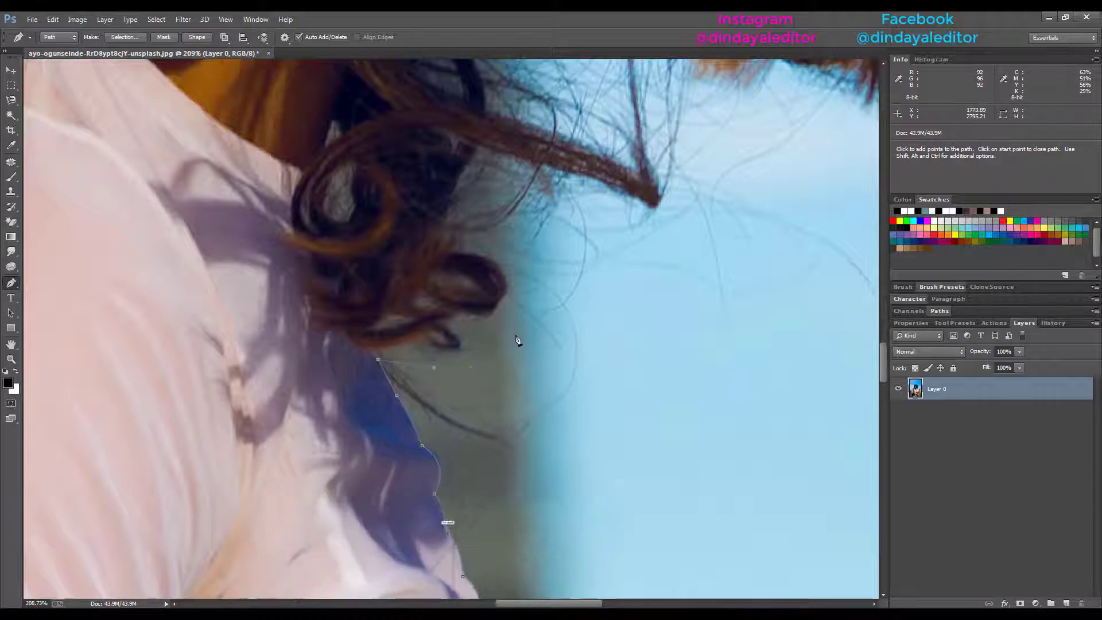
left_click(612, 213)
left_click_drag(668, 237, 440, 404)
left_click(447, 321)
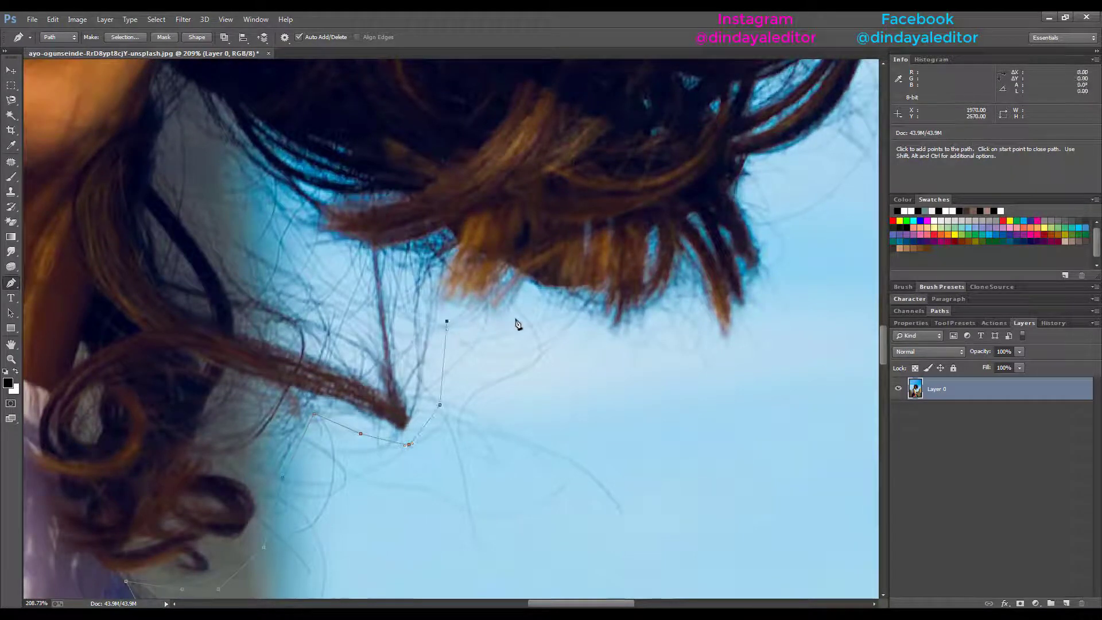
Place anchor points just outside the lower edge of the large hair mass to the right of the face
left_click(594, 337)
left_click(655, 370)
left_click_drag(759, 353, 481, 494)
left_click(492, 499)
left_click_drag(547, 410, 549, 407)
left_click_drag(572, 365, 573, 360)
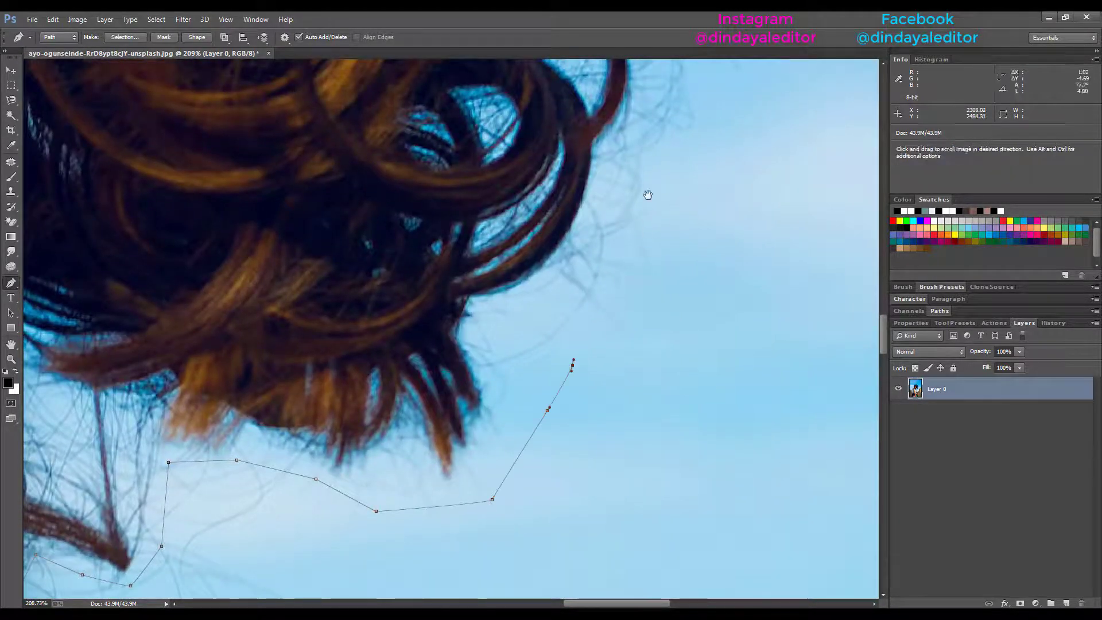
Run the path upward in the sky just outside the right side of the curls
left_click(655, 202)
left_click(682, 97)
left_click_drag(691, 87, 714, 428)
left_click(751, 344)
left_click(760, 244)
left_click(759, 147)
left_click_drag(736, 219, 654, 511)
Take the path around the long flyaway strand sticking out to the right, and back in towards the curls
left_click_drag(702, 371, 734, 347)
left_click(788, 309)
left_click_drag(791, 232, 768, 242)
left_click(676, 282)
left_click(626, 176)
left_click(517, 153)
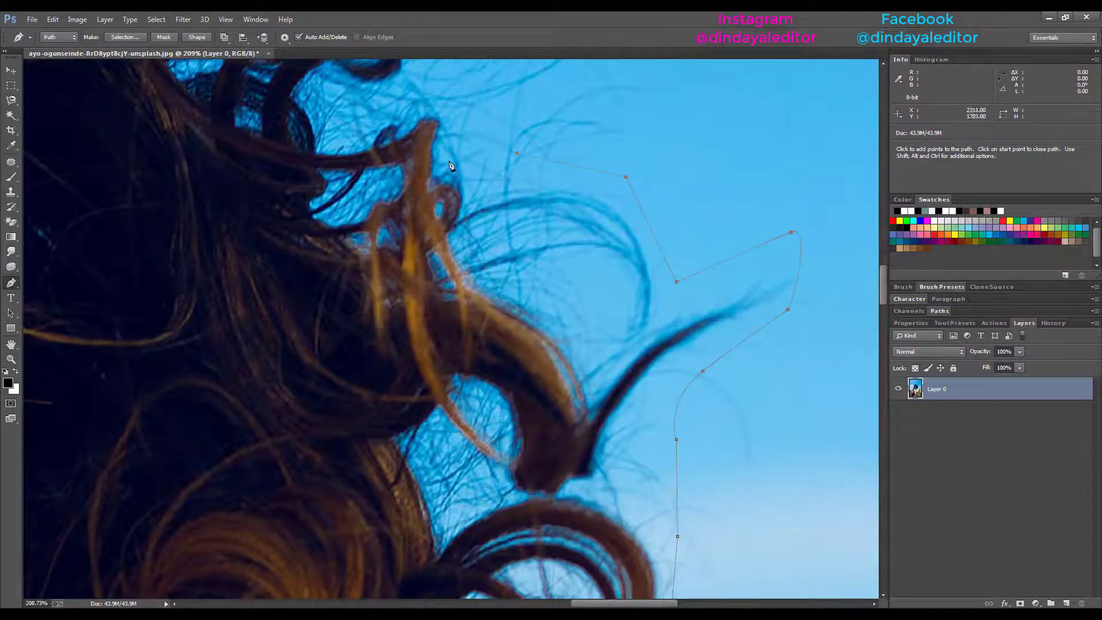
Continue the outline up past the small dark curls on the upper right of the hair
left_click(449, 161)
left_click_drag(476, 116, 516, 275)
left_click(486, 231)
left_click(451, 171)
left_click_drag(455, 119, 584, 349)
left_click(537, 333)
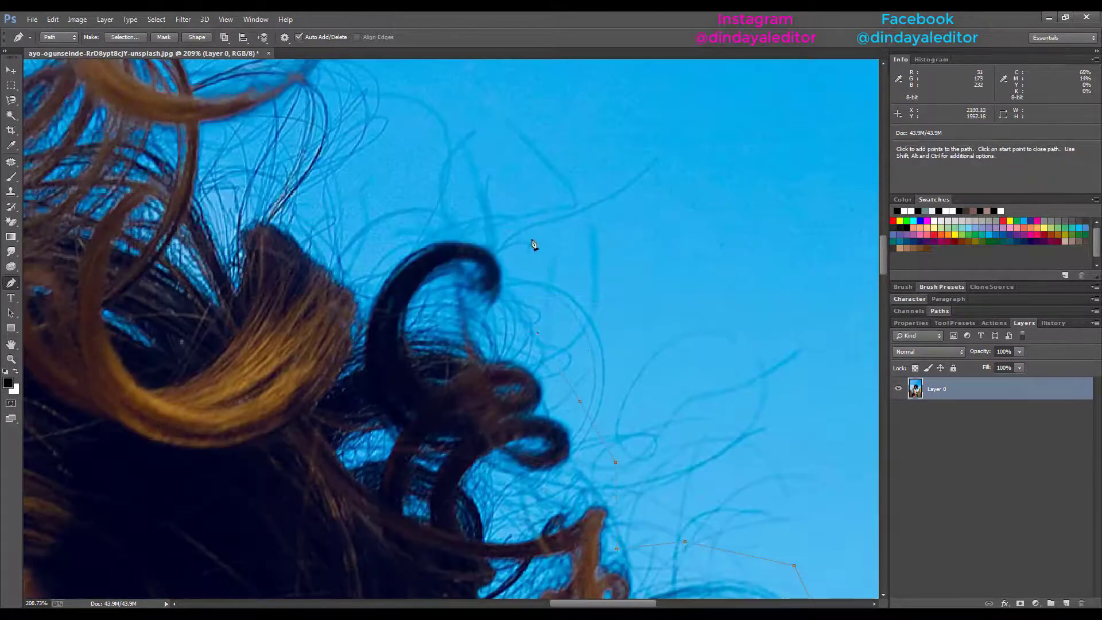
Place anchor points around the looped curl and loose strands at the upper right of the head
left_click(531, 239)
left_click(421, 186)
left_click(372, 239)
left_click(303, 176)
left_click(380, 101)
left_click_drag(406, 116, 394, 367)
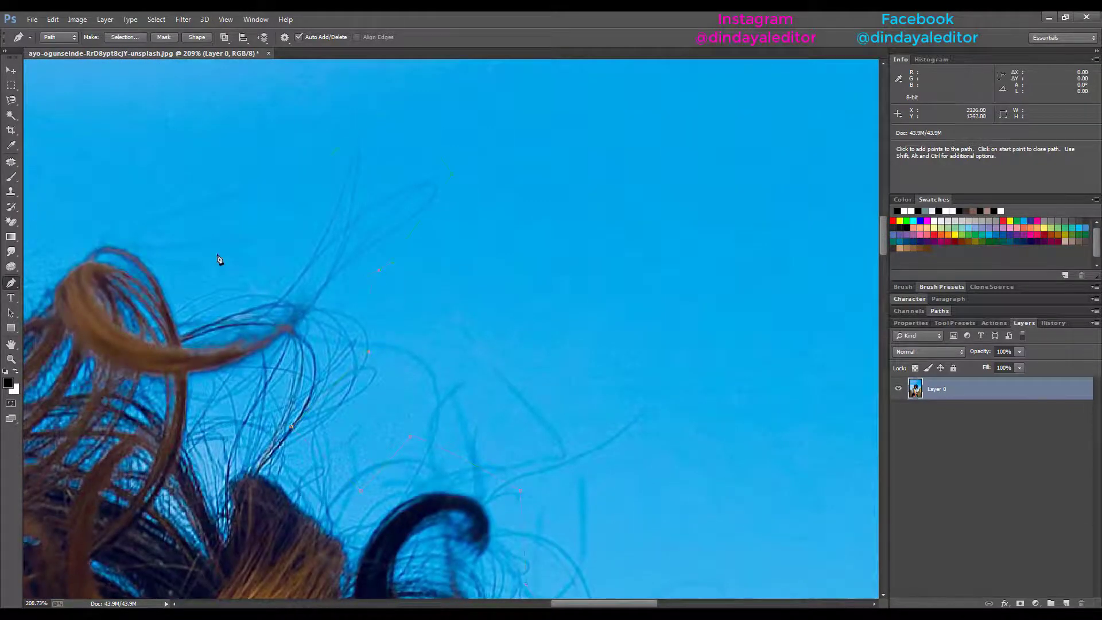
Trace the path across the flyaway strands on top of the head and down onto its left side
left_click_drag(126, 196, 539, 182)
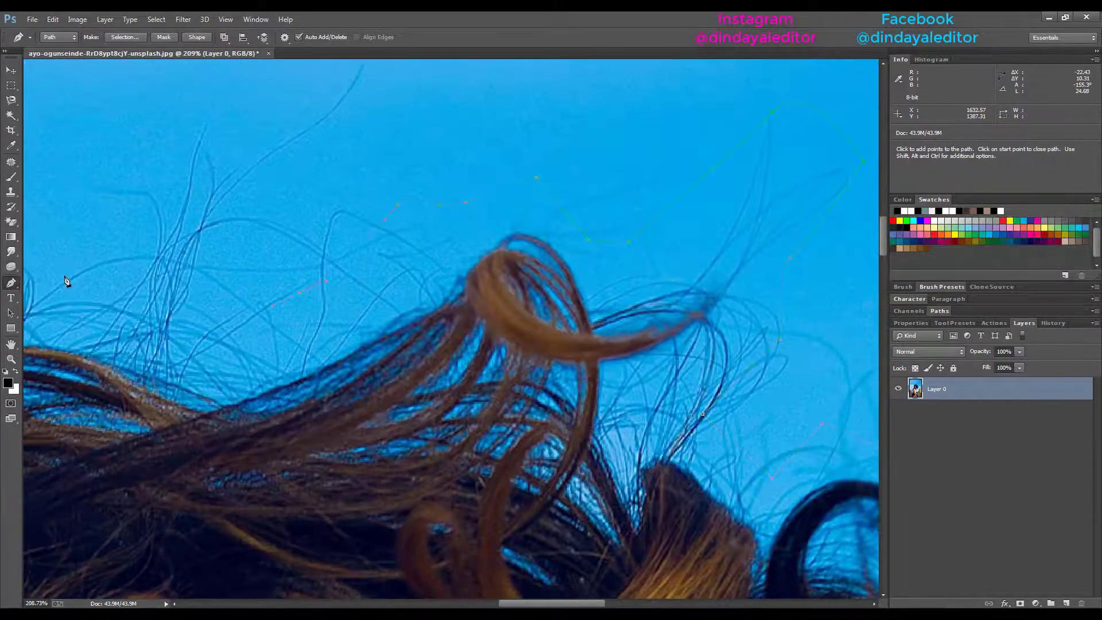
left_click(64, 276)
left_click_drag(154, 318, 659, 283)
left_click(391, 266)
left_click(382, 364)
left_click(385, 424)
left_click_drag(480, 487, 503, 328)
left_click(299, 370)
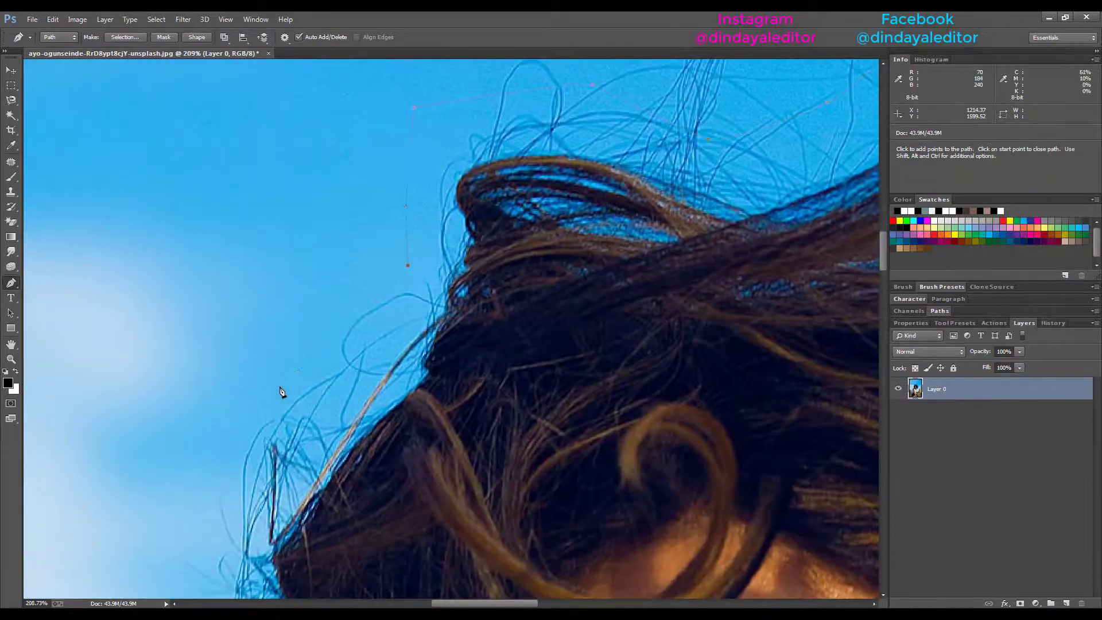
Continue the path down the left side of the hair, past the small dark curls beside the face
scroll(226, 431, "down", 3)
scroll(251, 390, "down", 4)
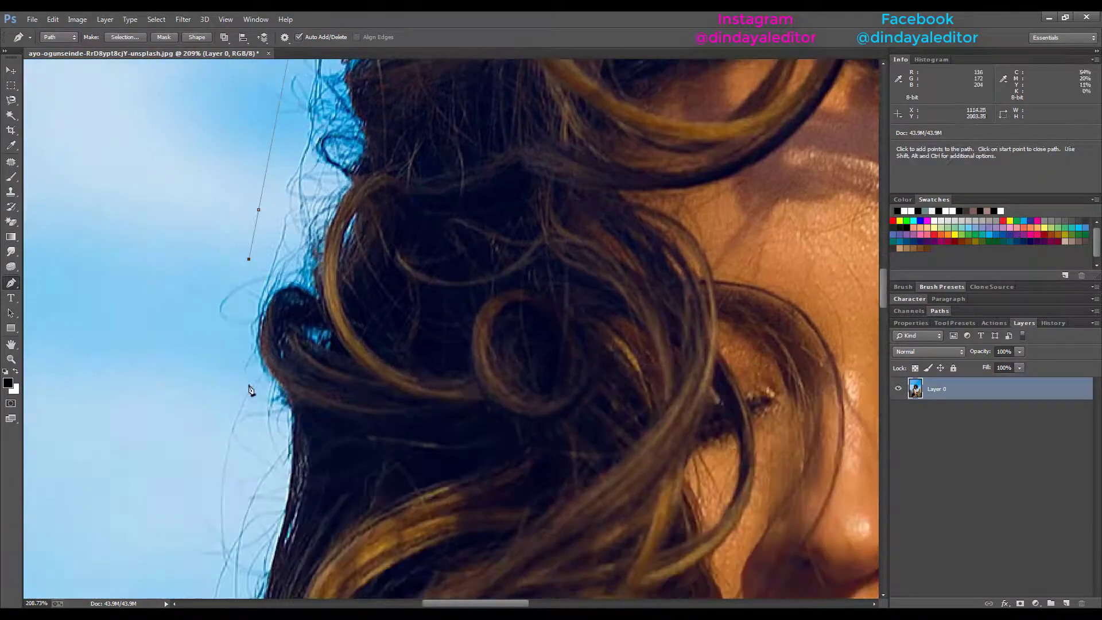
left_click(253, 454)
left_click_drag(389, 528, 402, 286)
left_click(197, 432)
left_click(198, 494)
left_click_drag(371, 518, 389, 271)
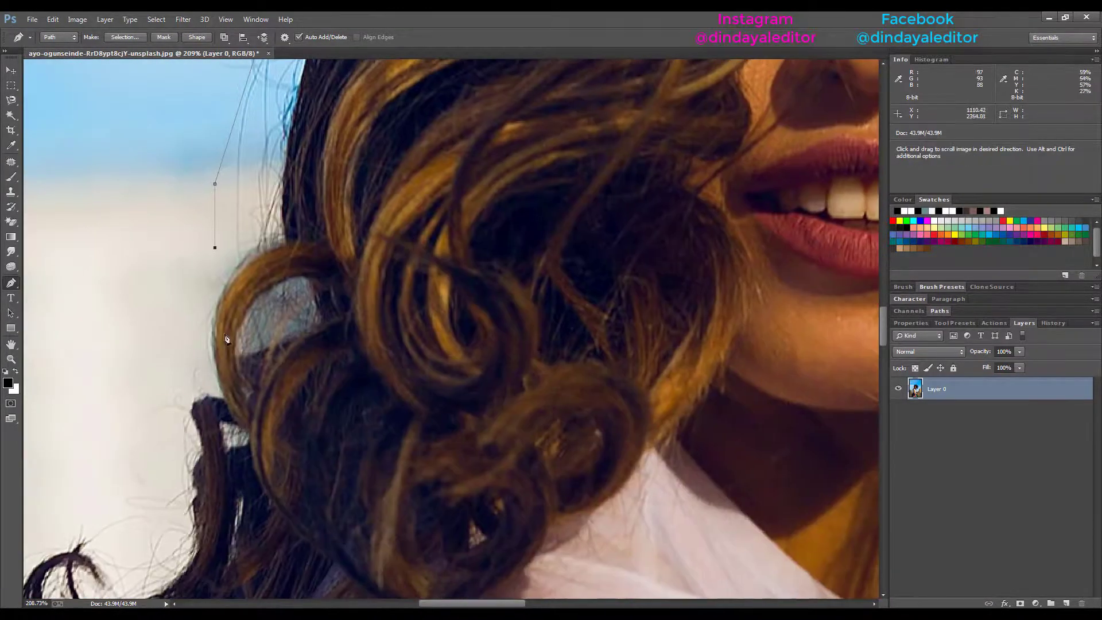
Take the outline past the lower-left curls and around the curl that flicks out over the shoulder
left_click(199, 351)
left_click(187, 387)
left_click_drag(199, 526, 326, 238)
left_click(270, 256)
left_click(222, 209)
left_click(111, 229)
left_click_drag(115, 343, 115, 348)
left_click_drag(143, 412, 149, 409)
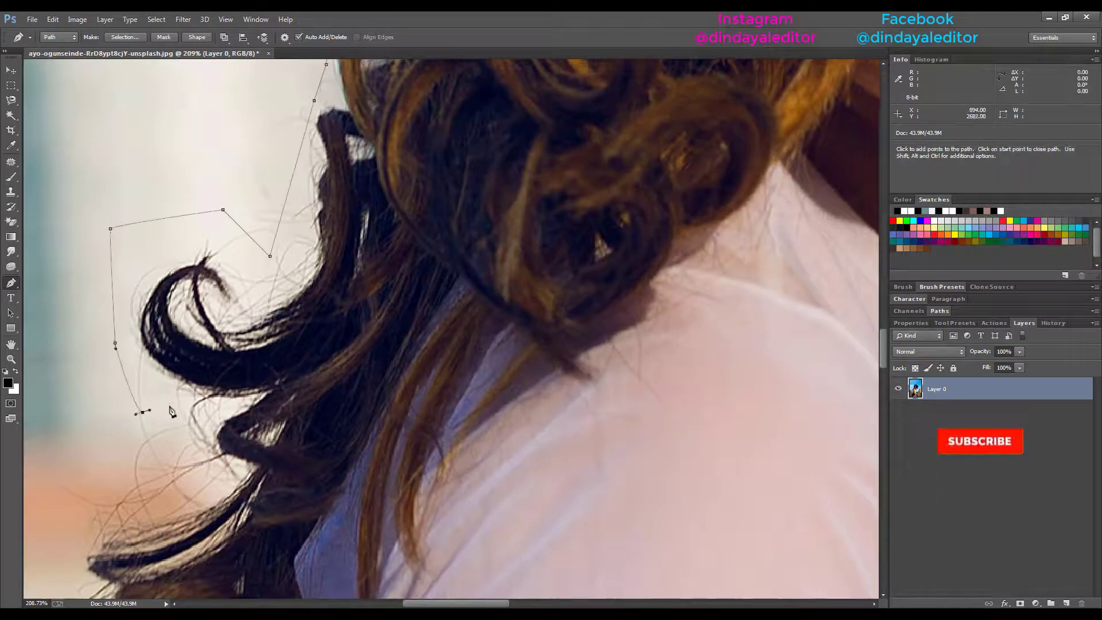
Trace the path around the loose strands below the flicked curl to the upper tip of the hair ends
left_click(114, 489)
left_click_drag(305, 532, 498, 111)
left_click(232, 204)
left_click(213, 230)
left_click_drag(201, 284, 205, 284)
left_click(230, 289)
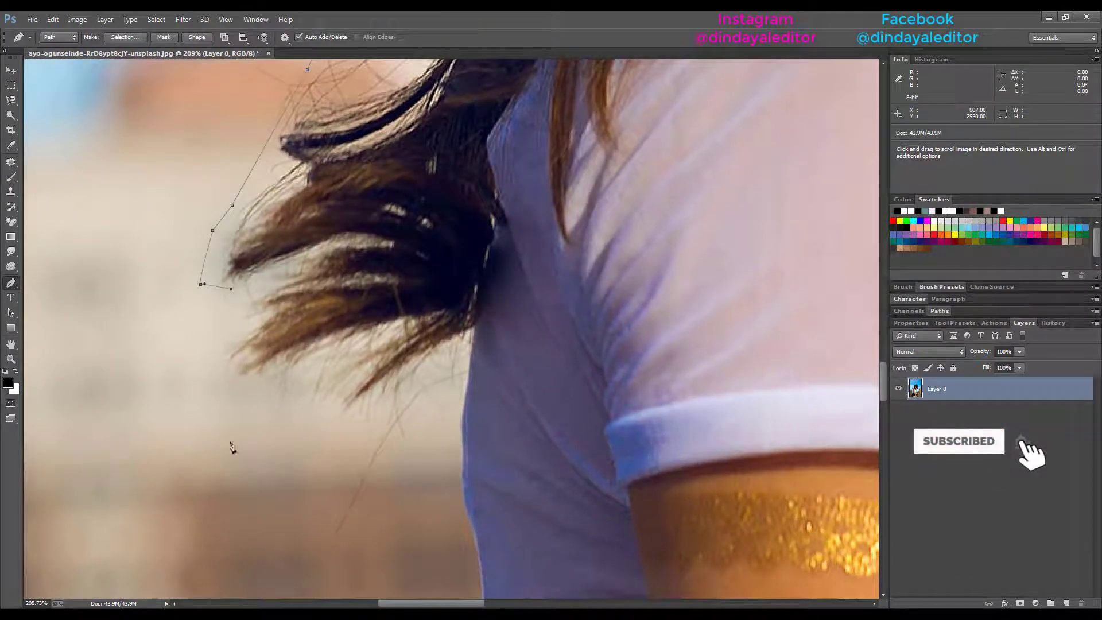
Enclose the lower hair ends with anchor points and bring the path back in to the shirt's back edge
left_click(208, 361)
left_click(230, 441)
left_click(338, 441)
left_click_drag(395, 438, 399, 431)
left_click_drag(408, 408, 410, 403)
left_click(419, 383)
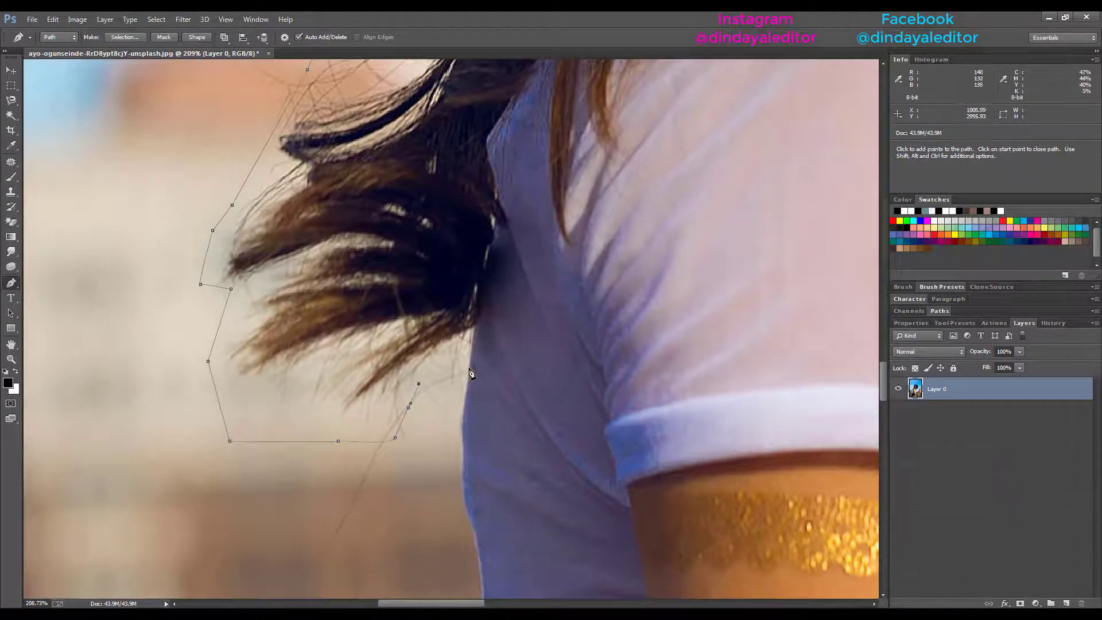
left_click(469, 367)
Trace the back edge of the white shirt down to the notch above the bulging fold at the waist
left_click_drag(619, 373, 521, 537)
left_click_drag(522, 435, 539, 376)
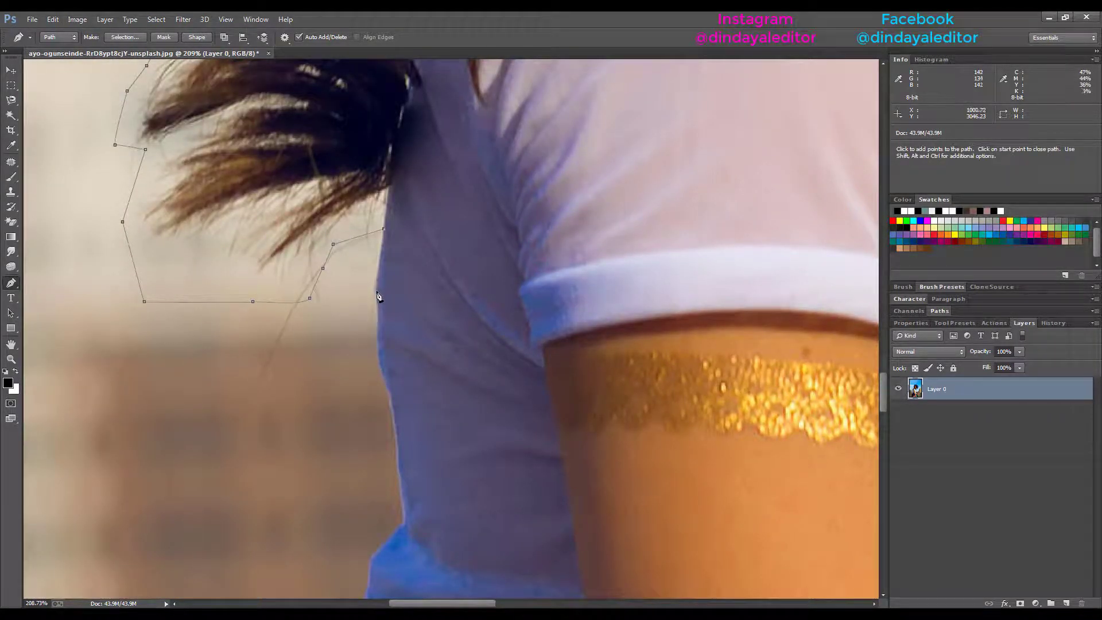
left_click_drag(376, 291, 373, 328)
left_click(378, 291, "alt")
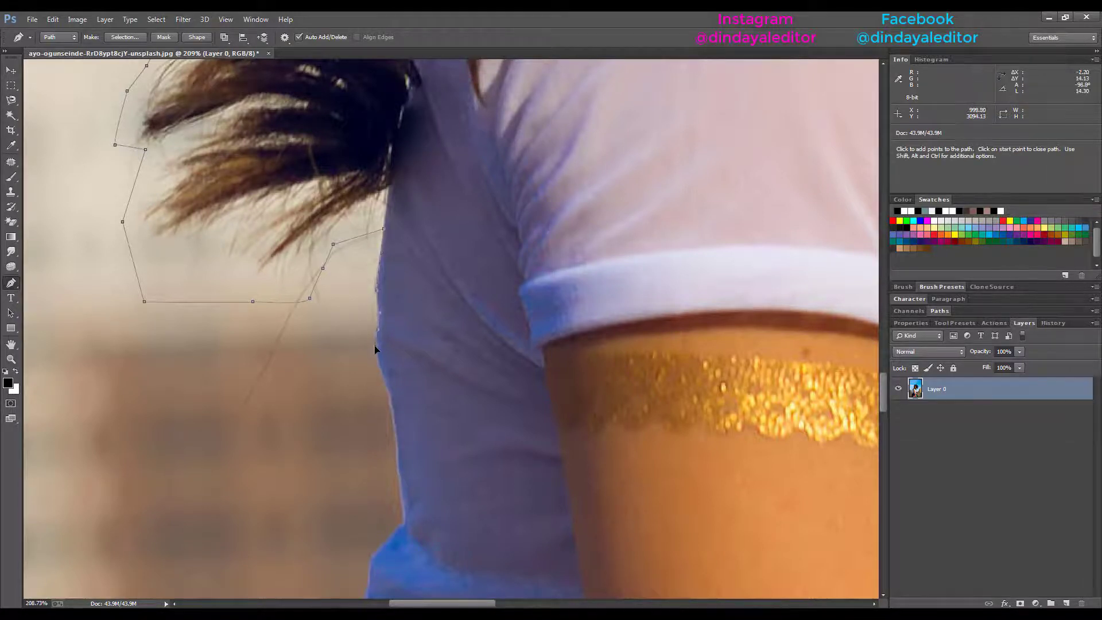
left_click_drag(440, 441, 448, 338)
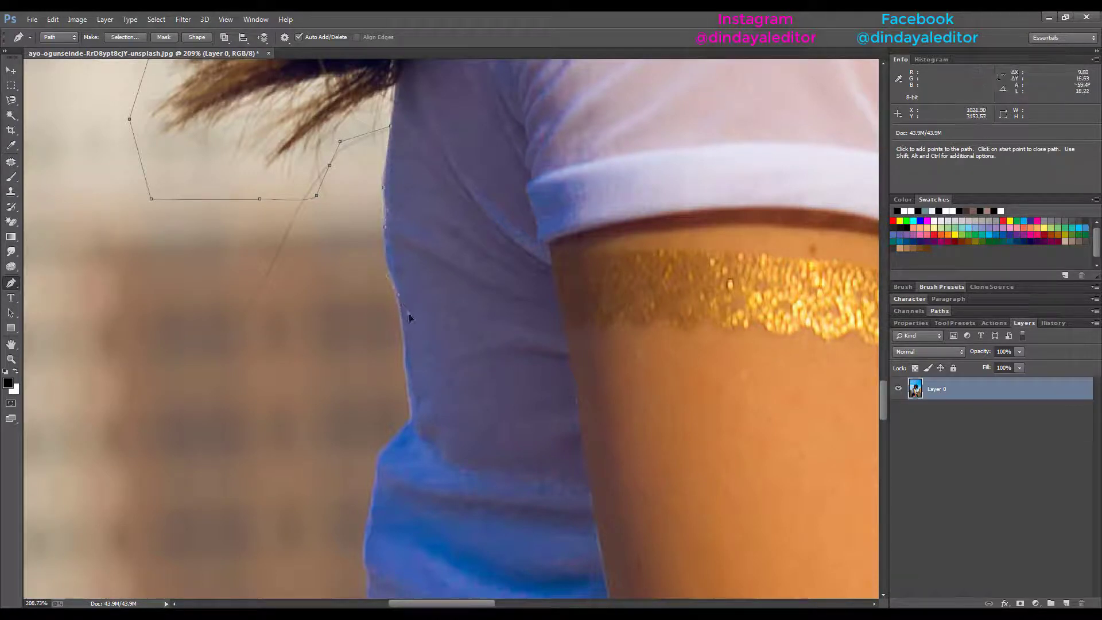
left_click(399, 295, "alt")
left_click_drag(410, 398, 434, 319)
left_click(410, 398, "alt")
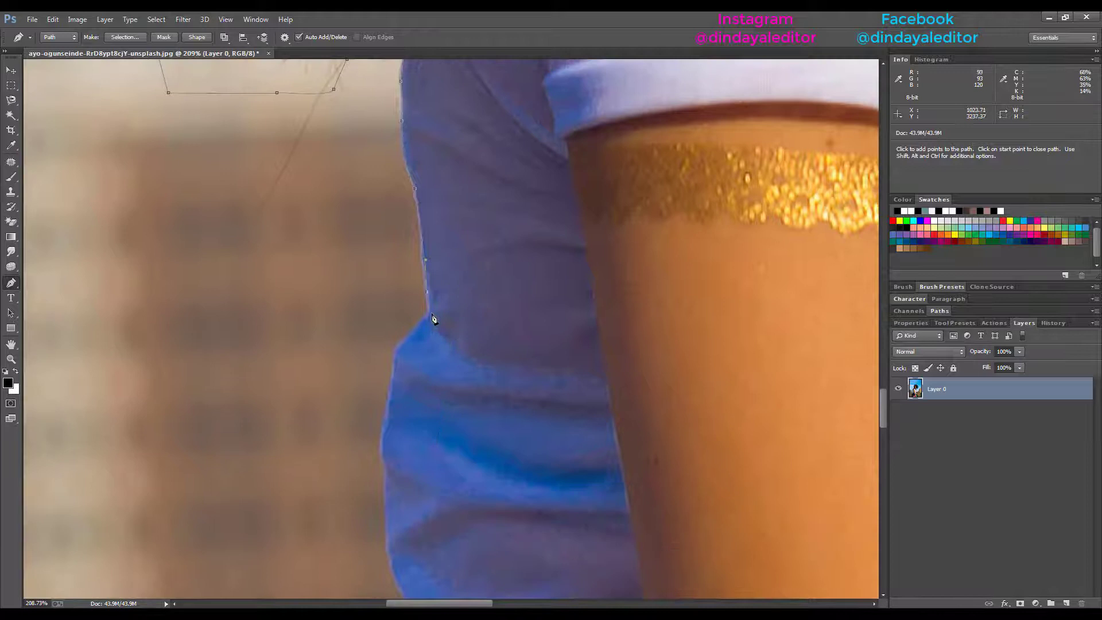
Follow the outer edge of the bulging shirt fold with curved anchors, making corners where the direction changes
left_click_drag(394, 360, 387, 376)
left_click(399, 347, "alt")
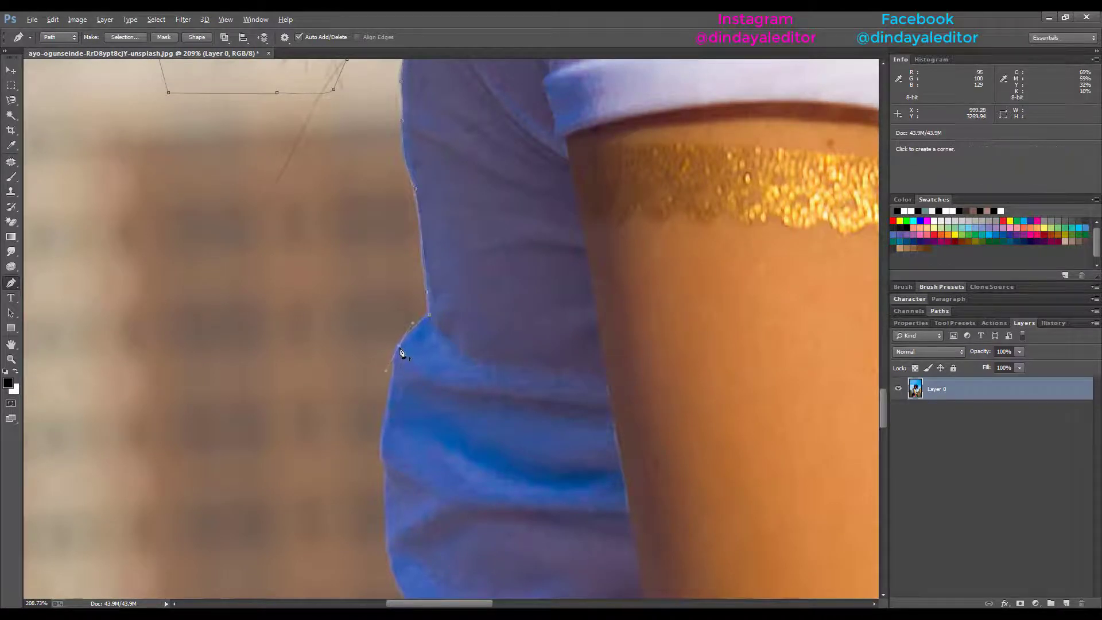
left_click_drag(414, 432, 428, 335)
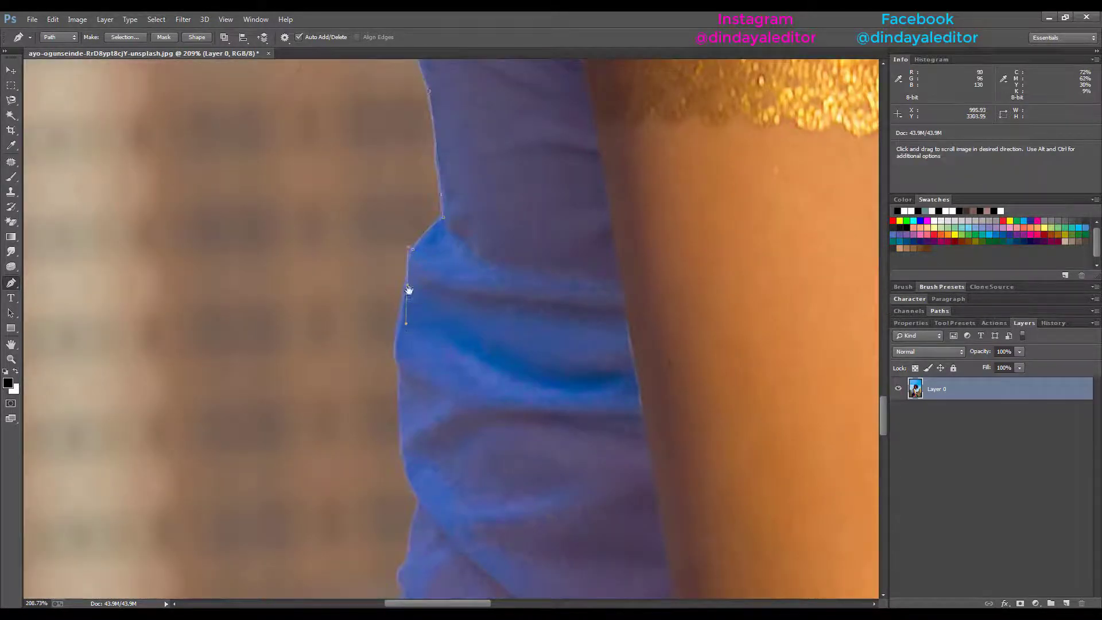
left_click_drag(397, 345, 394, 367)
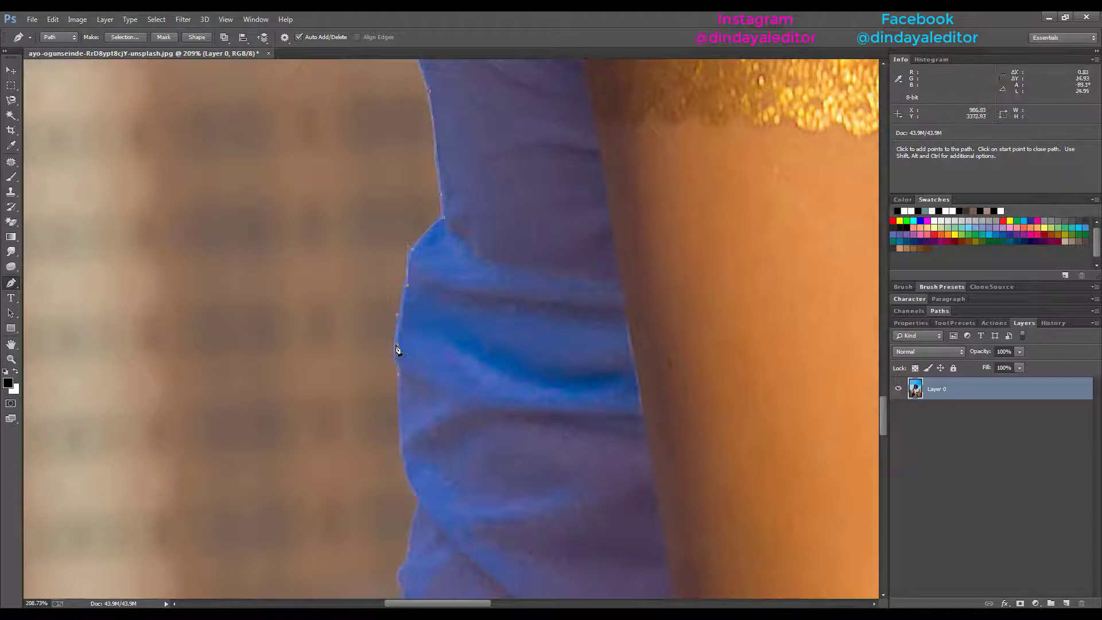
left_click_drag(425, 401, 428, 286)
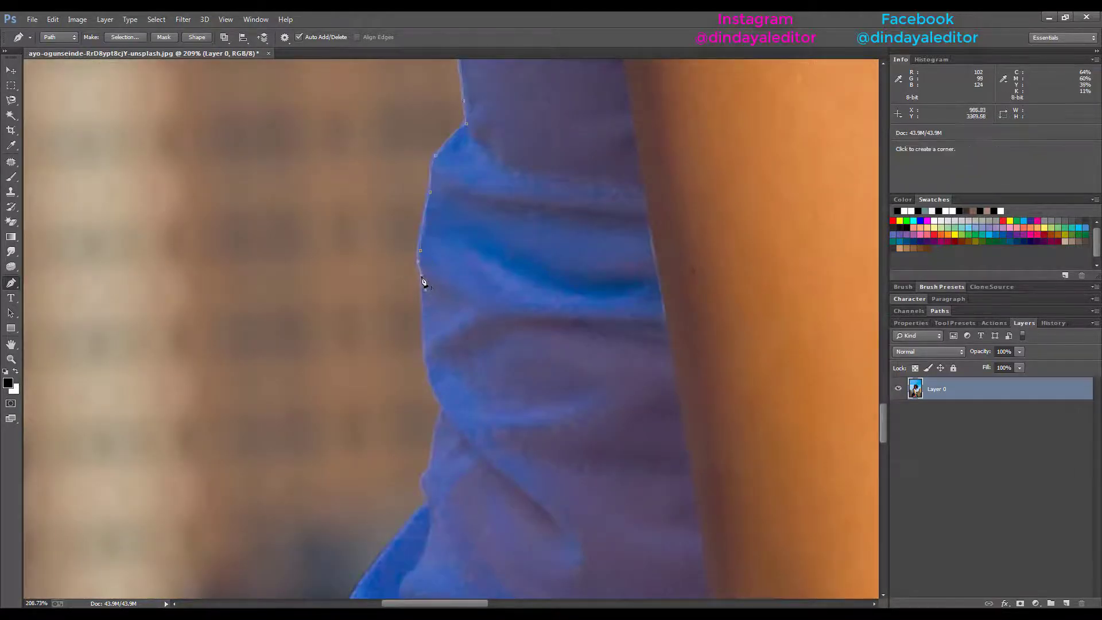
left_click(425, 363)
Continue the path down the lower back of the shirt, past the hem and along the dark waist edge below it
left_click_drag(456, 431, 463, 329)
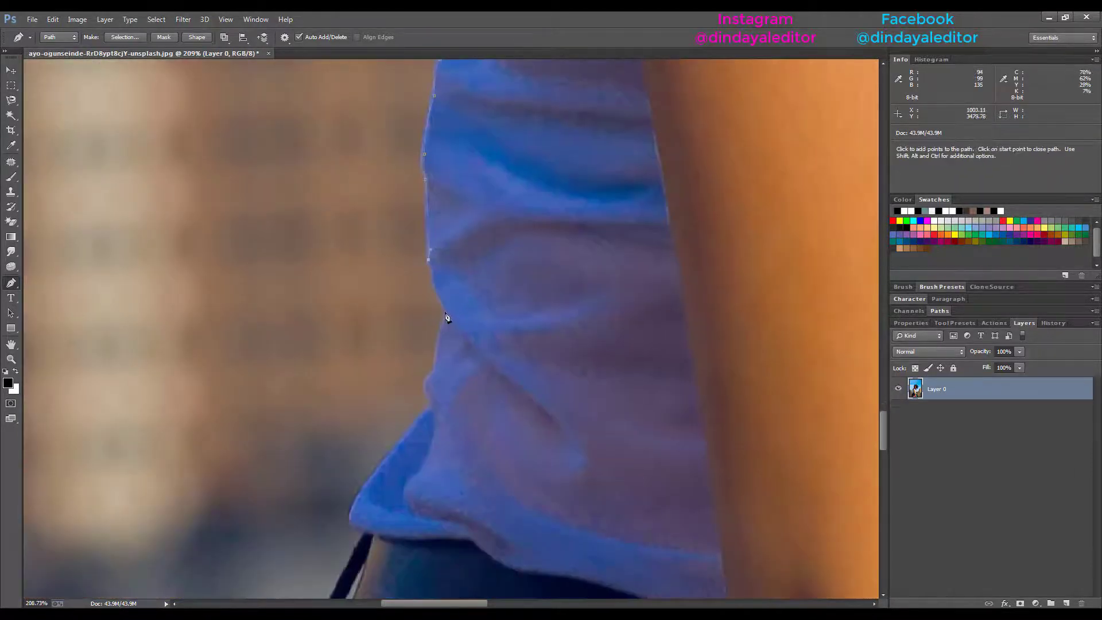
left_click(435, 367)
left_click(429, 399)
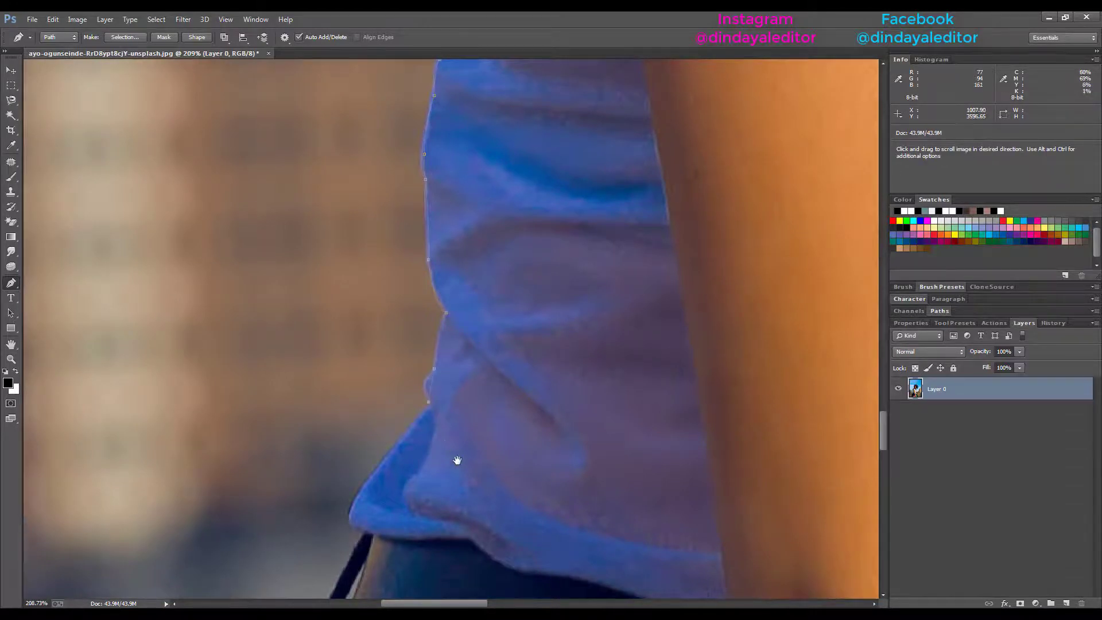
left_click_drag(382, 499, 524, 164)
left_click(411, 343)
left_click(397, 403, "alt")
left_click(402, 404)
Trace the upper back edge of the dark shorts from the waistband down past the back pocket's top
left_click_drag(419, 363, 443, 217)
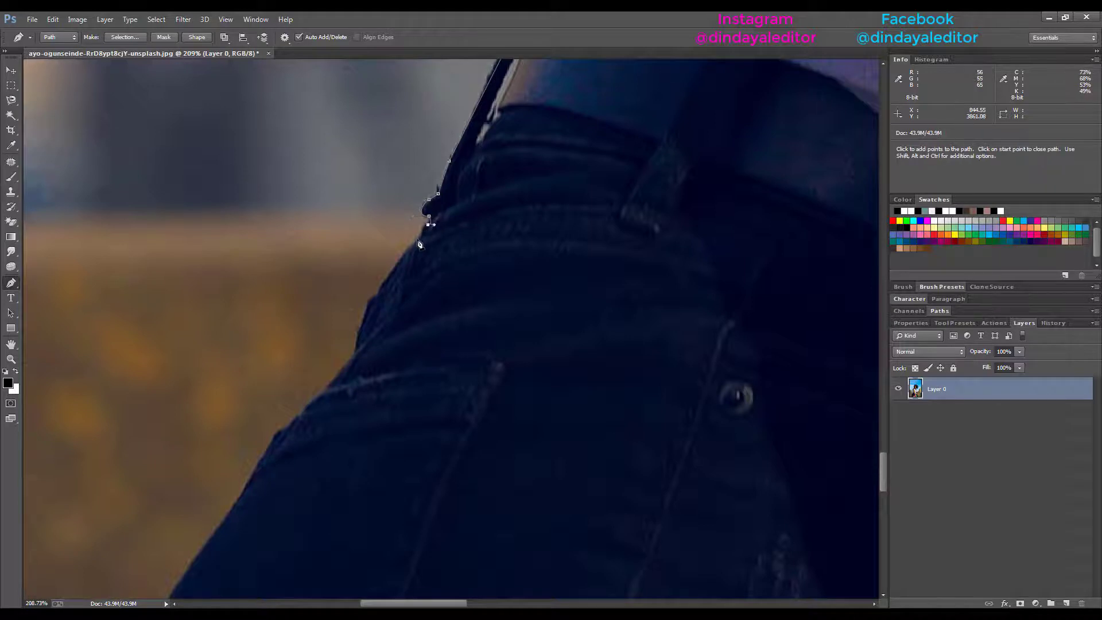
left_click(411, 248)
left_click_drag(459, 325, 555, 299)
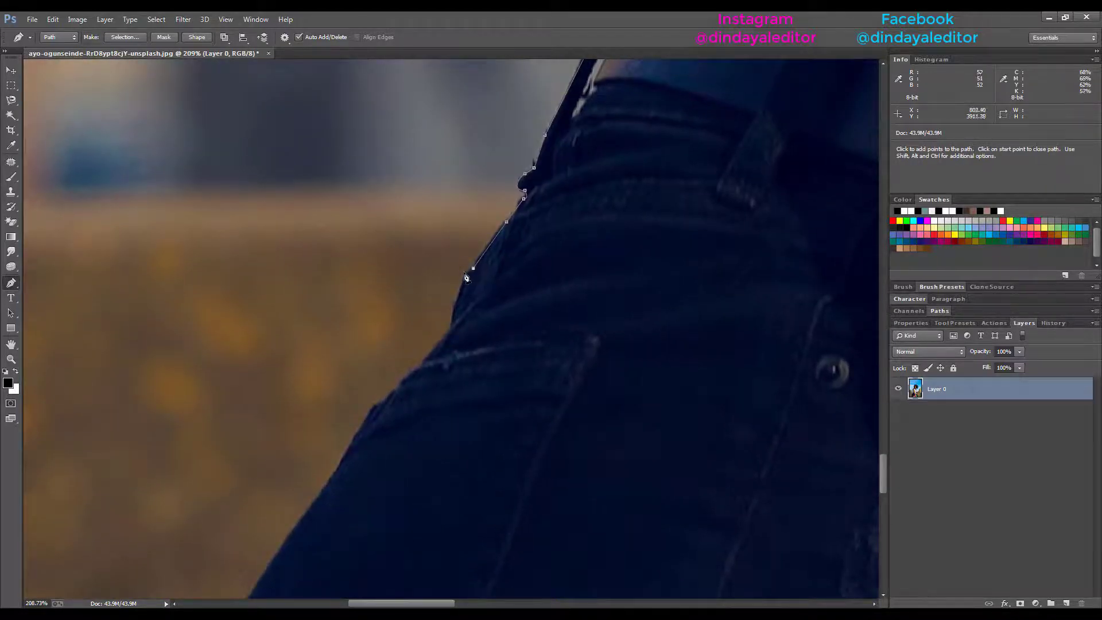
left_click(451, 326)
left_click_drag(481, 276, 559, 130)
left_click_drag(461, 255, 448, 268)
left_click(460, 255, "alt")
Outline the rounded seat of the shorts with long curve segments, redoing the anchor at the widest point
left_click_drag(587, 206, 702, 43)
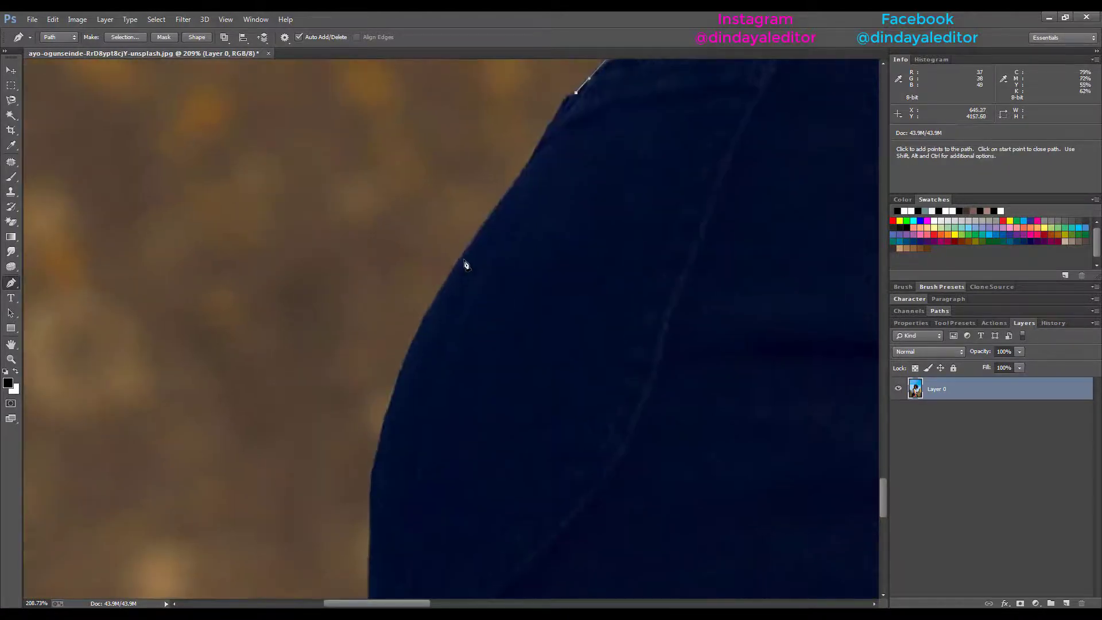
left_click_drag(456, 267, 433, 311)
left_click(456, 268, "alt")
left_click_drag(480, 353, 544, 182)
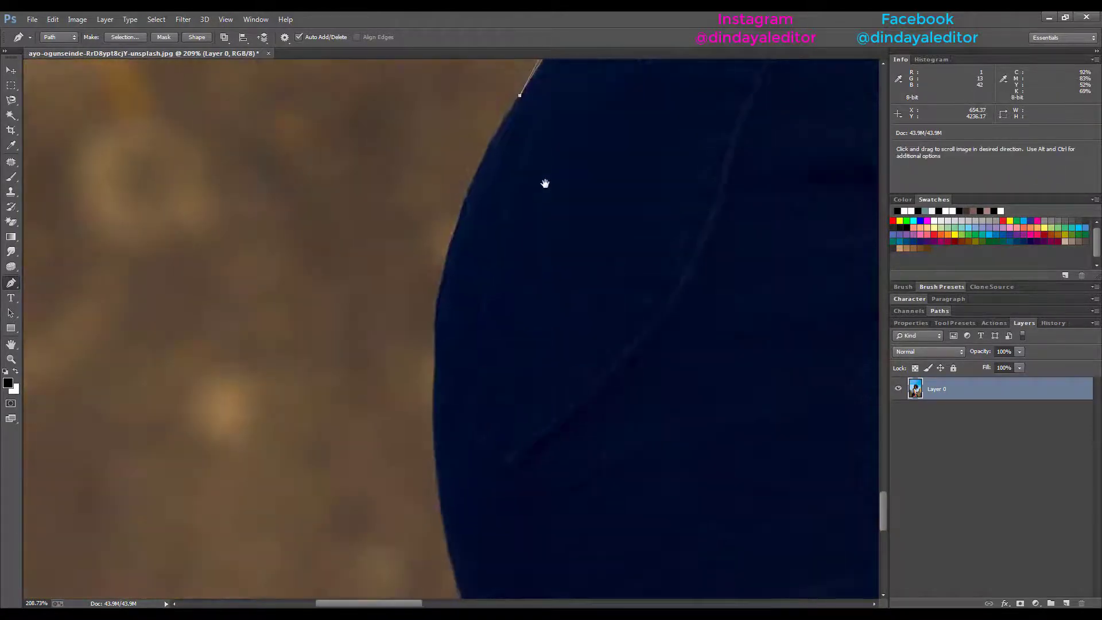
left_click_drag(433, 405, 457, 553)
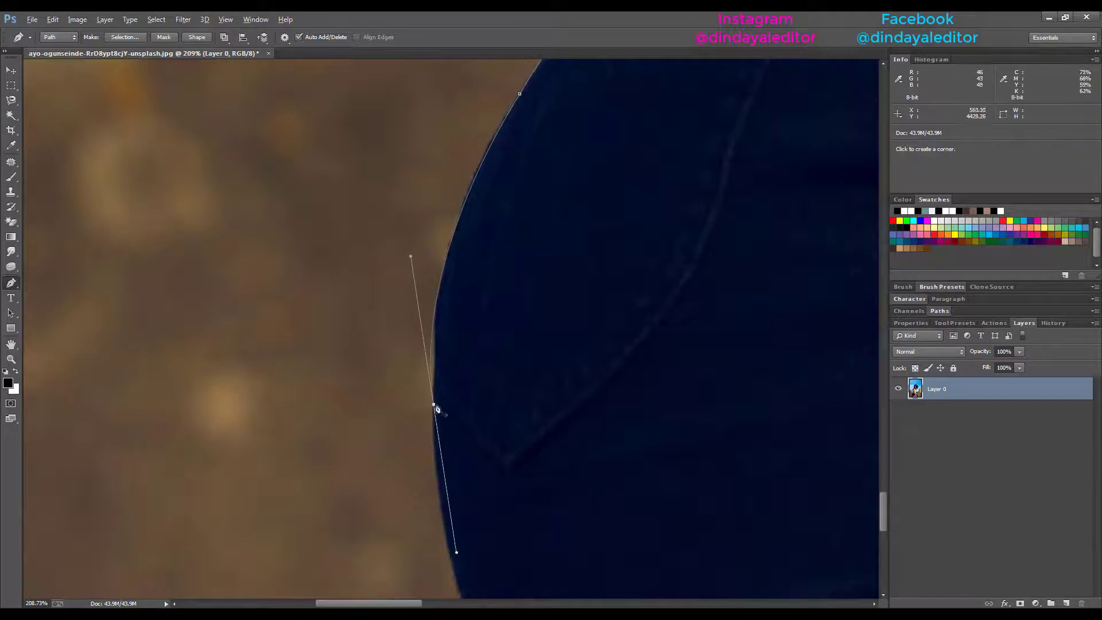
key("ctrl+z")
left_click_drag(436, 371, 445, 514)
Trace the lower edge of the shorts beside the orange cone and take the path below the image's bottom edge
scroll(441, 375, "down", 5)
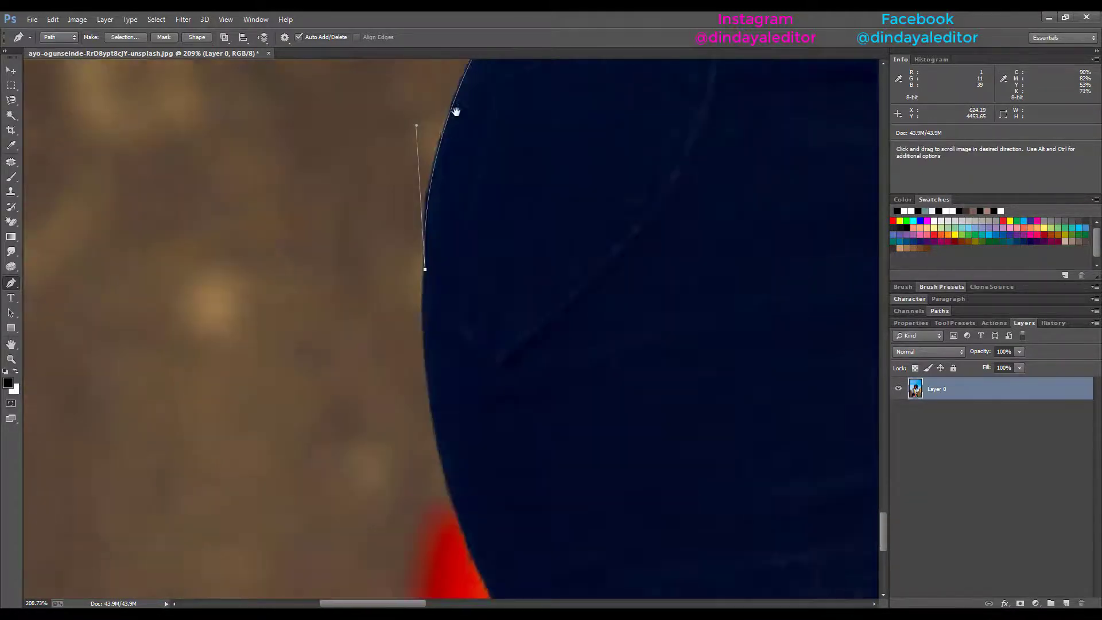
left_click_drag(450, 372, 524, 492)
left_click_drag(531, 406, 499, 245)
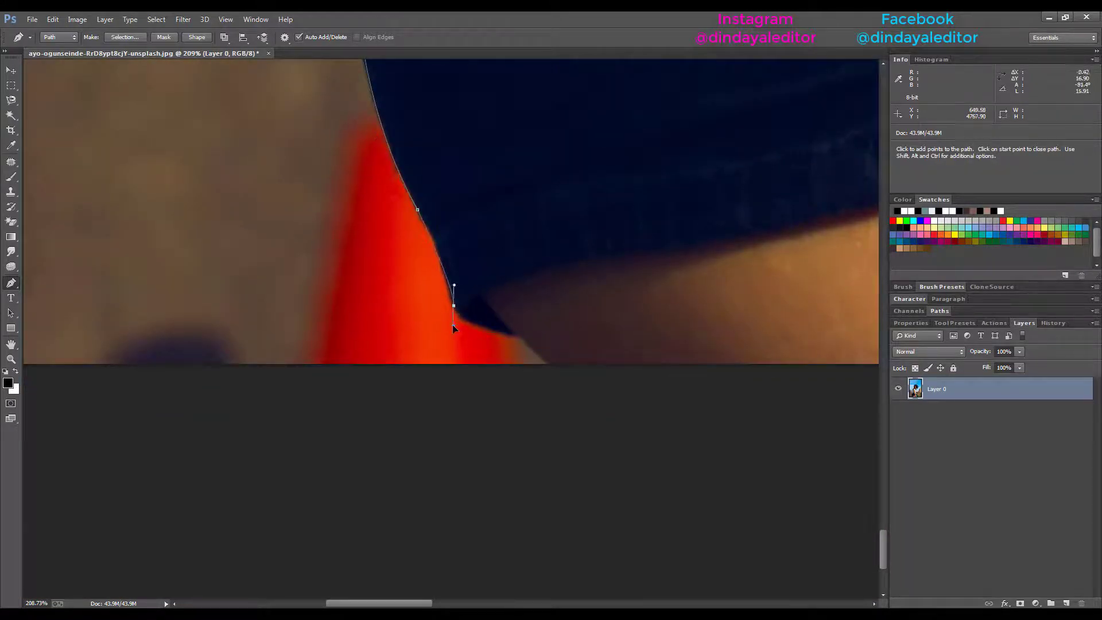
left_click(451, 299)
left_click_drag(520, 339, 592, 360)
left_click(519, 338, "alt")
left_click(554, 372)
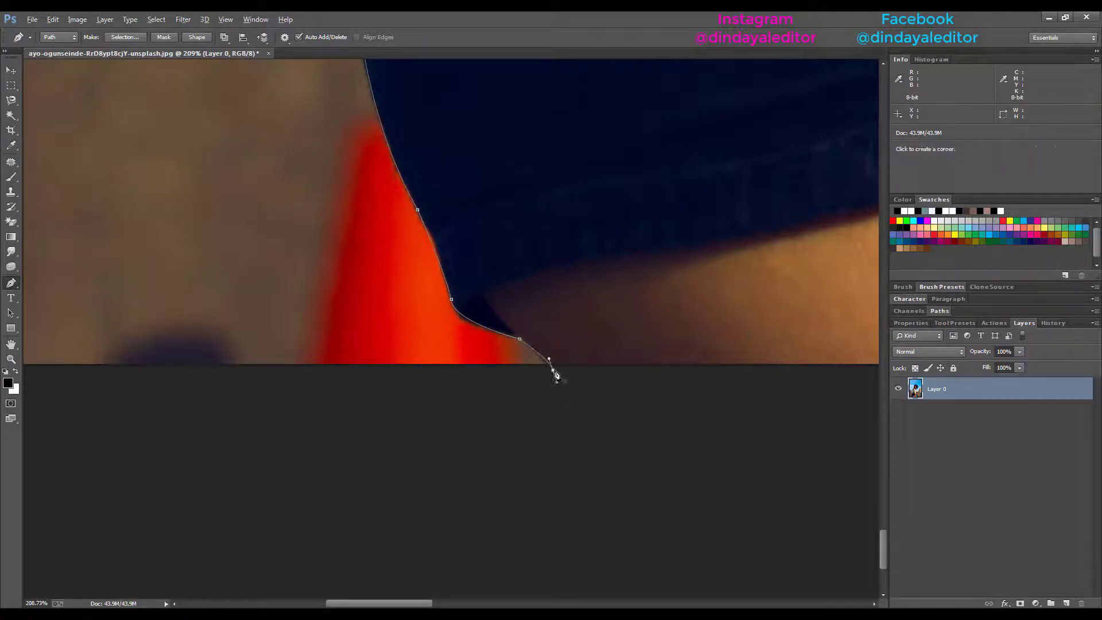
Run the path just below the image's bottom edge under the legs and close it at the hand's starting point
left_click_drag(584, 261, 268, 158)
left_click_drag(520, 292, 529, 292)
left_click(679, 315)
left_click_drag(599, 184, 143, 286)
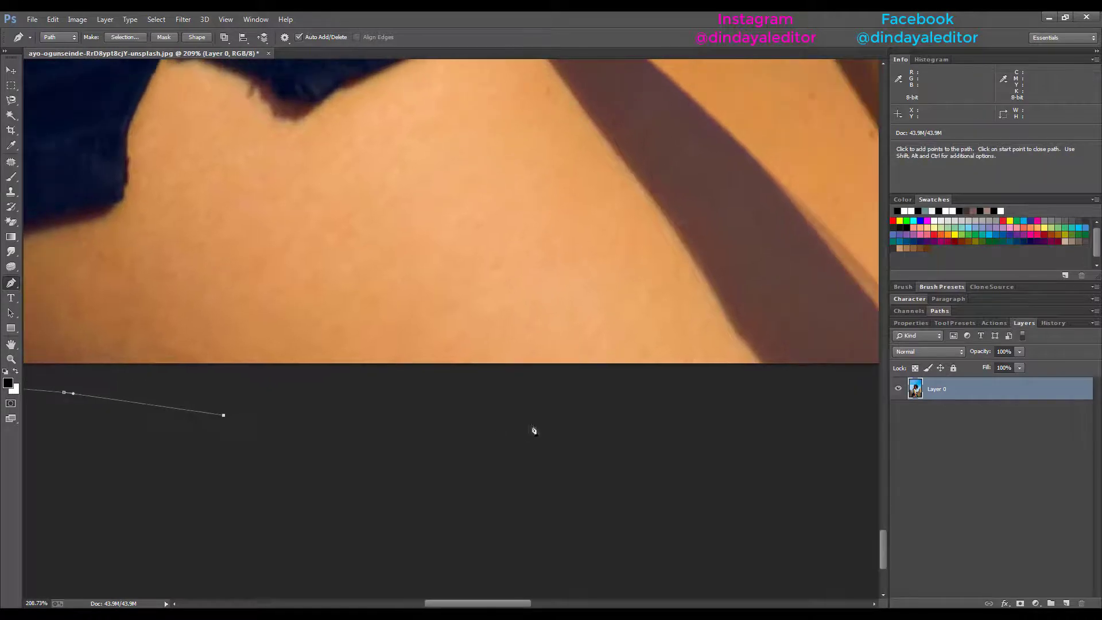
left_click_drag(539, 423, 558, 420)
left_click_drag(663, 427, 669, 428)
left_click_drag(723, 248, 215, 254)
left_click(380, 429)
left_click_drag(592, 433, 597, 426)
left_click(813, 429)
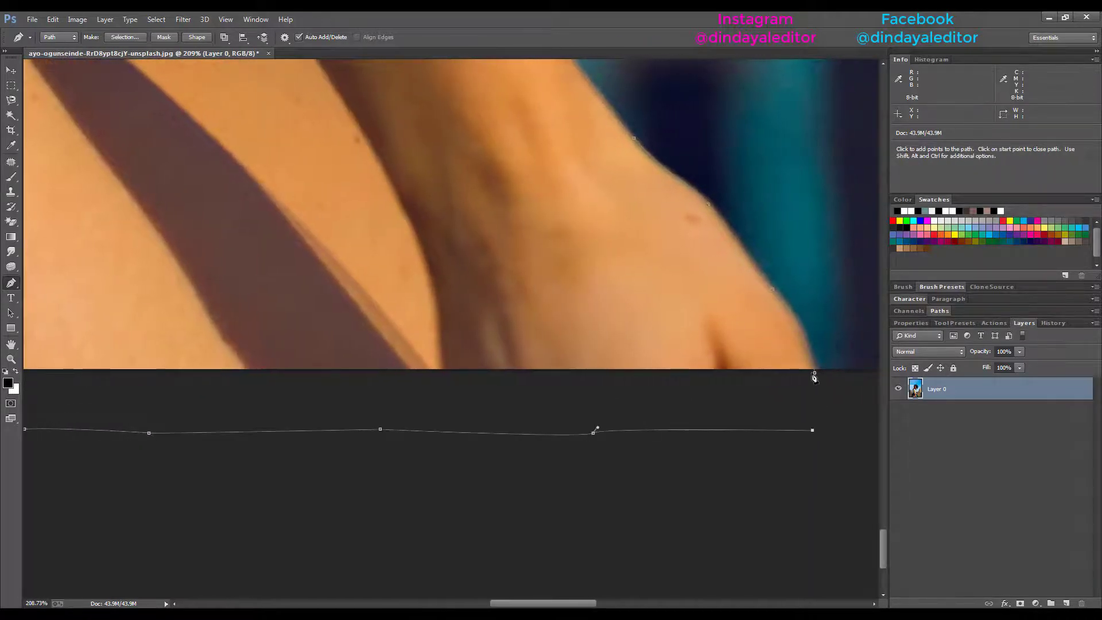
left_click(815, 372)
Convert the closed path to a new anti-aliased selection with a 0-pixel feather and add it to Layer 0 as a layer mask
key("z")
right_click(172, 186)
left_click(179, 194)
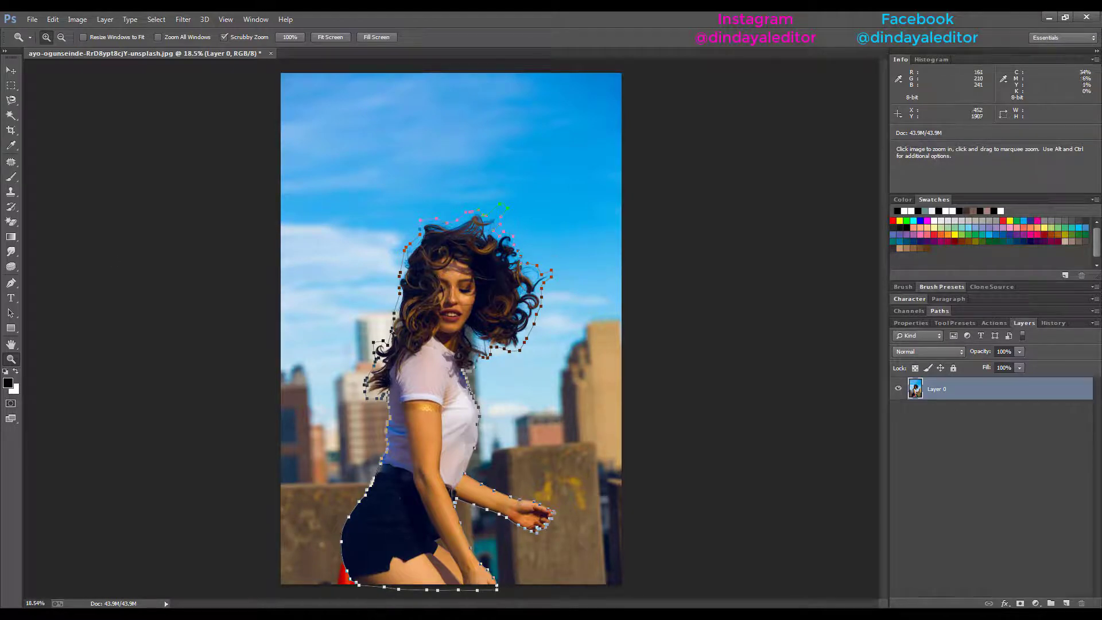
left_click(11, 282)
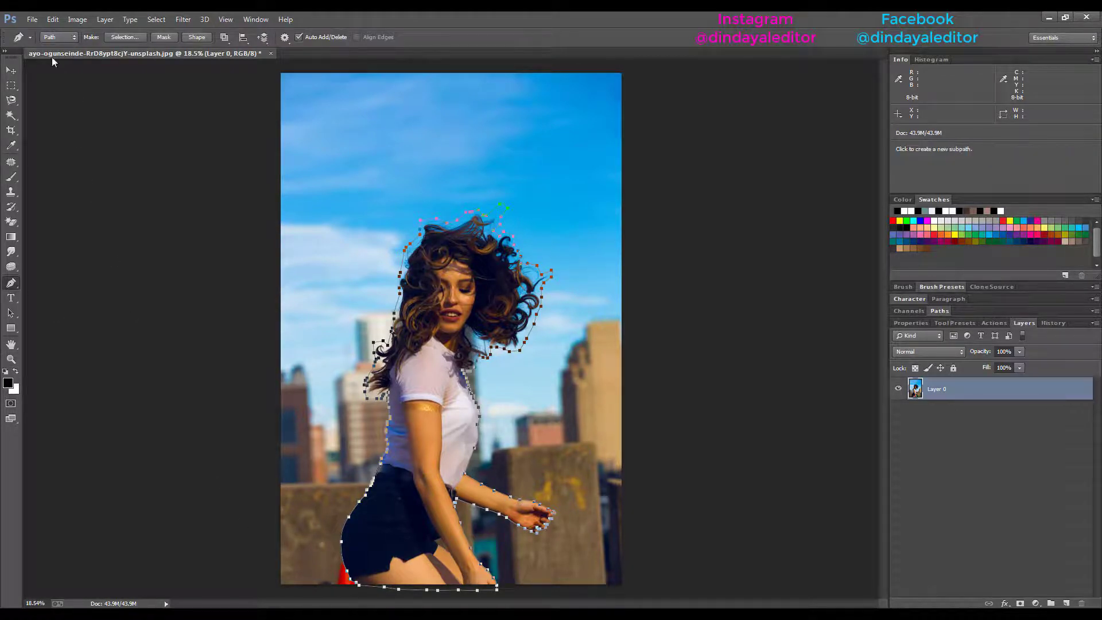
left_click(125, 36)
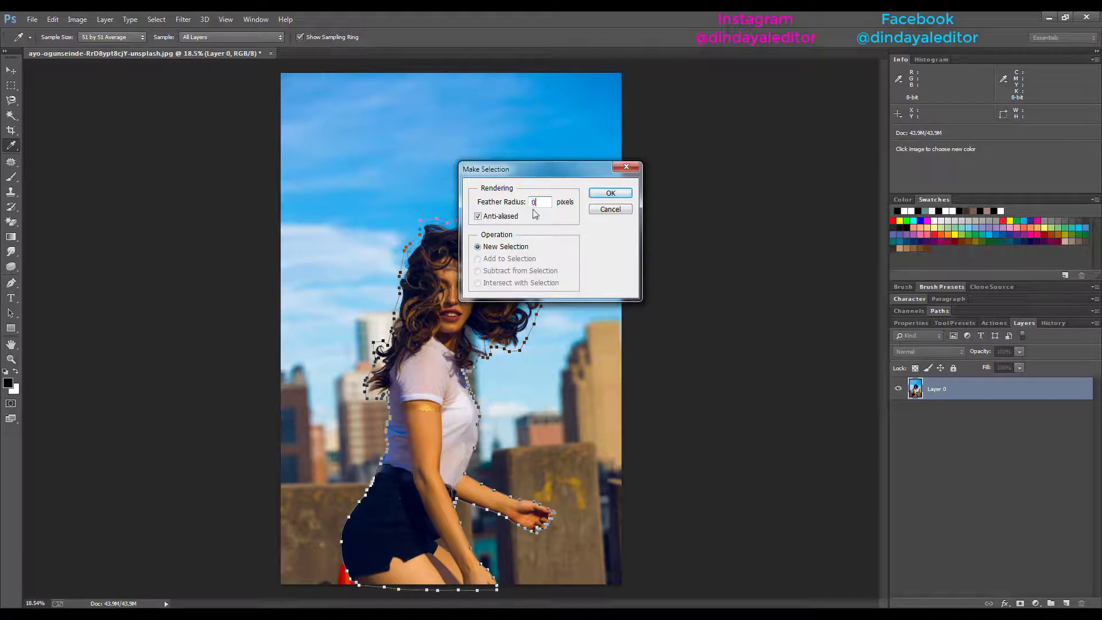
left_click(611, 193)
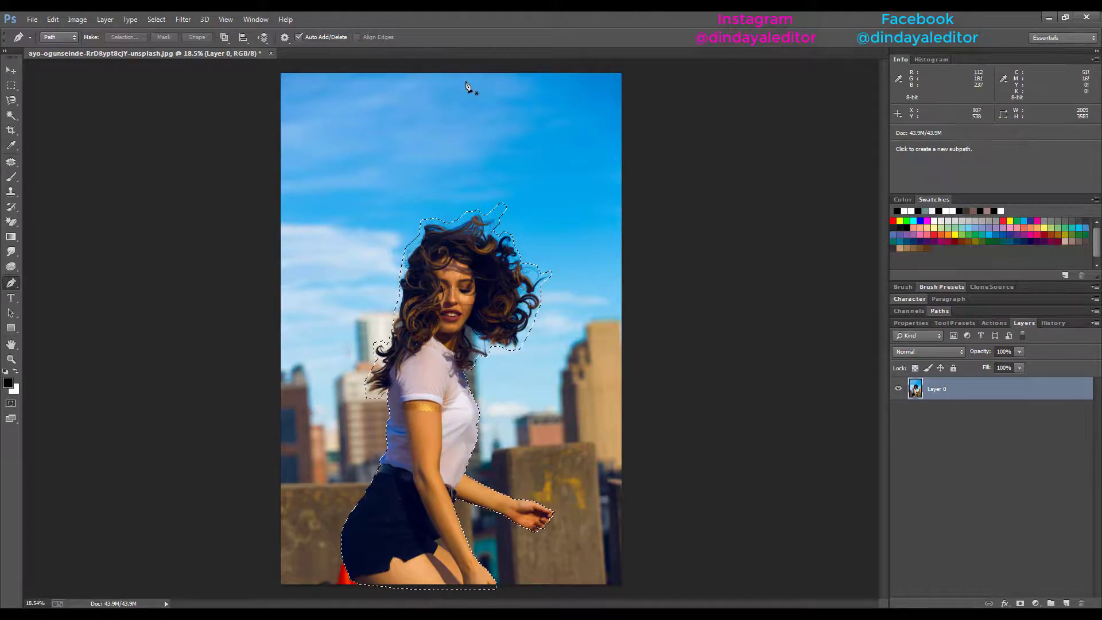
left_click(1021, 604)
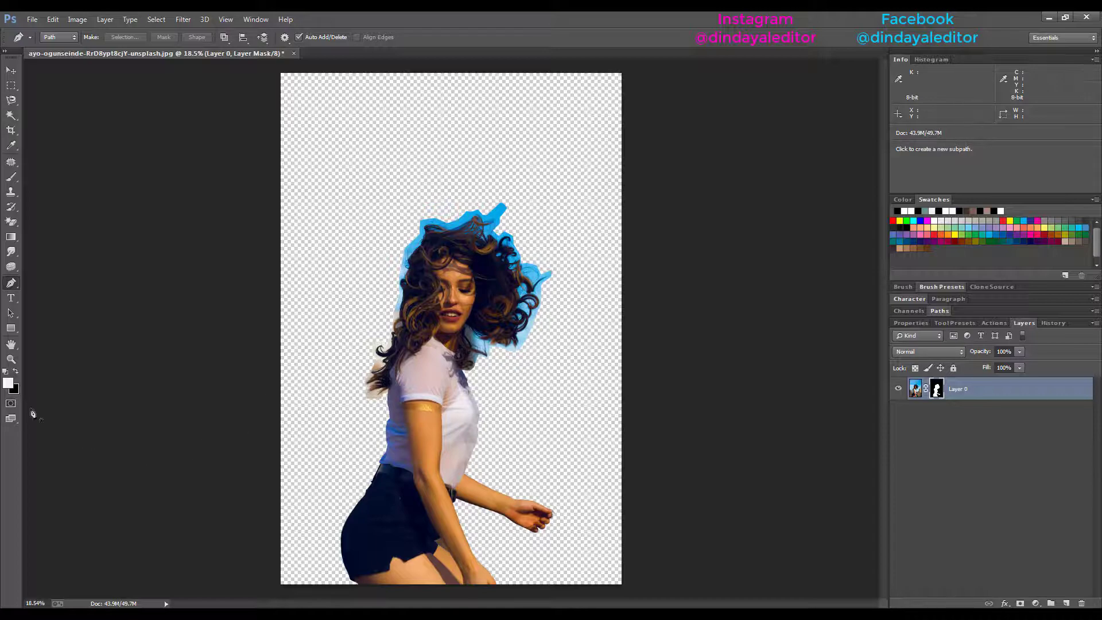
Inspect the leftover sky around the hair and open Refine Mask for Layer 0's layer mask
left_click(11, 359)
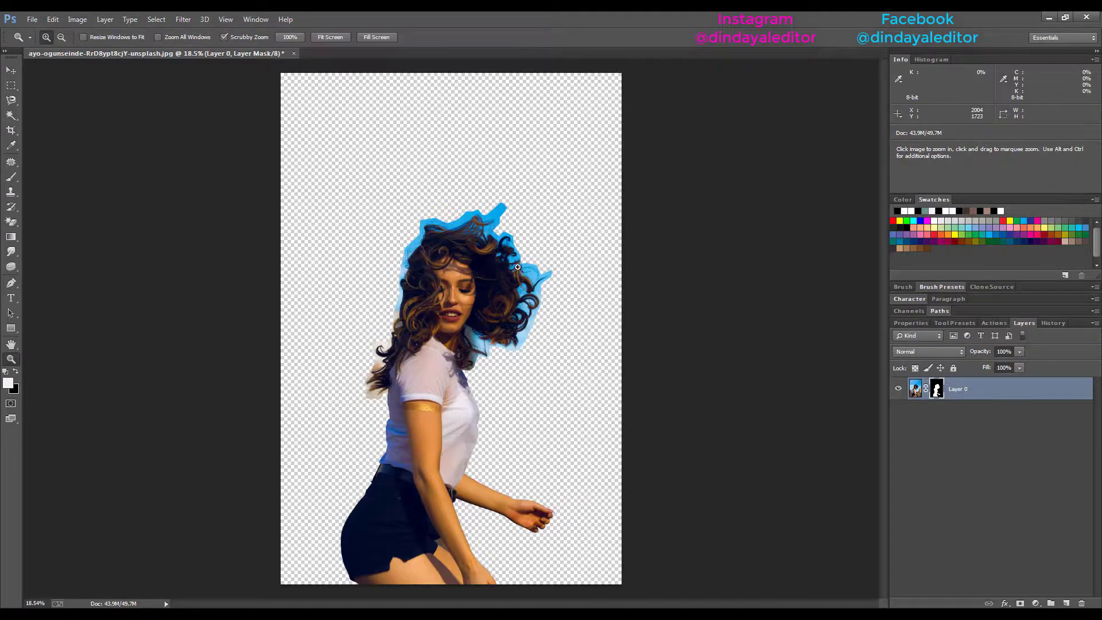
left_click_drag(517, 267, 531, 271)
left_click_drag(509, 400, 523, 409)
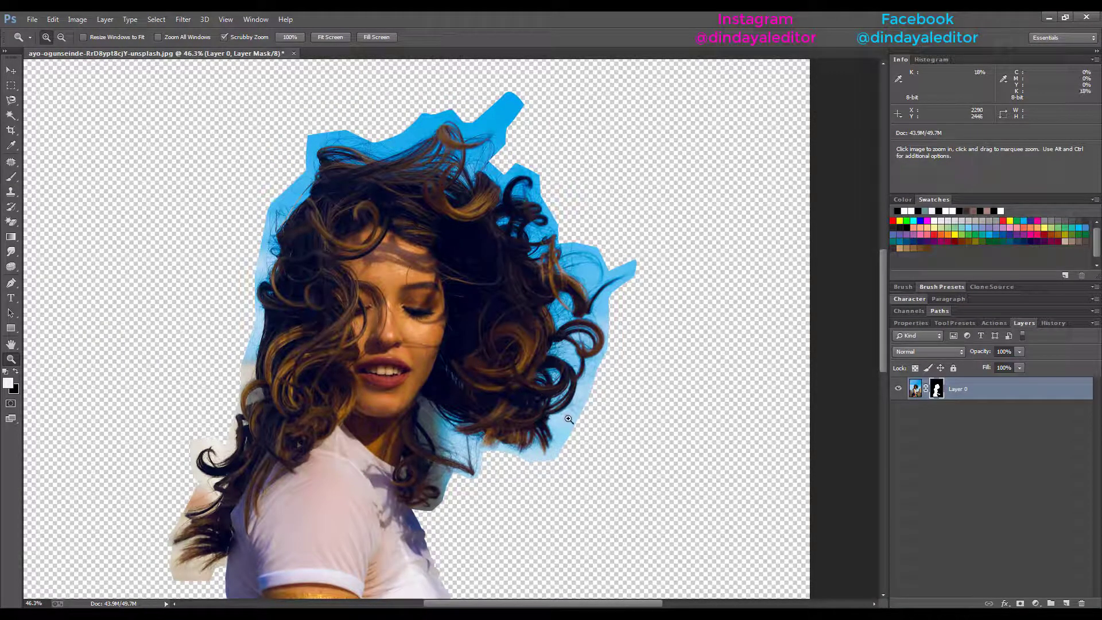
left_click_drag(563, 466, 558, 438)
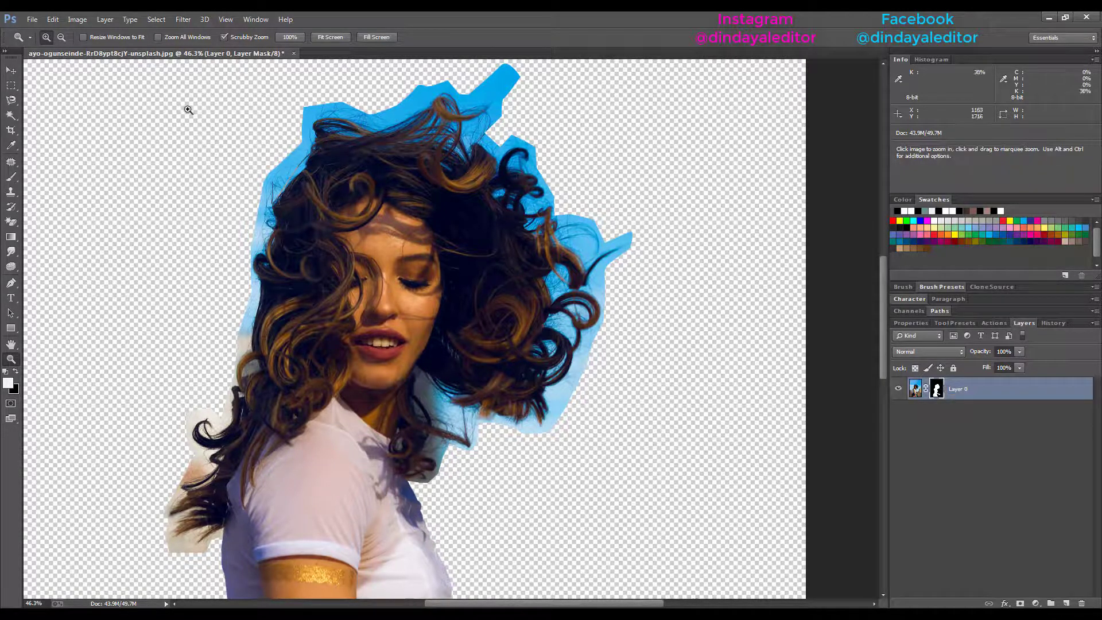
right_click(938, 389)
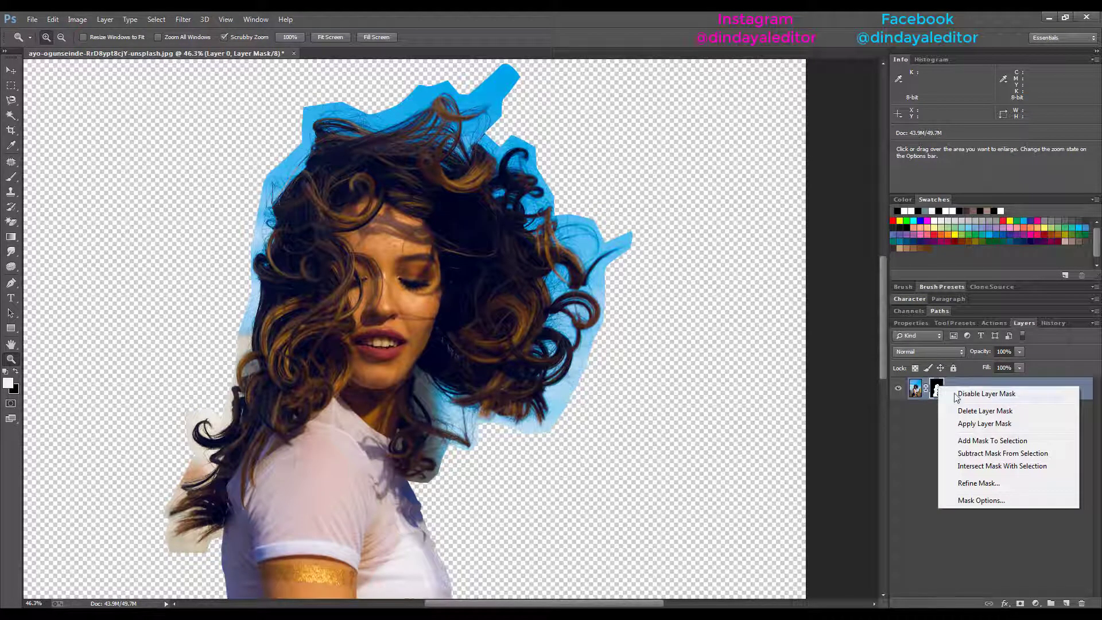
left_click(975, 483)
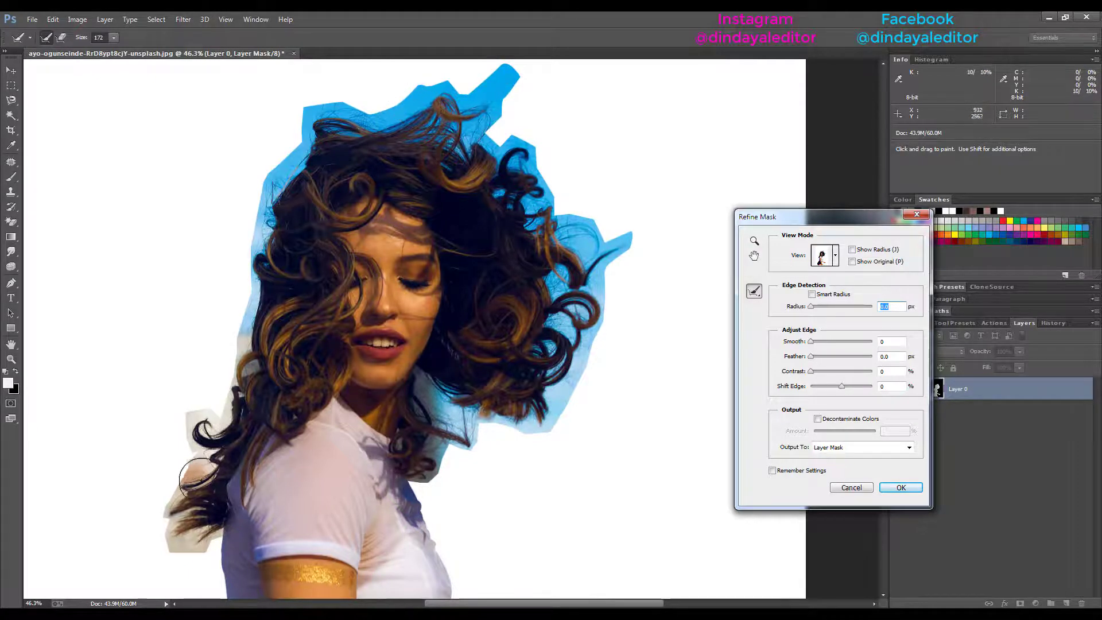
Refine the mask over the sky along the lower hair tips beside the neck with the Refine Radius tool and a 1.0 px radius
left_click(754, 241)
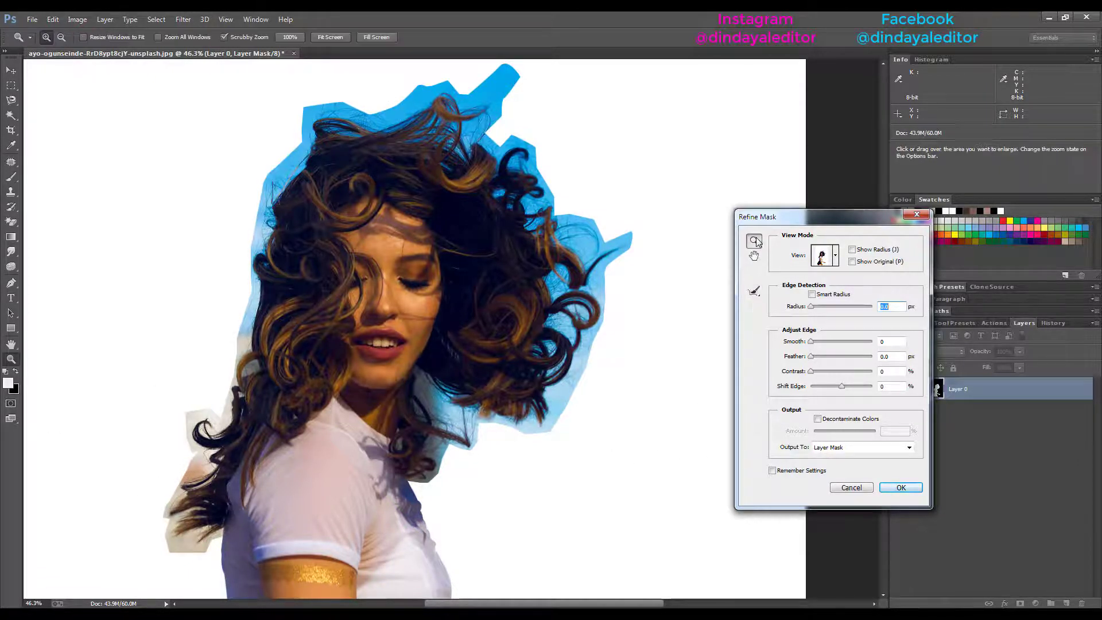
left_click_drag(551, 408, 585, 407)
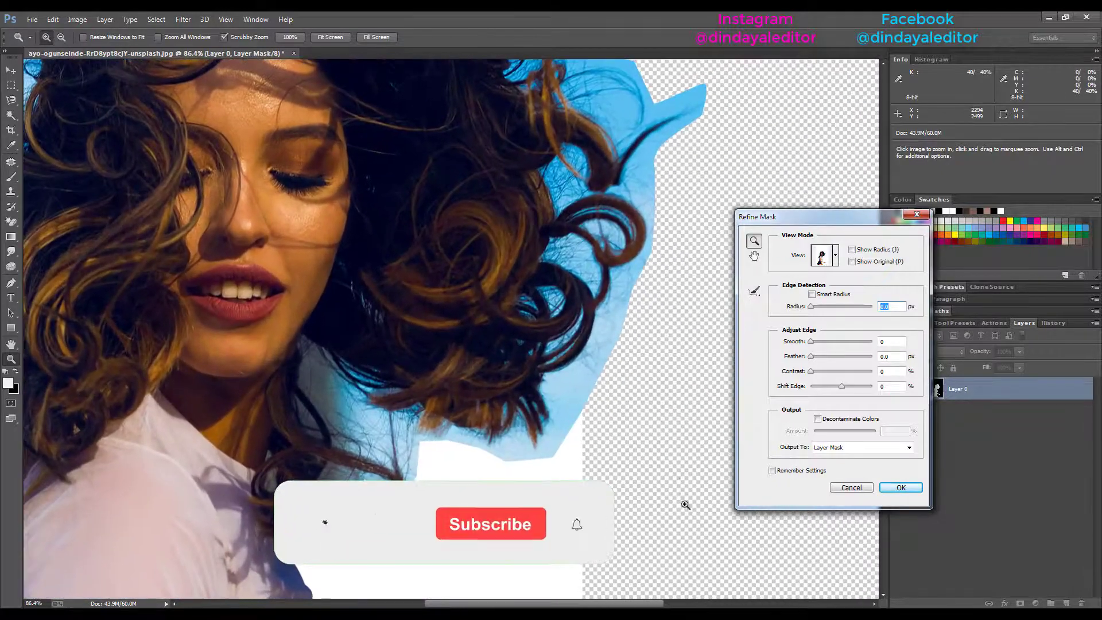
left_click(754, 290)
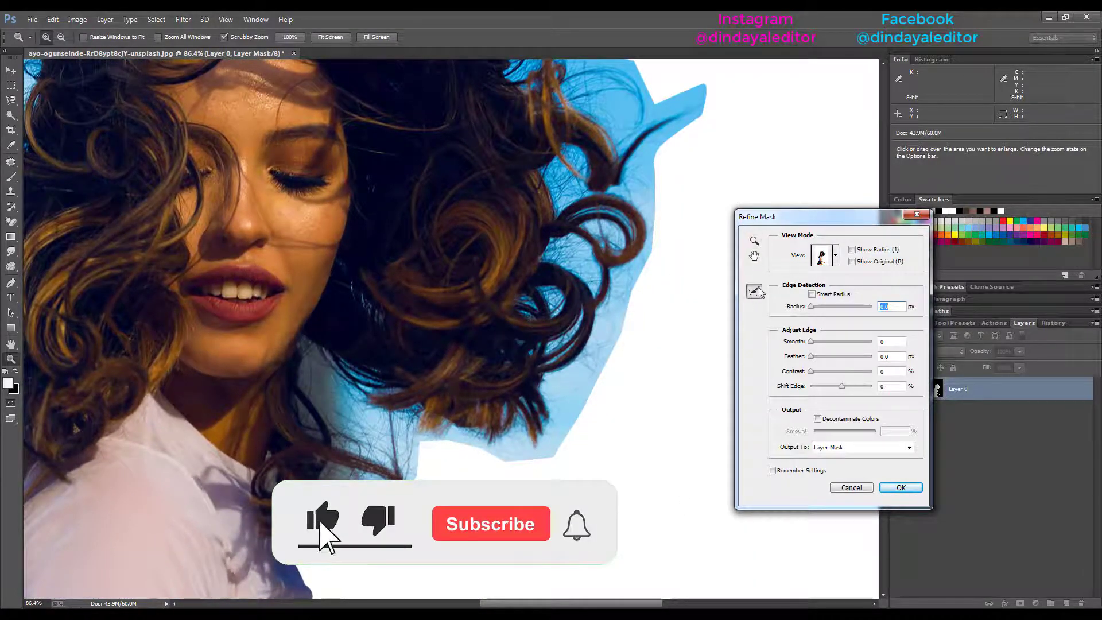
left_click_drag(546, 394, 542, 418)
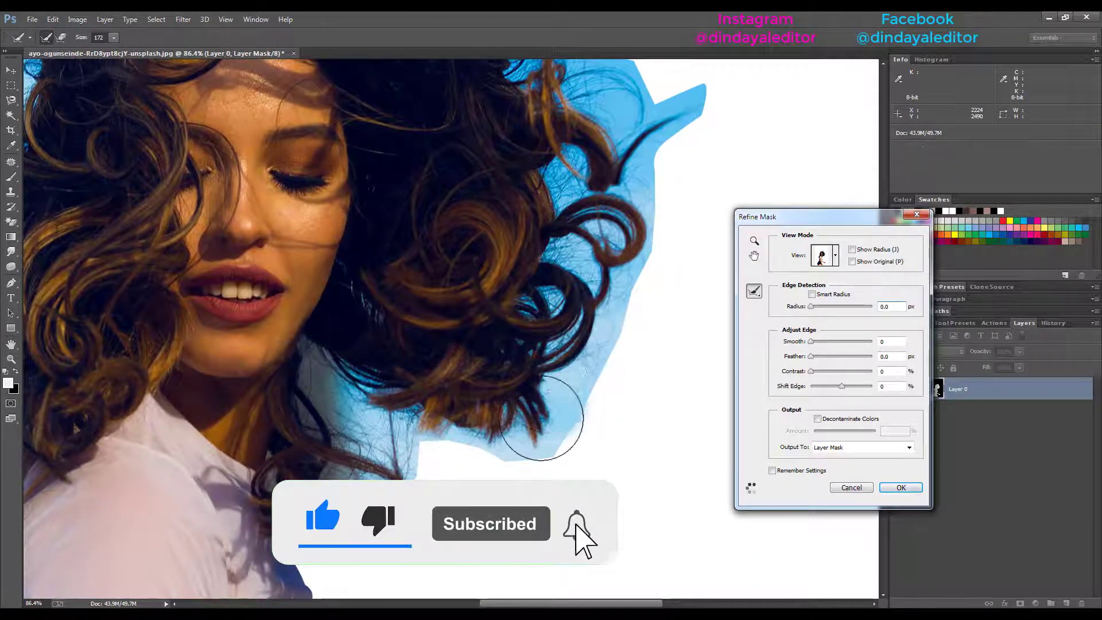
mouse_move(564, 382)
left_mouse_down()
mouse_move(540, 413)
mouse_move(585, 306)
mouse_move(566, 362)
mouse_move(579, 241)
mouse_move(528, 413)
mouse_move(491, 436)
mouse_move(411, 419)
mouse_move(441, 426)
mouse_move(501, 401)
left_mouse_up()
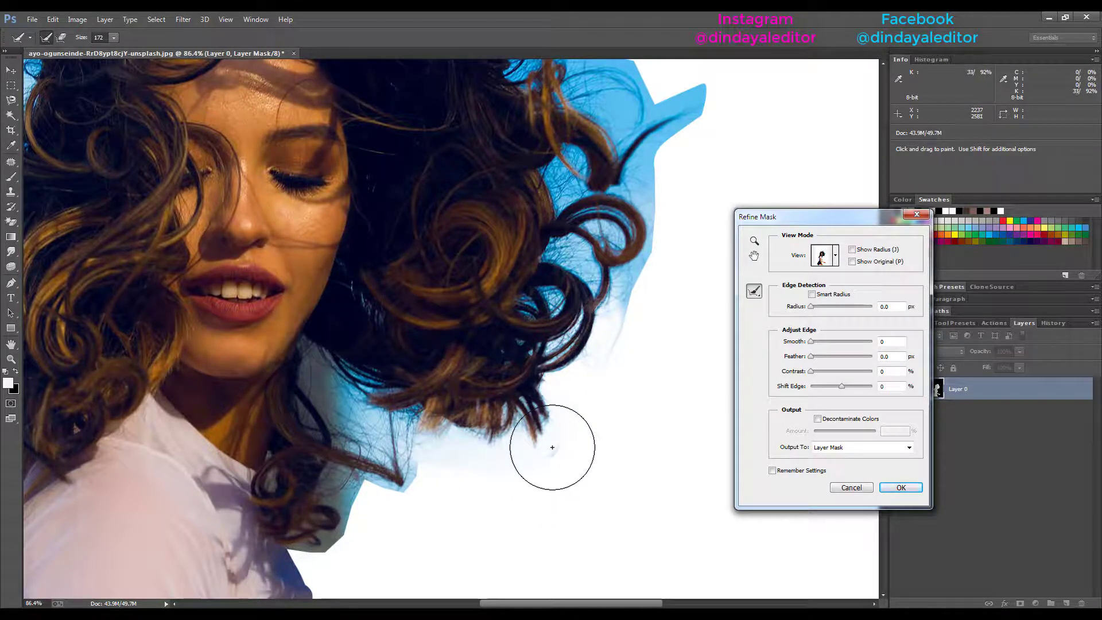
mouse_move(552, 447)
left_mouse_down()
mouse_move(542, 415)
mouse_move(526, 418)
mouse_move(539, 431)
mouse_move(545, 403)
mouse_move(537, 419)
mouse_move(520, 392)
mouse_move(589, 301)
mouse_move(589, 348)
mouse_move(608, 245)
mouse_move(561, 307)
mouse_move(553, 285)
mouse_move(534, 286)
mouse_move(546, 313)
mouse_move(599, 325)
left_mouse_up()
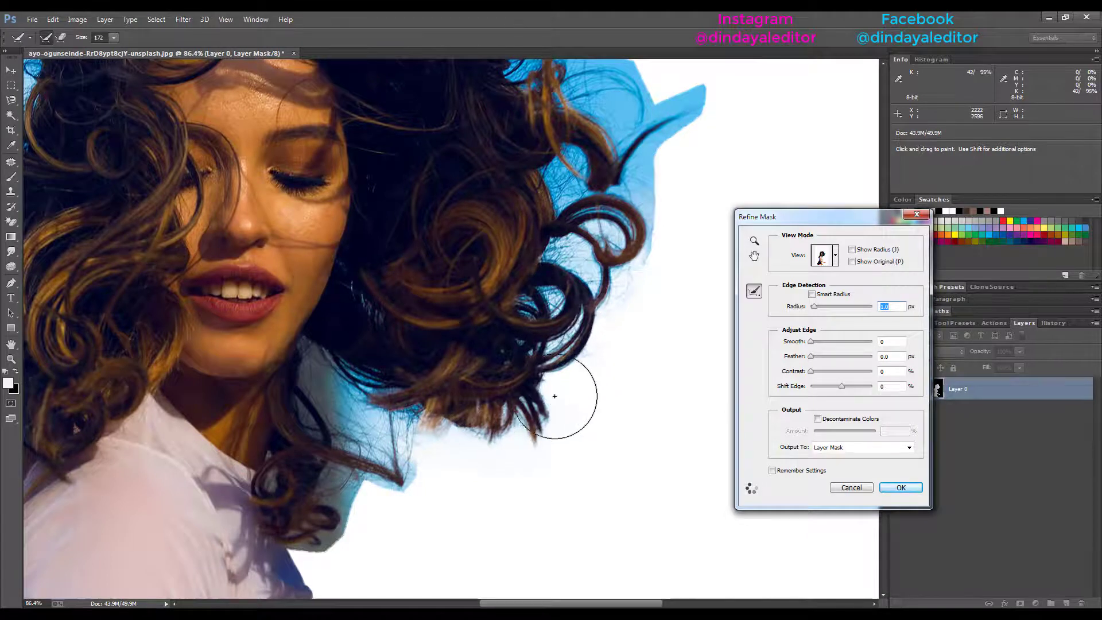
mouse_move(541, 411)
left_mouse_down()
mouse_move(488, 446)
mouse_move(596, 331)
left_mouse_up()
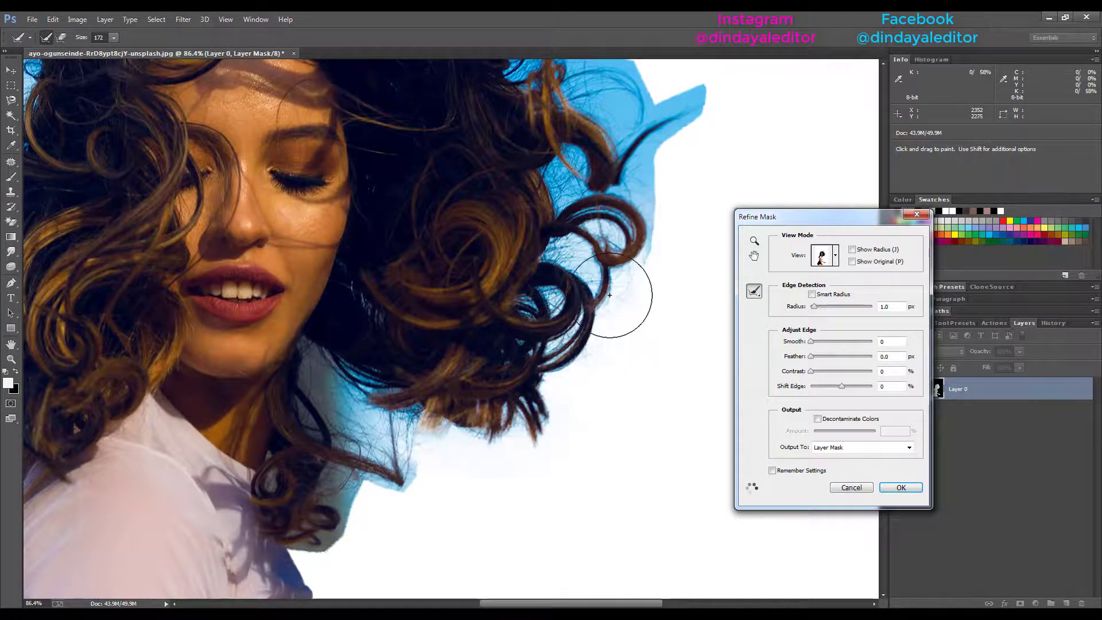
Brush the mask refinement up over the outer curls and flyaway strands on the side of the hair the face points toward
mouse_move(608, 225)
left_mouse_down()
mouse_move(558, 384)
mouse_move(479, 380)
left_mouse_up()
mouse_move(448, 414)
left_mouse_down()
mouse_move(556, 238)
mouse_move(382, 166)
mouse_move(356, 123)
mouse_move(401, 123)
left_mouse_up()
mouse_move(476, 330)
left_mouse_down()
mouse_move(469, 340)
mouse_move(424, 200)
mouse_move(456, 482)
left_mouse_up()
mouse_move(513, 296)
left_mouse_down()
mouse_move(484, 424)
mouse_move(330, 566)
mouse_move(264, 587)
left_mouse_up()
left_click_drag(310, 63, 376, 247)
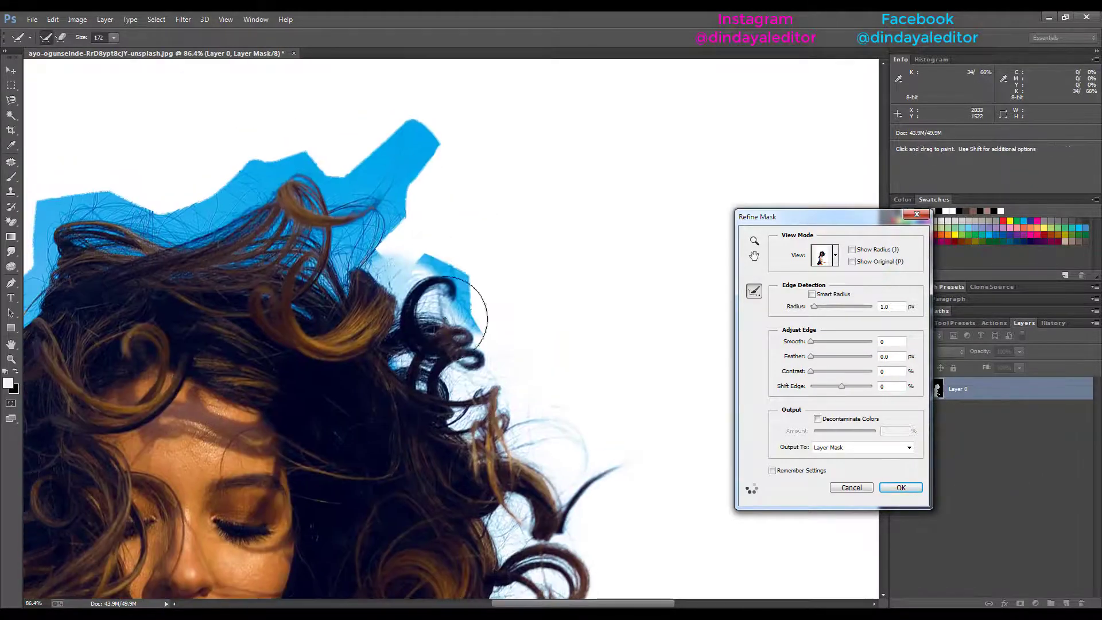
Brush the mask refinement over the sky across the top of the head and down the back edge of the hair
mouse_move(447, 314)
left_mouse_down()
mouse_move(184, 209)
mouse_move(86, 225)
left_mouse_up()
mouse_move(362, 302)
left_mouse_down()
mouse_move(425, 155)
mouse_move(229, 195)
left_mouse_up()
left_click_drag(467, 312, 726, 298)
mouse_move(339, 183)
left_mouse_down()
mouse_move(233, 300)
mouse_move(213, 471)
mouse_move(206, 189)
left_mouse_up()
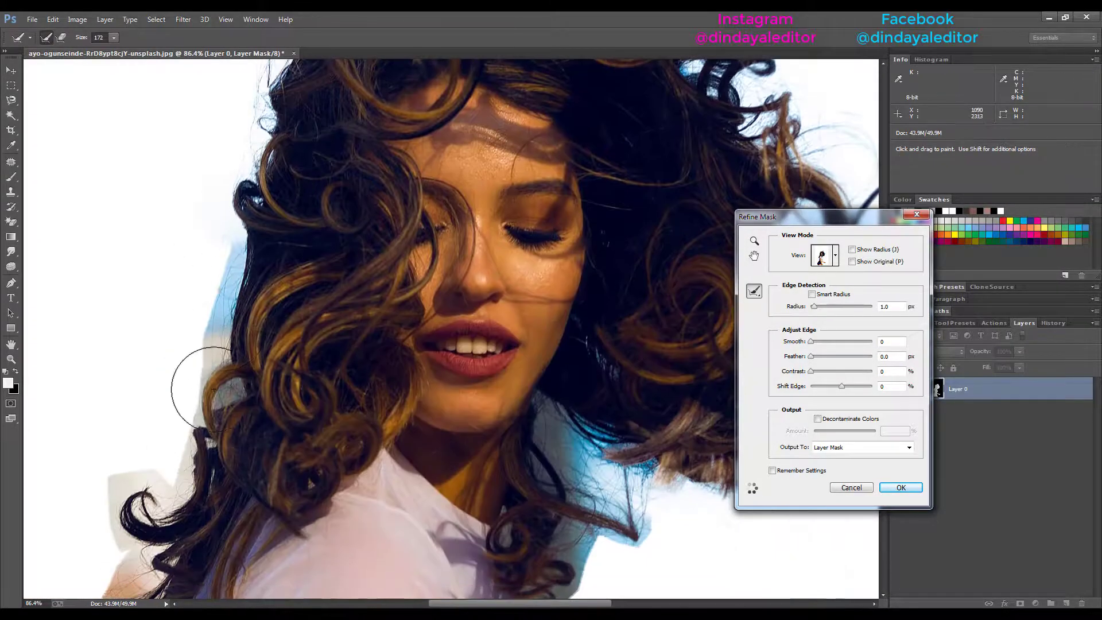
Shrink the refinement brush to 125 and brush inside the curl loop and around the hair ends behind the shoulder
key("bracketleft")
key("bracketleft")
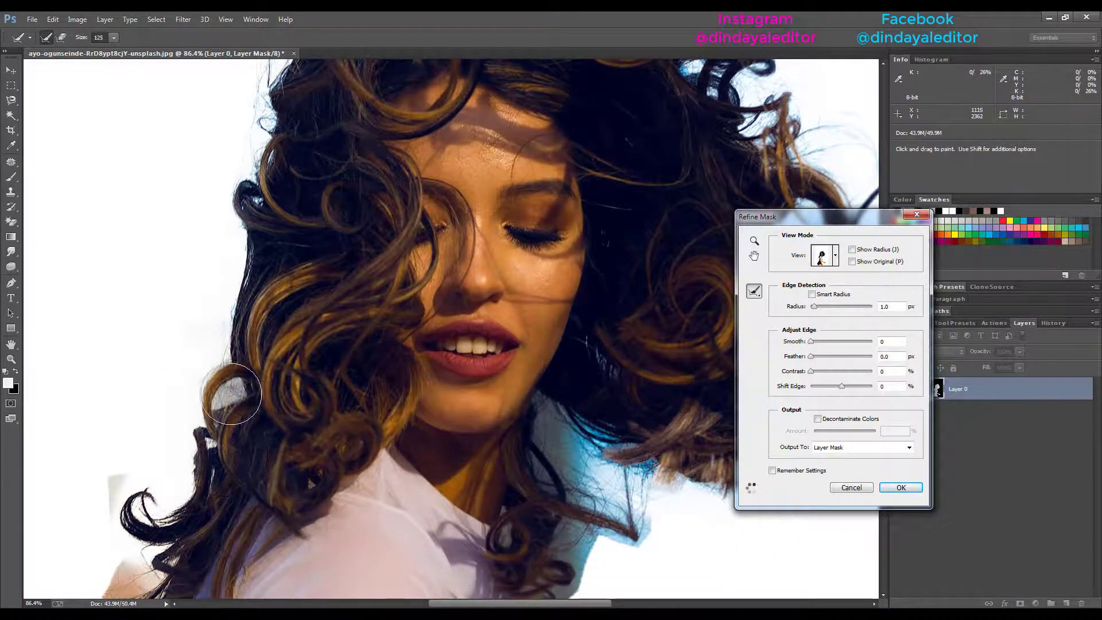
mouse_move(222, 391)
left_mouse_down()
mouse_move(226, 450)
mouse_move(276, 276)
left_mouse_up()
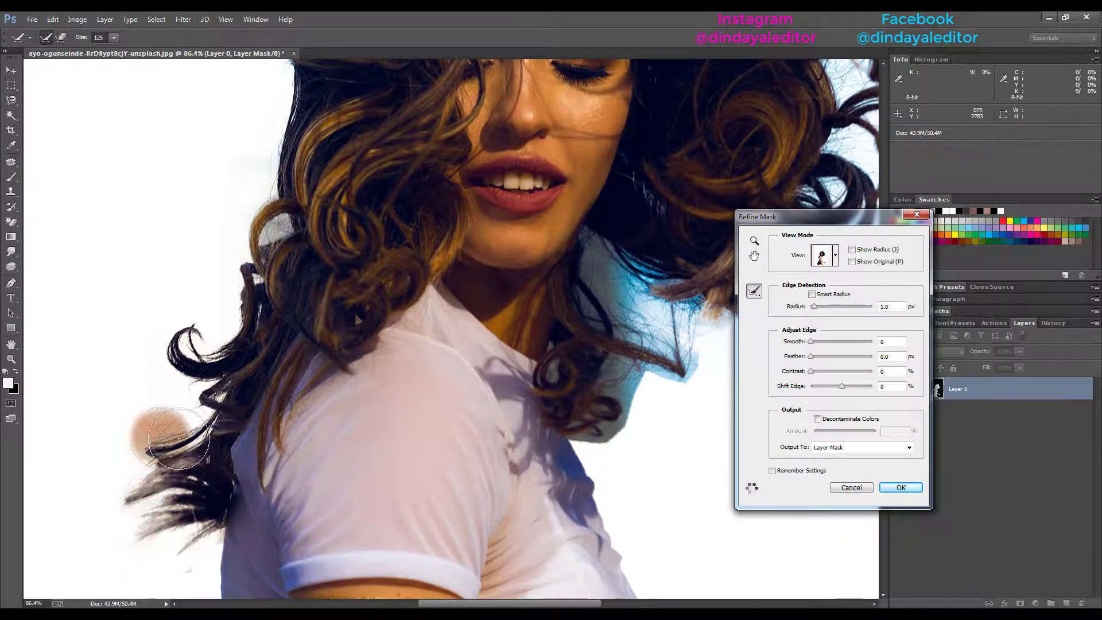
Brush the mask refinement over the blue patch between the neck curls and the lower hair, then check the top edge
mouse_move(589, 263)
left_mouse_down()
mouse_move(363, 346)
mouse_move(360, 493)
mouse_move(445, 408)
left_mouse_up()
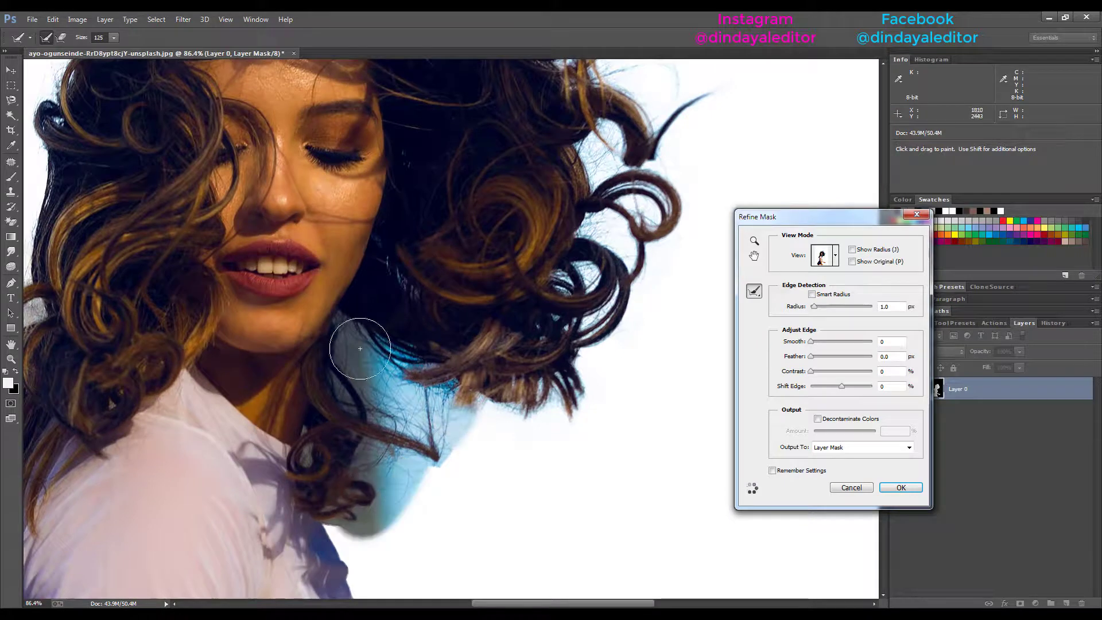
mouse_move(439, 447)
left_mouse_down()
mouse_move(441, 457)
mouse_move(493, 402)
mouse_move(533, 407)
mouse_move(616, 365)
mouse_move(529, 583)
left_mouse_up()
mouse_move(603, 374)
left_mouse_down()
mouse_move(597, 322)
mouse_move(454, 144)
mouse_move(516, 269)
mouse_move(567, 276)
mouse_move(611, 449)
left_mouse_up()
mouse_move(518, 150)
left_mouse_down()
mouse_move(427, 276)
mouse_move(567, 406)
left_mouse_up()
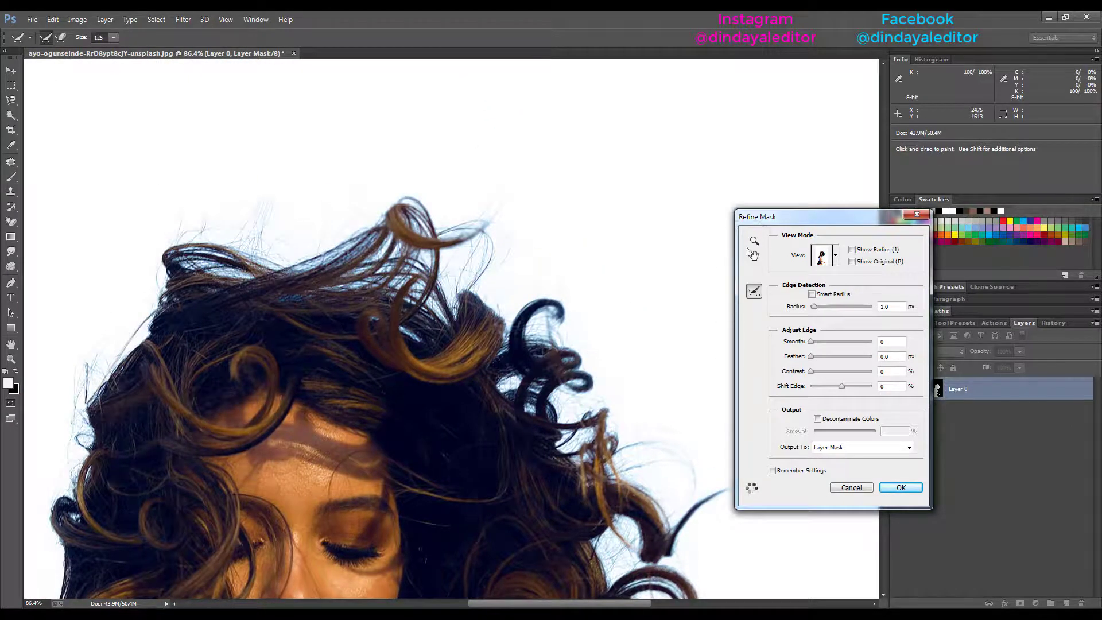
Check the full figure and accept the refined edge with output to the layer mask
left_click(753, 244)
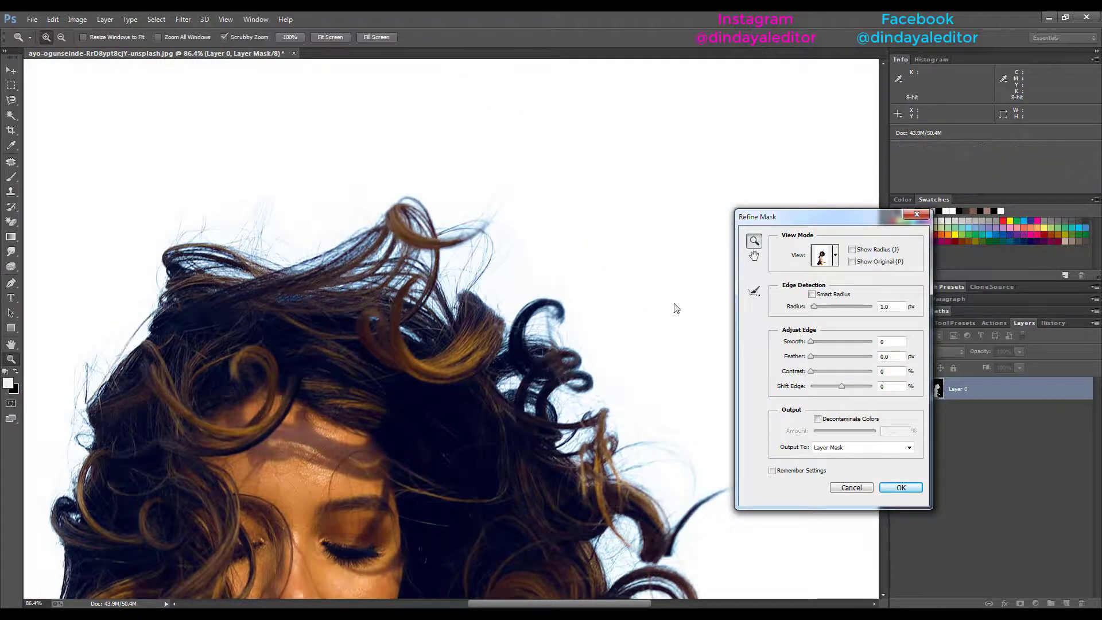
right_click(562, 315)
left_click(575, 319)
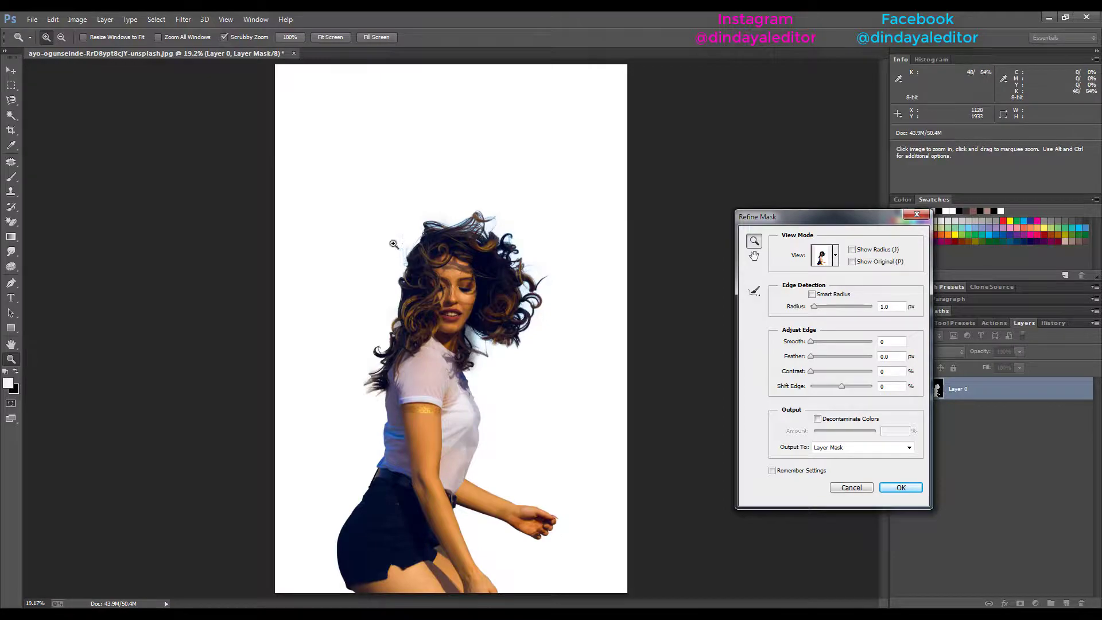
left_click(901, 488)
Inspect the cutout's hair edges on transparency and apply the layer mask to Layer 0
left_click_drag(517, 279, 573, 307)
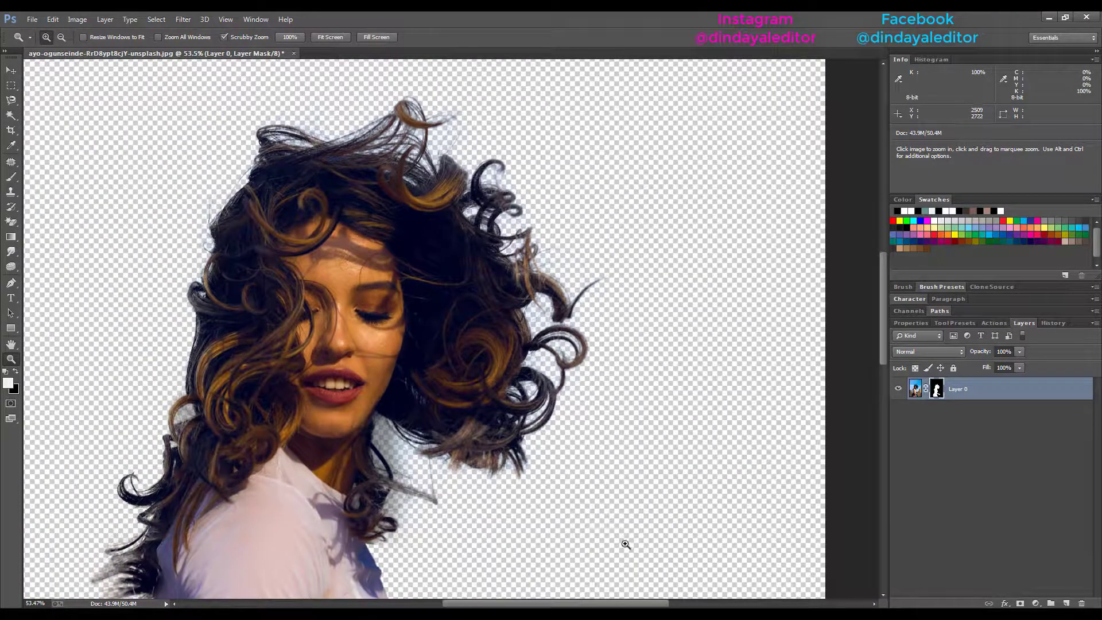
scroll(597, 367, "up", 3)
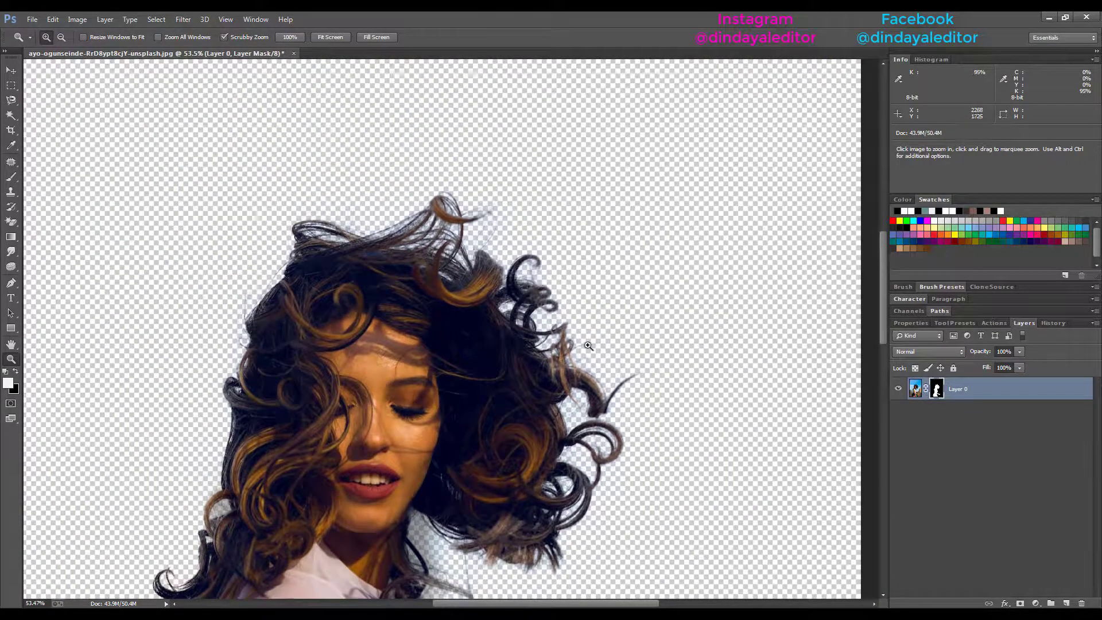
right_click(537, 430)
left_click(546, 435)
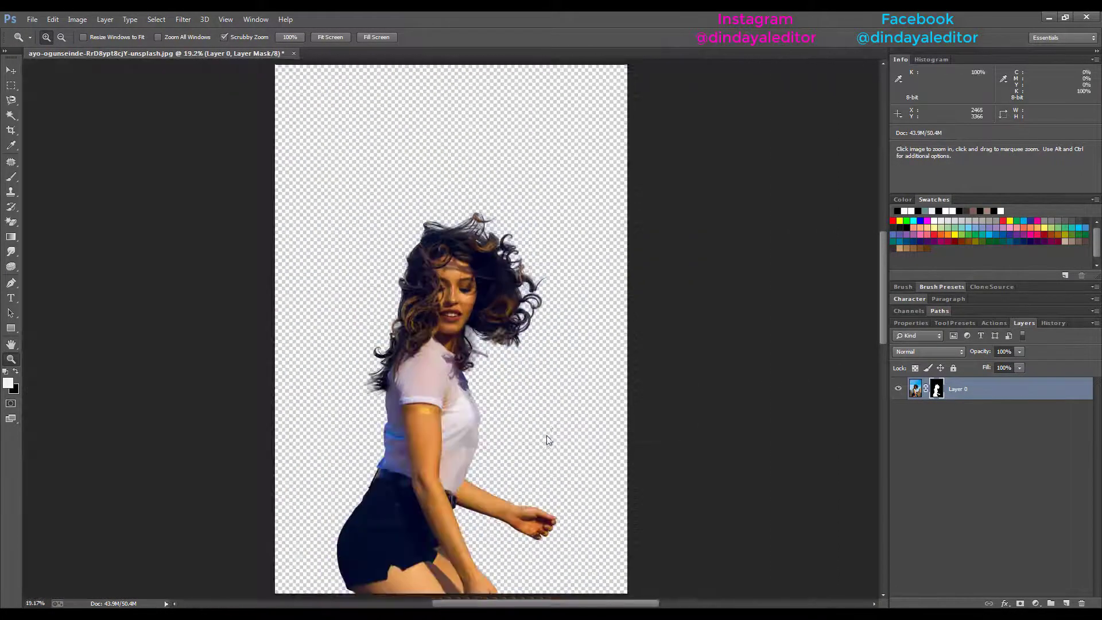
left_click_drag(539, 311, 568, 304)
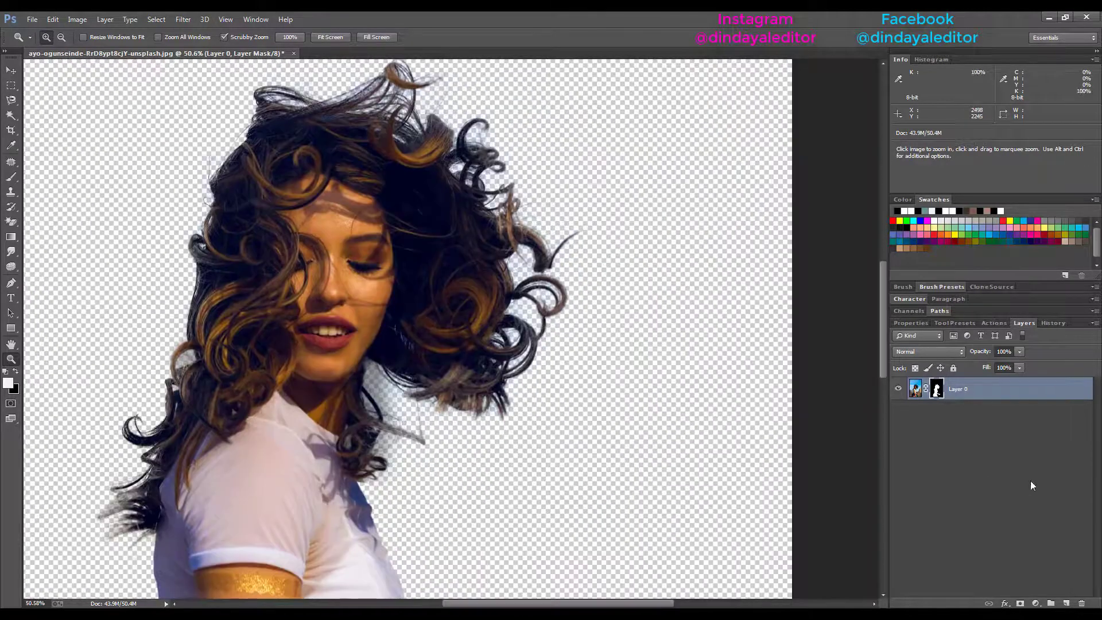
right_click(939, 392)
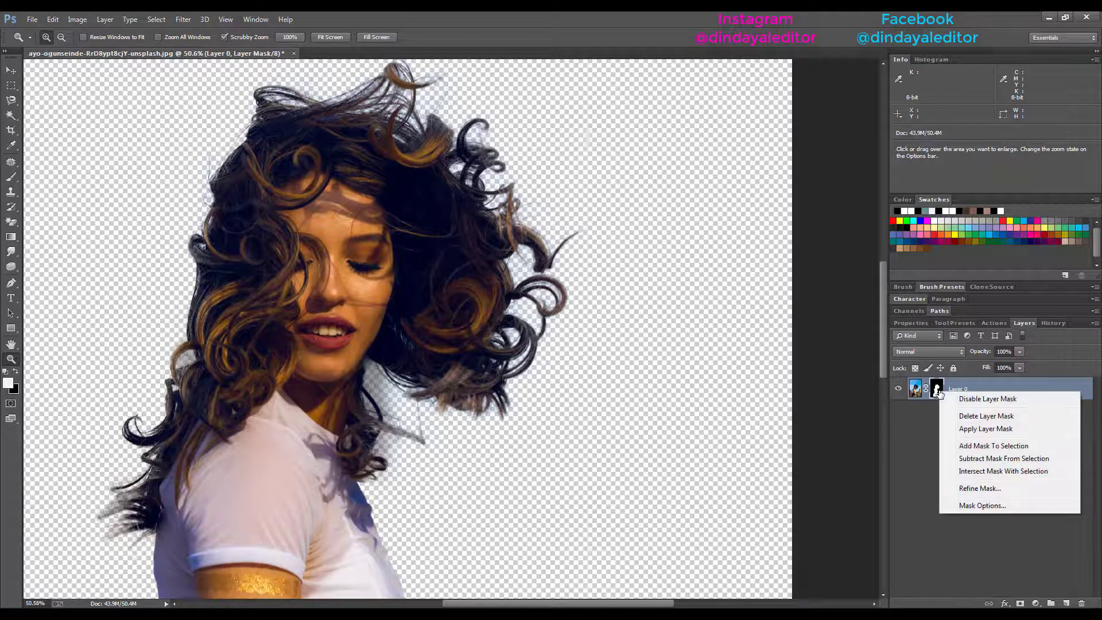
left_click(985, 429)
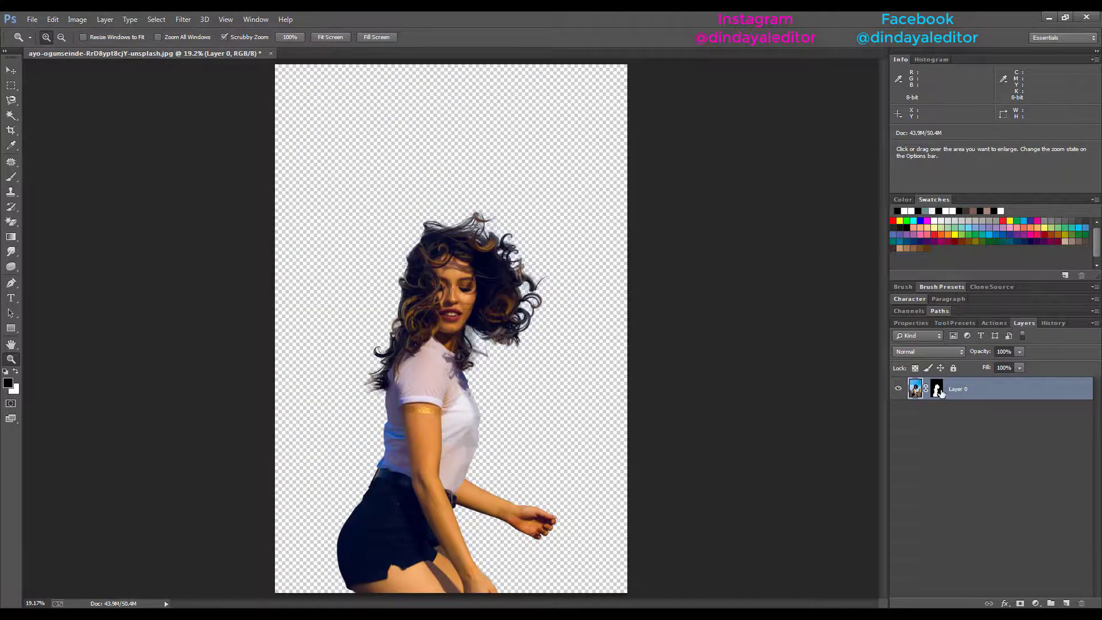
right_click(939, 393)
left_click(962, 428)
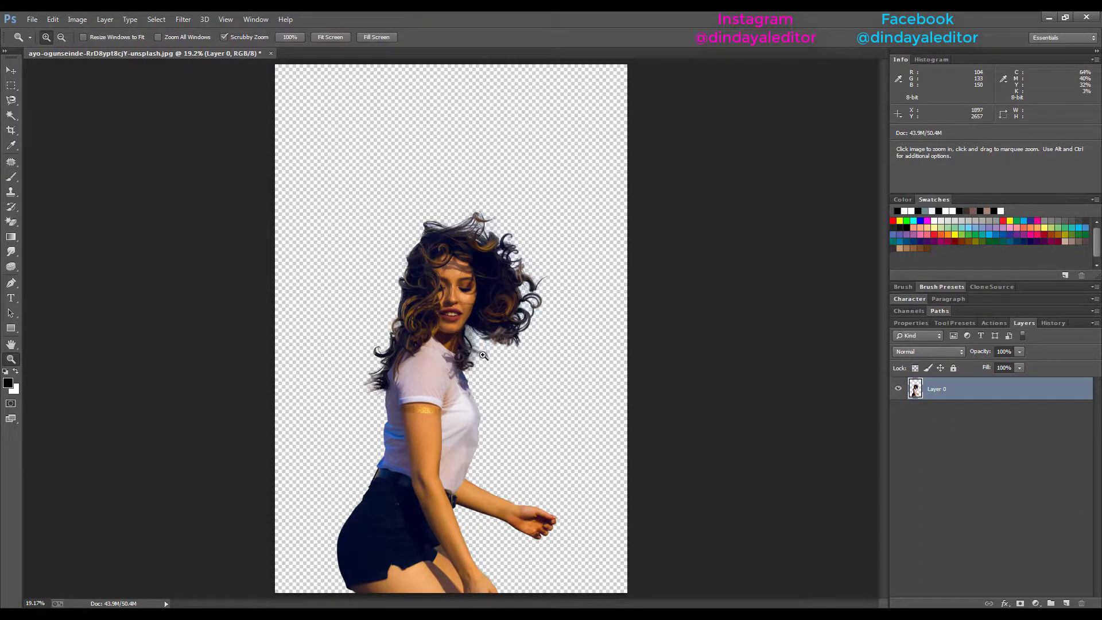
Erase the leftover sky haze between the neck curls and the lower hair and beside the shoulder with a 70 px Eraser
left_click_drag(483, 355, 550, 366)
left_click_drag(460, 310, 494, 316)
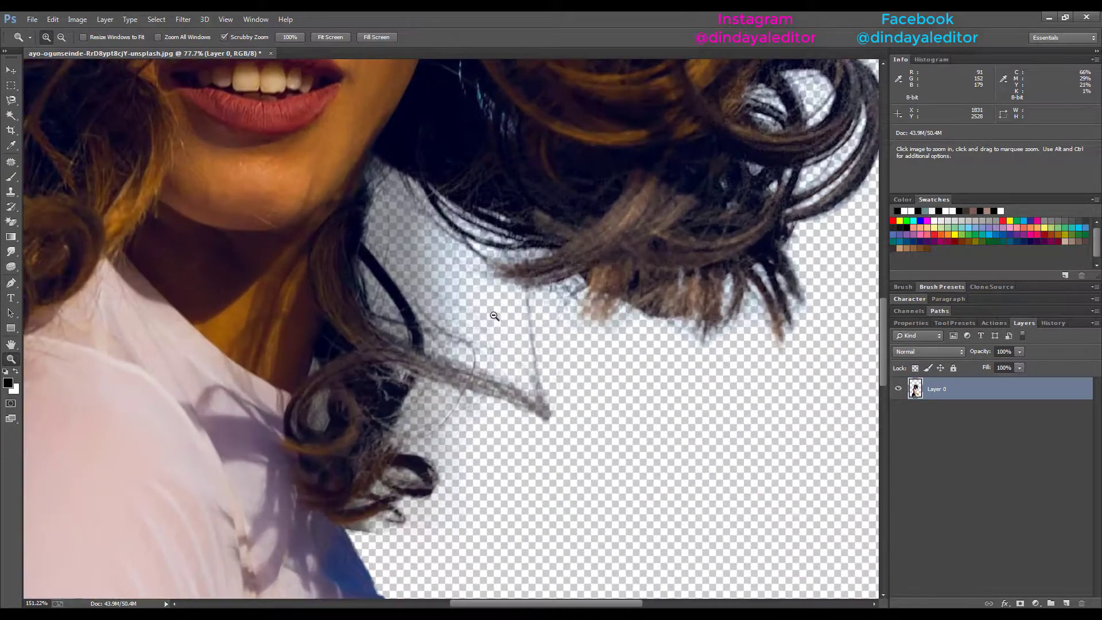
left_click(10, 221)
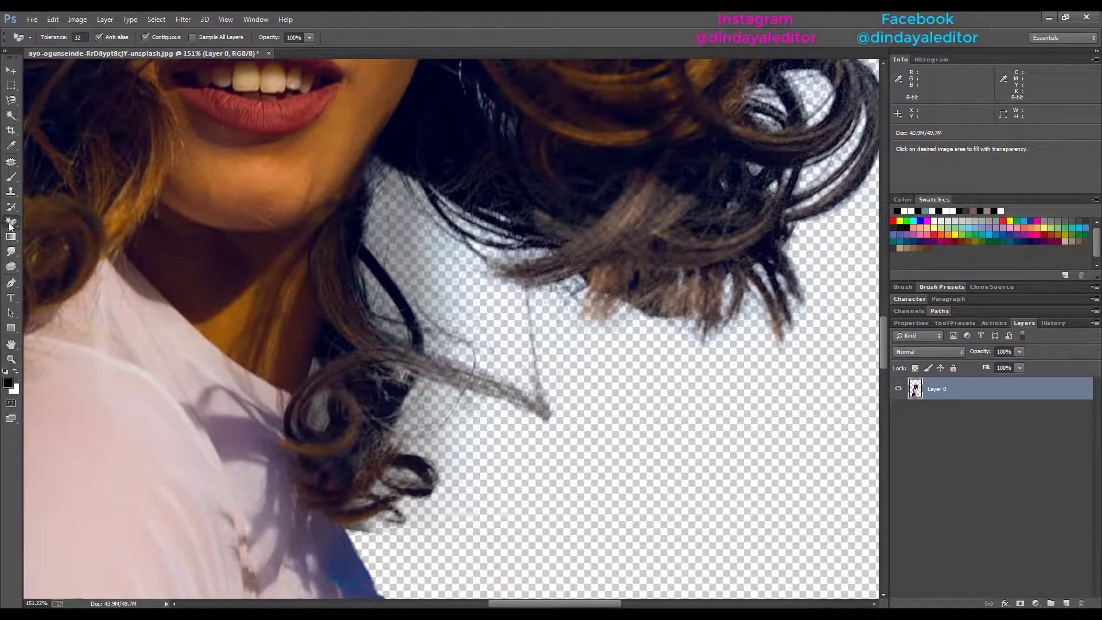
left_click(51, 220)
key("bracketleft")
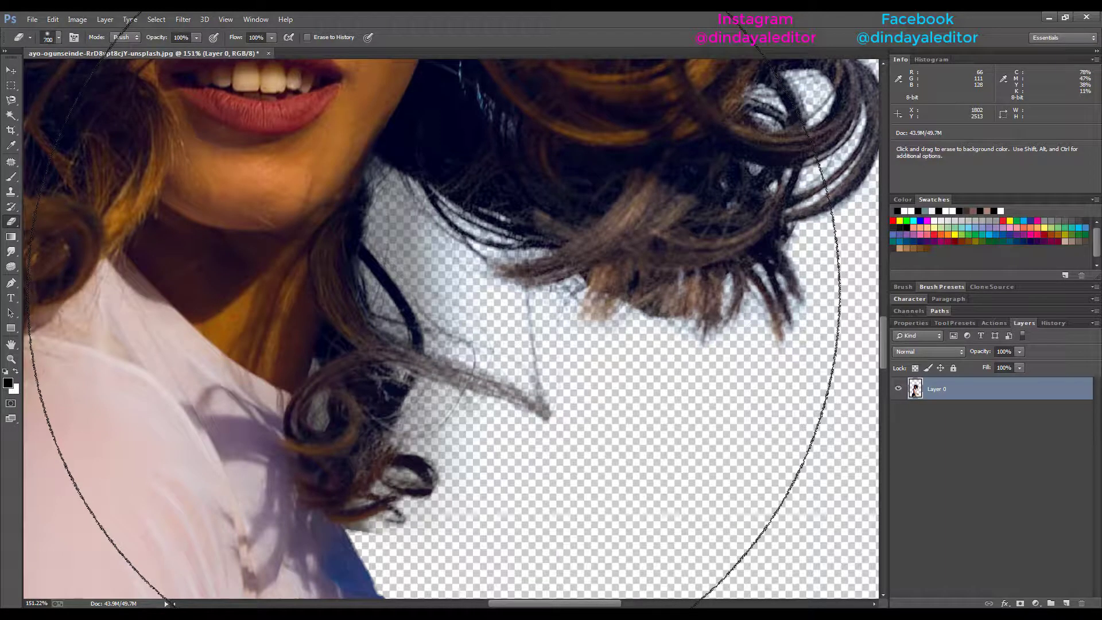
key("bracketleft")
key("bracketleft")
key("bracketleft")
key("bracketleft")
key("bracketleft")
key("bracketleft")
key("bracketleft")
key("bracketleft")
key("bracketleft")
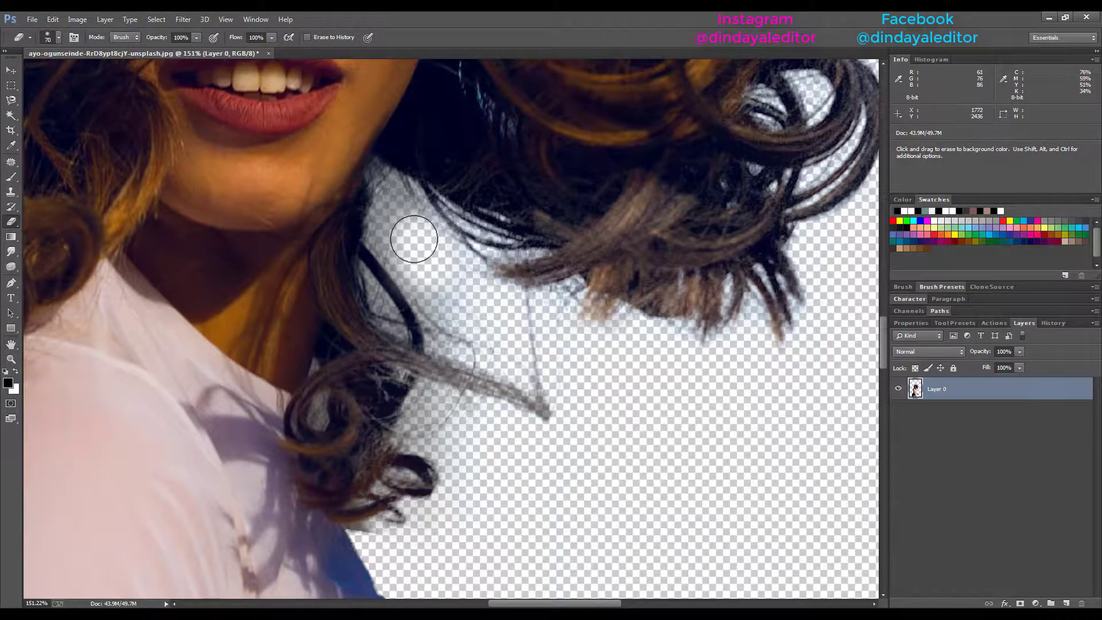
mouse_move(414, 239)
left_mouse_down()
mouse_move(402, 210)
mouse_move(475, 308)
mouse_move(468, 318)
mouse_move(432, 292)
mouse_move(408, 245)
mouse_move(458, 290)
mouse_move(453, 317)
mouse_move(483, 346)
mouse_move(478, 451)
mouse_move(438, 413)
left_mouse_up()
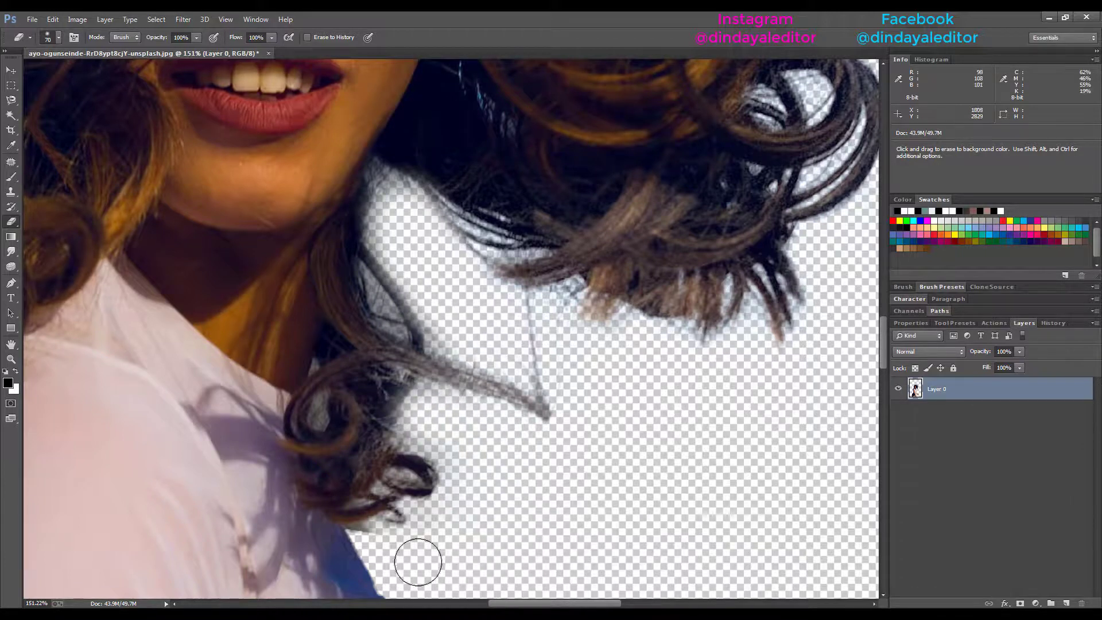
left_click_drag(418, 562, 376, 545)
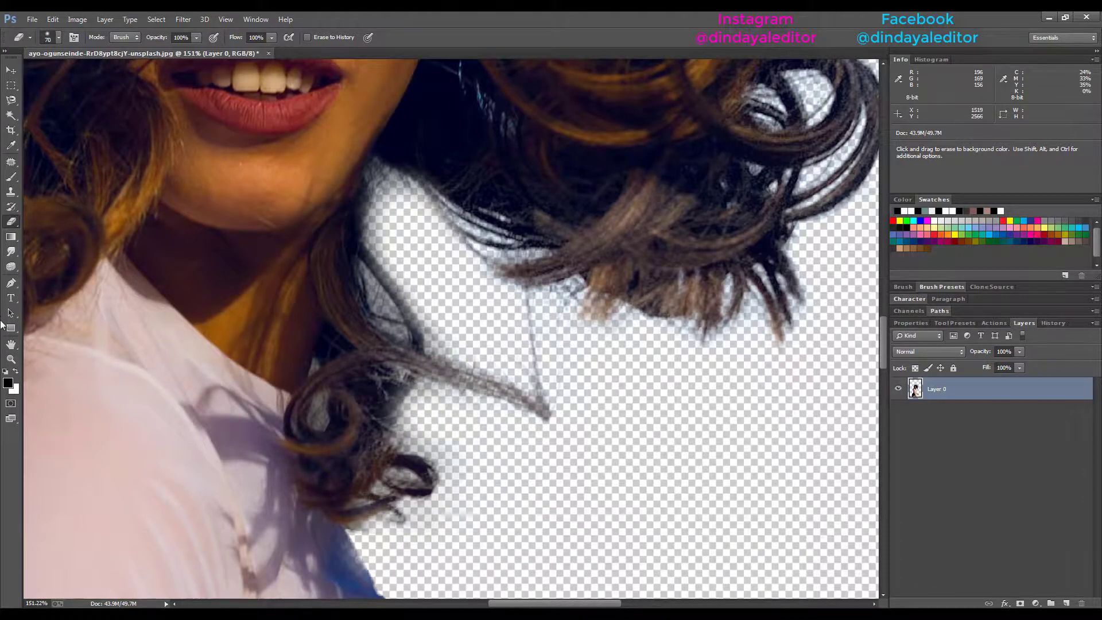
Erase the grey haze inside the curl loop at the back of the hair with a smaller Eraser and review the whole cutout
left_click(11, 358)
right_click(100, 338)
left_click(119, 347)
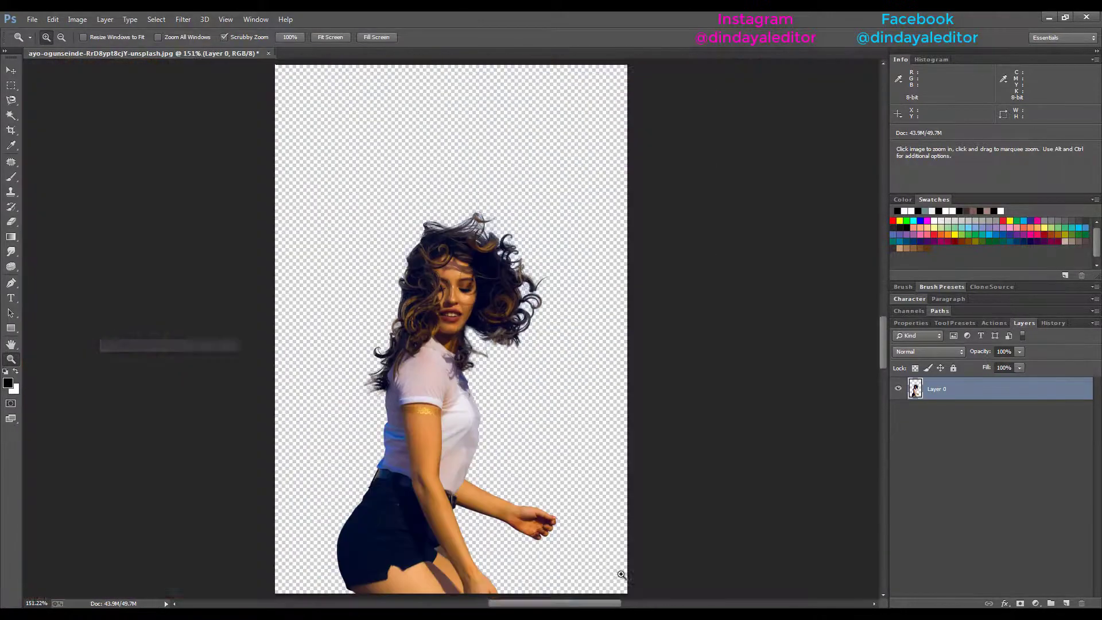
left_click_drag(396, 313, 395, 314)
left_click(11, 224)
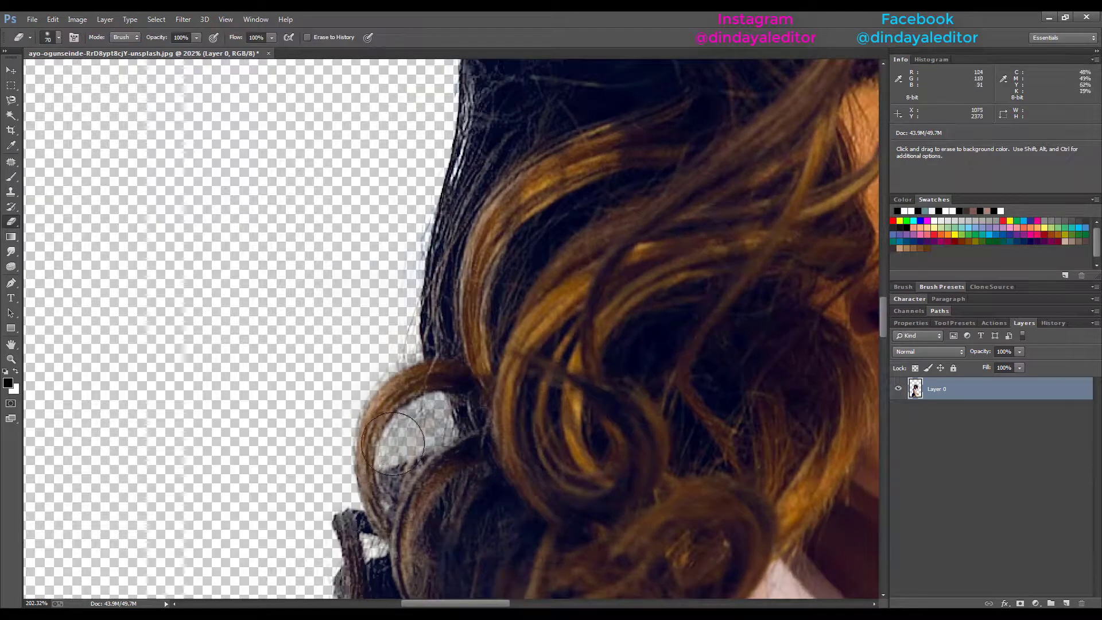
key("bracketleft")
left_click(421, 428)
mouse_move(438, 417)
left_mouse_down()
mouse_move(411, 425)
mouse_move(395, 452)
left_mouse_up()
left_click(11, 359)
right_click(330, 321)
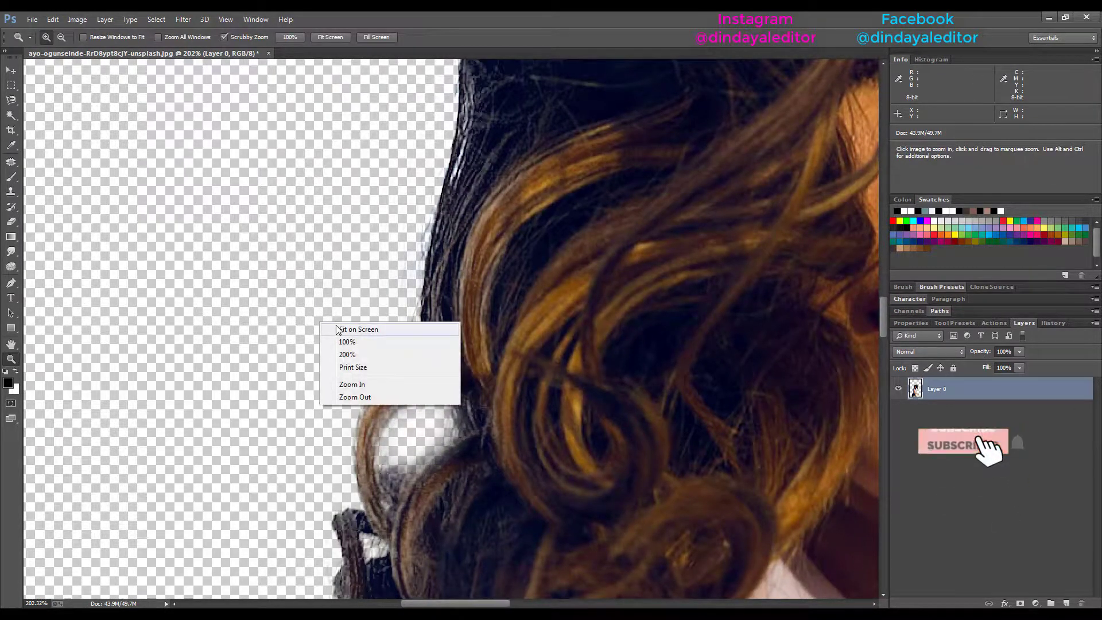
left_click(347, 328)
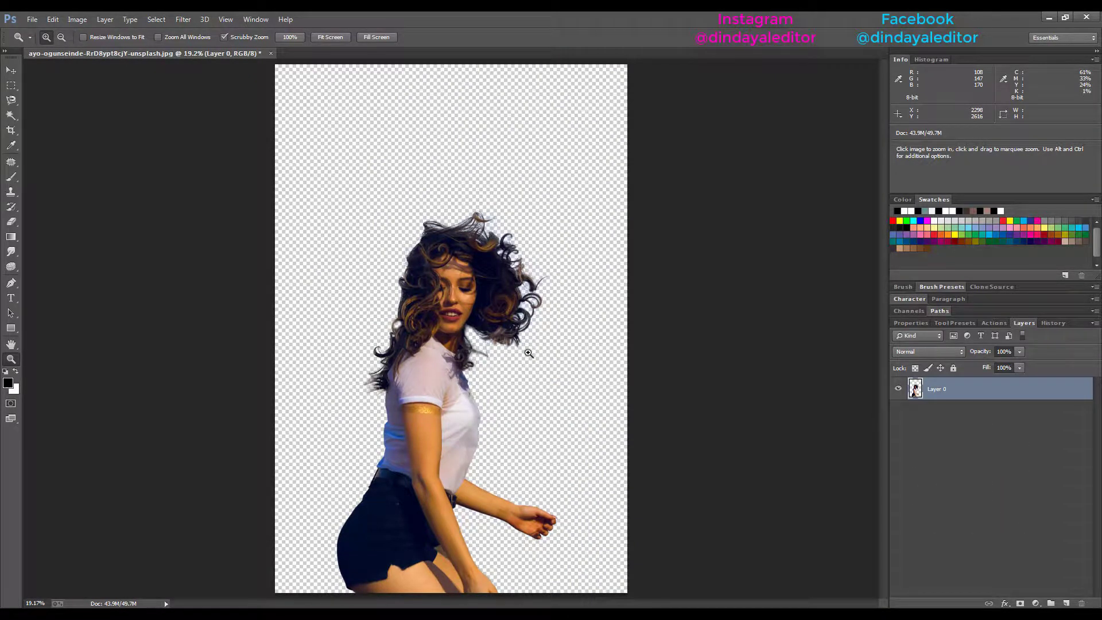
left_click_drag(478, 263, 479, 308)
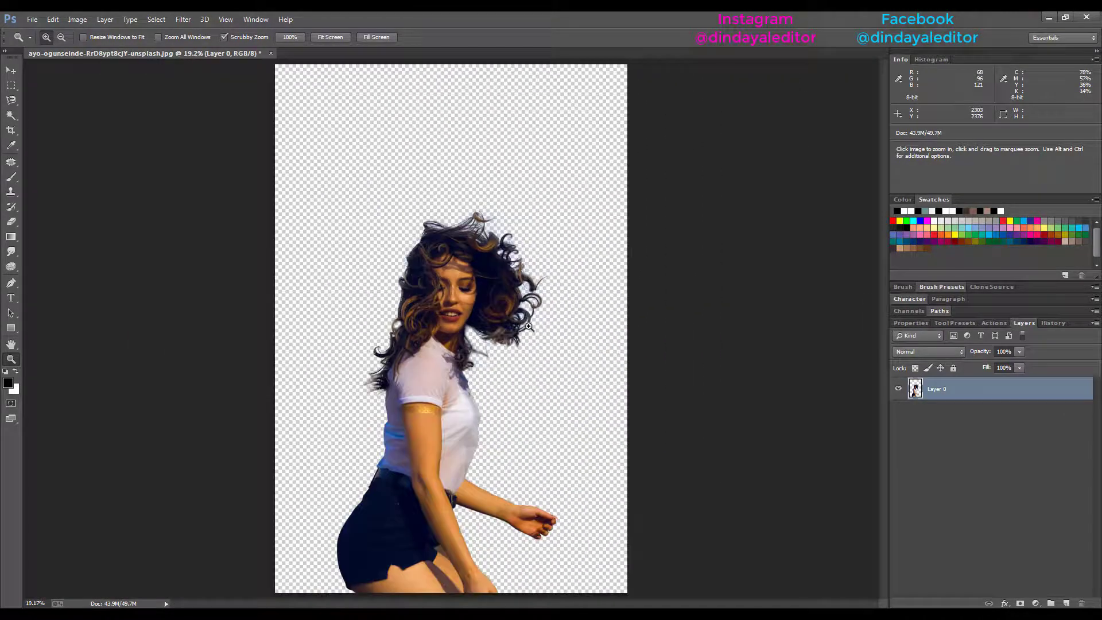